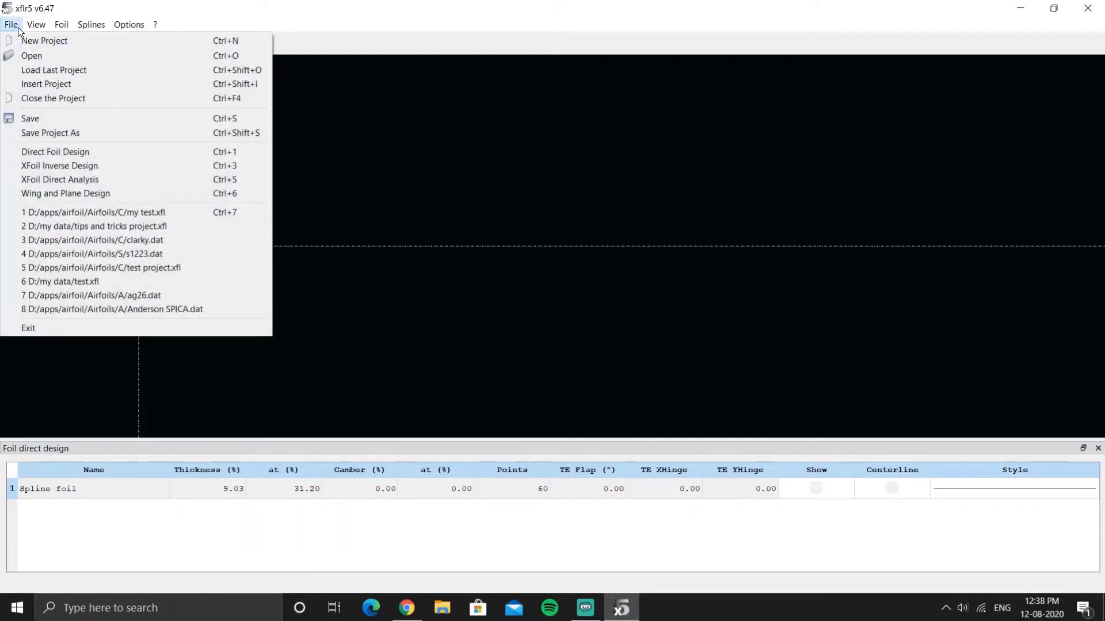
Step: Save the project under the new name 'tips' as an .xfl file in folder C
click(82, 47)
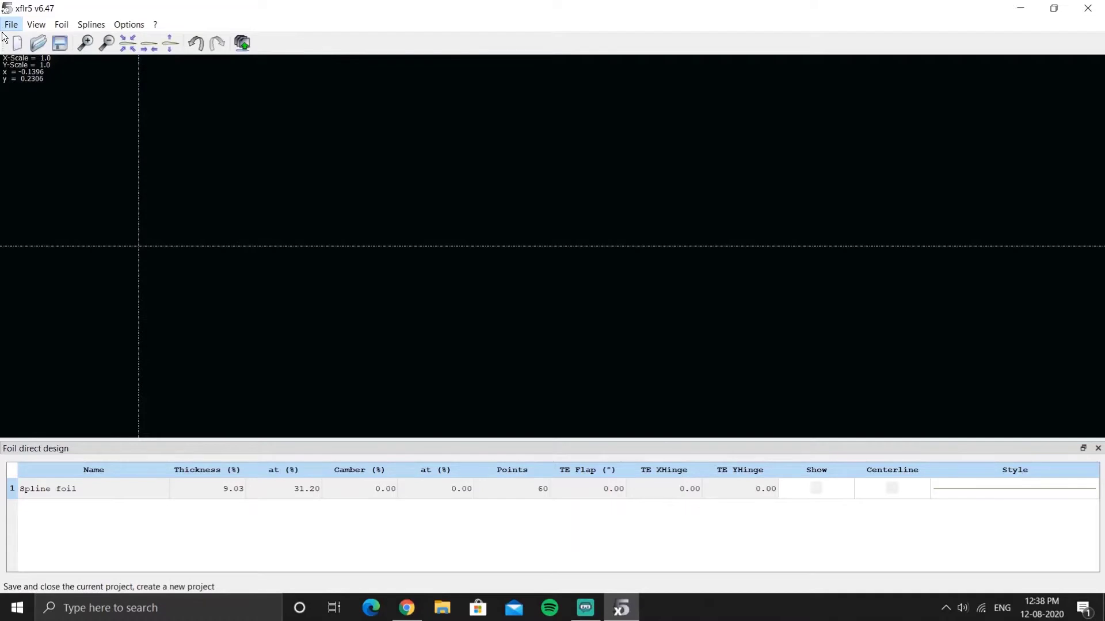
click(10, 26)
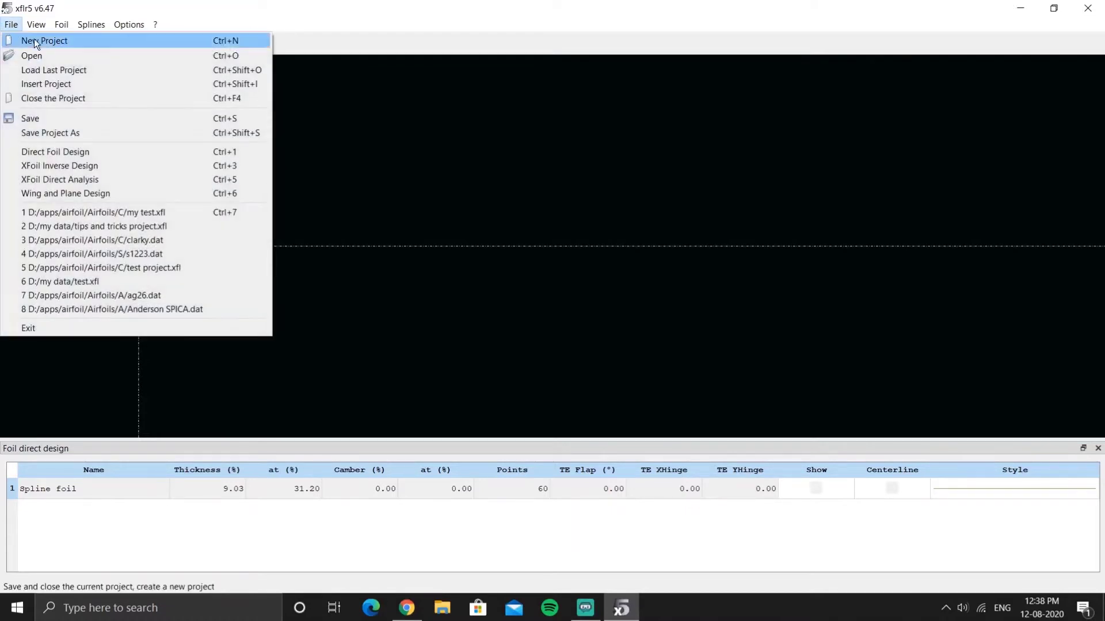
key(Escape)
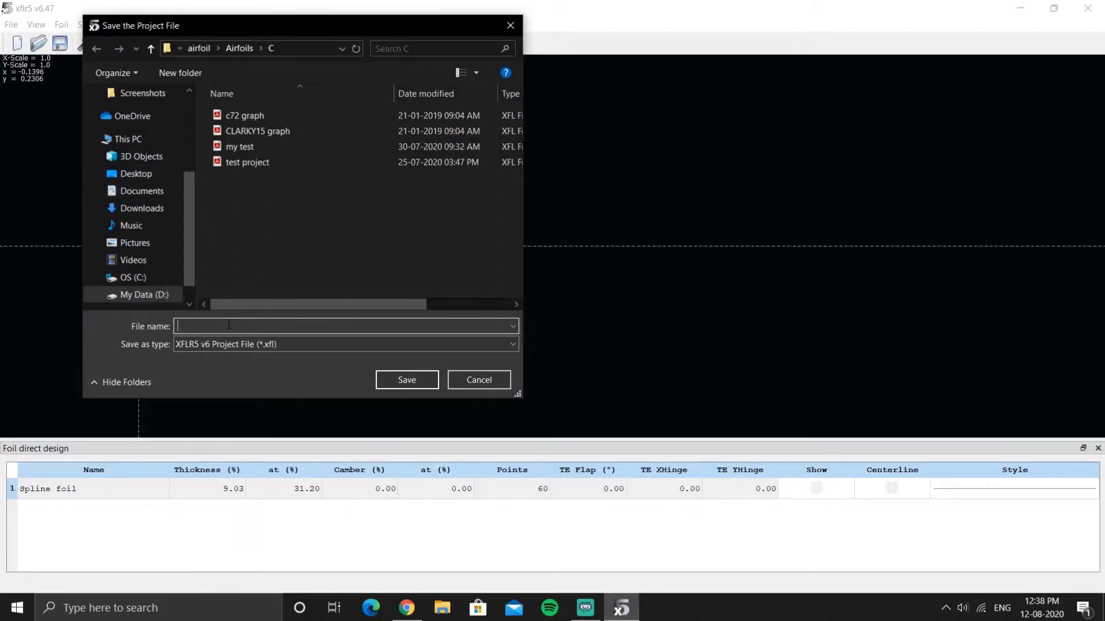
text(tips)
click(405, 380)
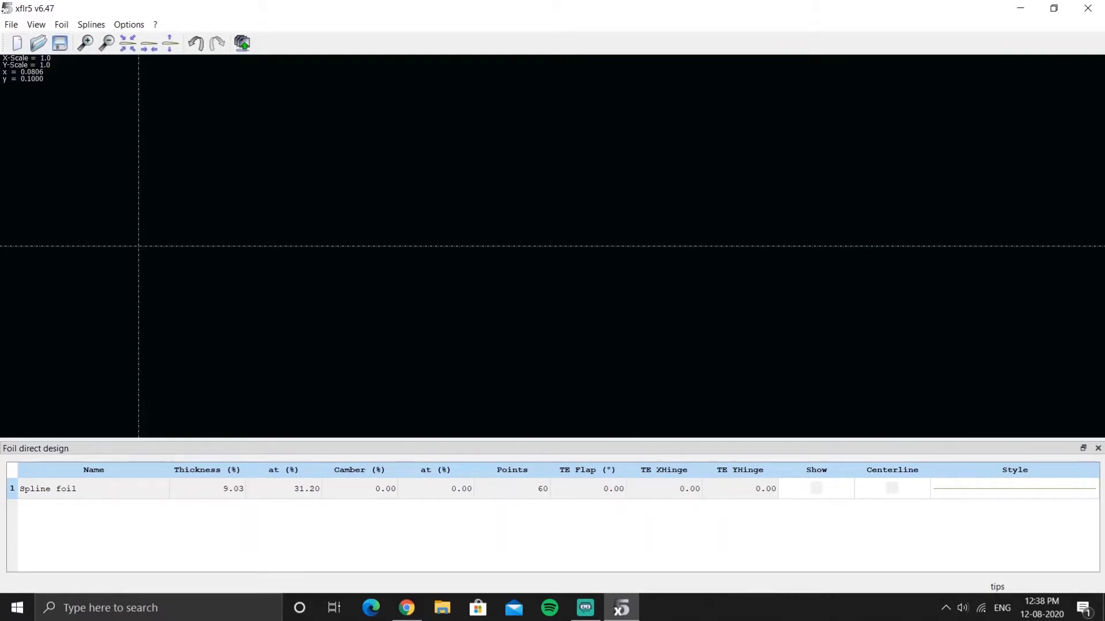
Step: Tick Autosave every 10 minutes in the Preferences save options and close the dialog
click(127, 26)
click(133, 39)
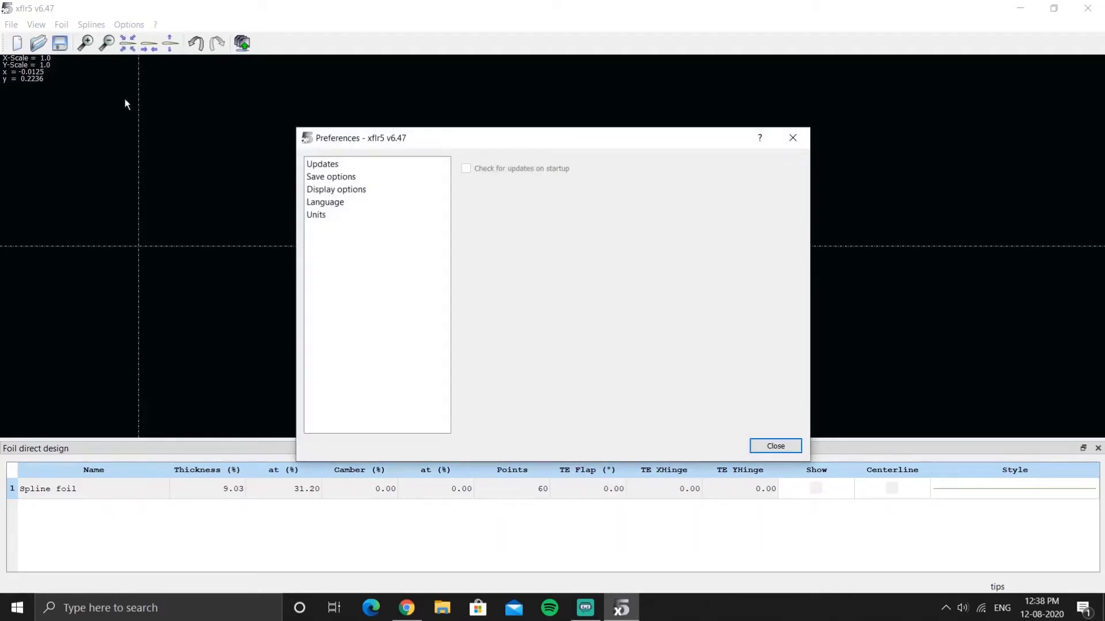
click(340, 179)
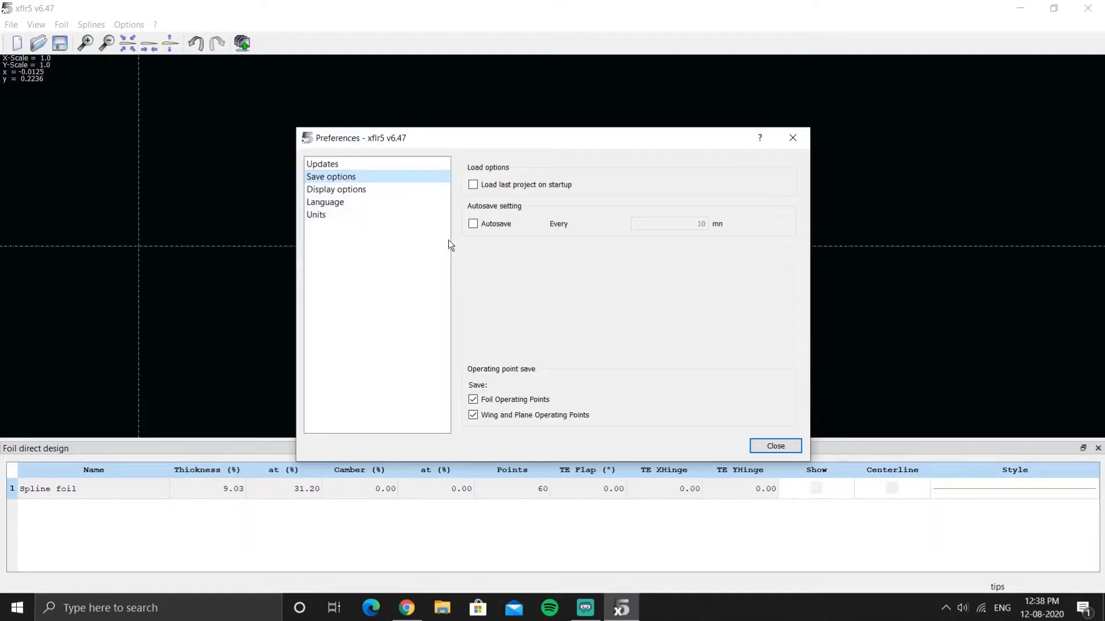
click(473, 224)
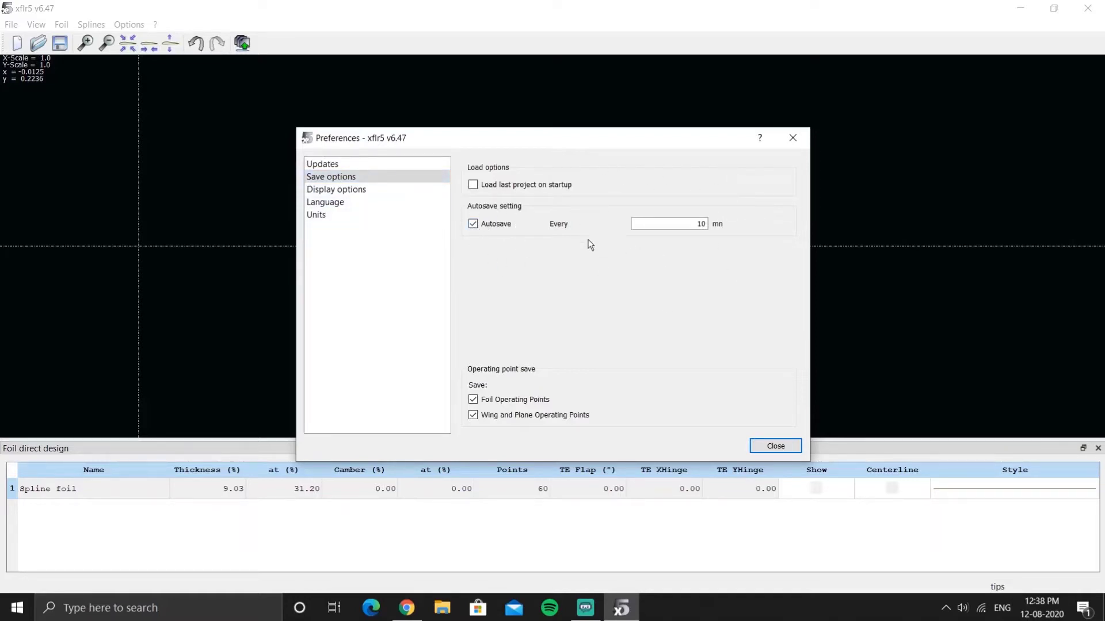
click(775, 447)
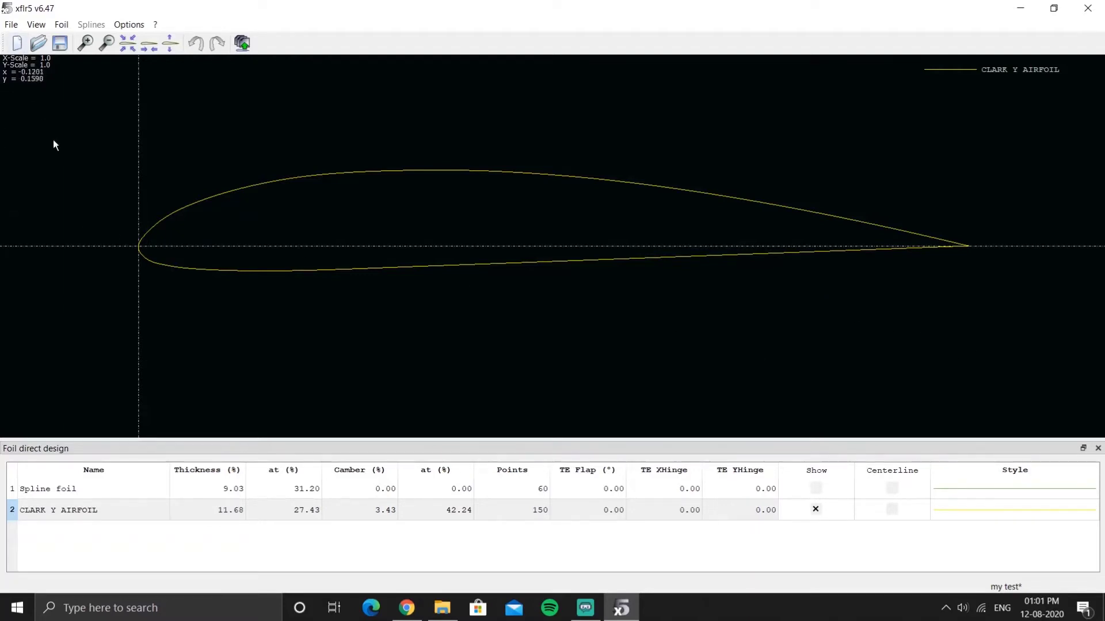
Step: Switch to XFoil direct analysis and show the CLARK Y AIRFOIL polar graphs
click(11, 24)
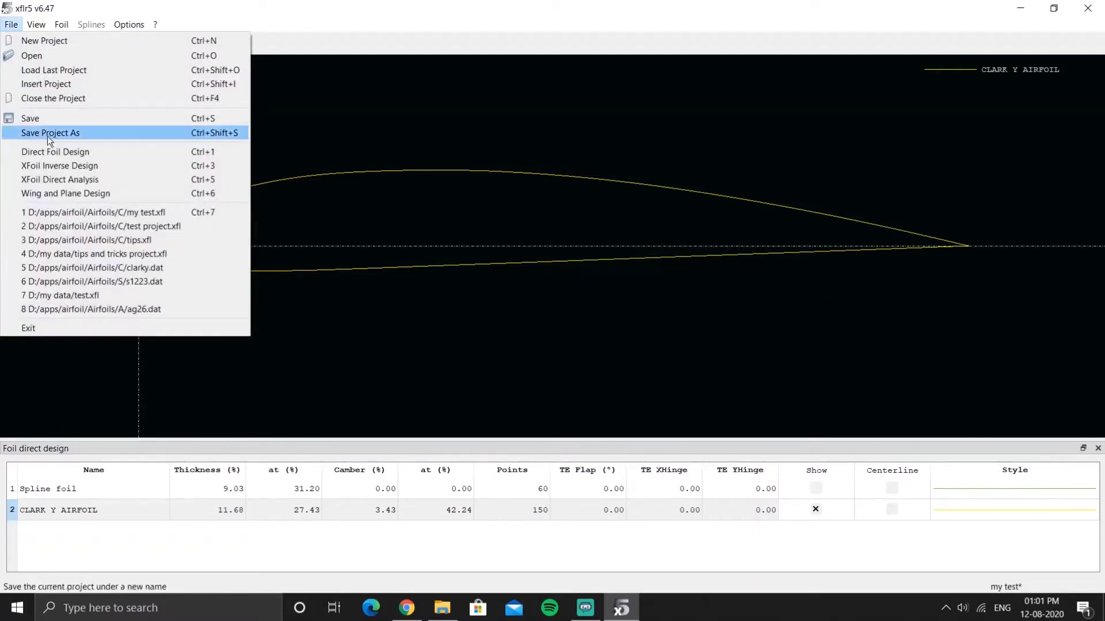
click(47, 179)
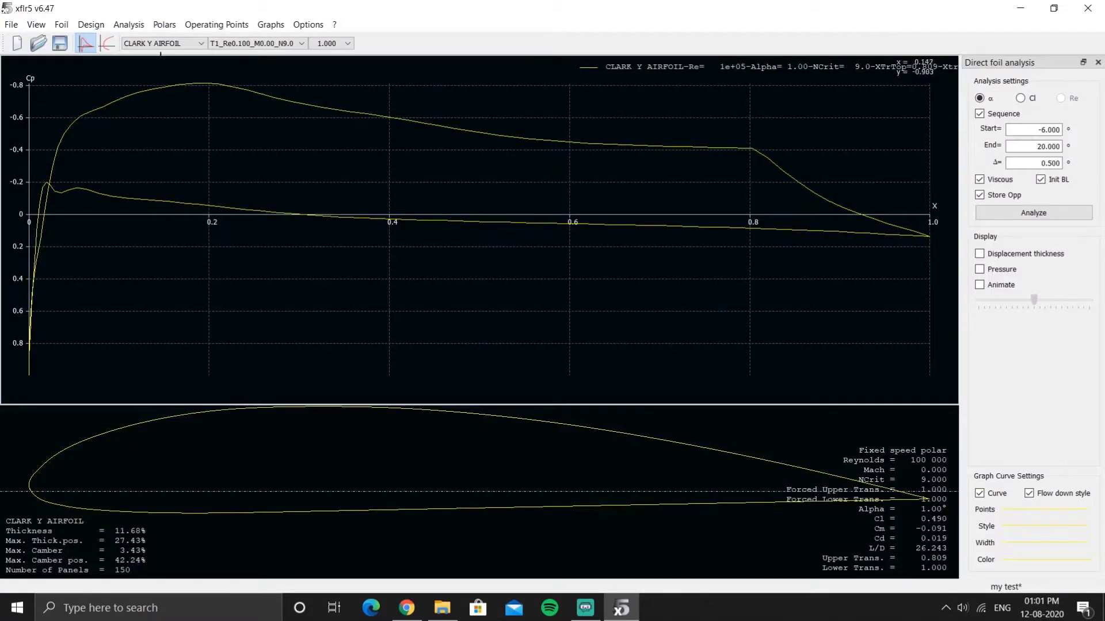
click(109, 45)
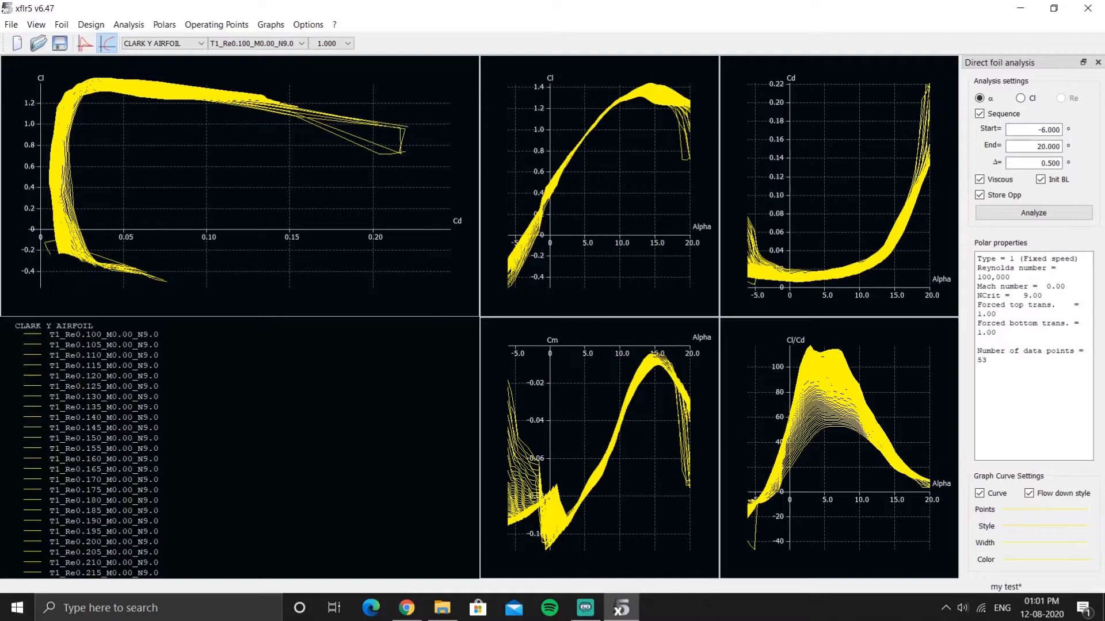
Step: Zoom and pan the Cl-Alpha graph around zero alpha, then return to the Cp plot
scroll(542, 277, up, 5)
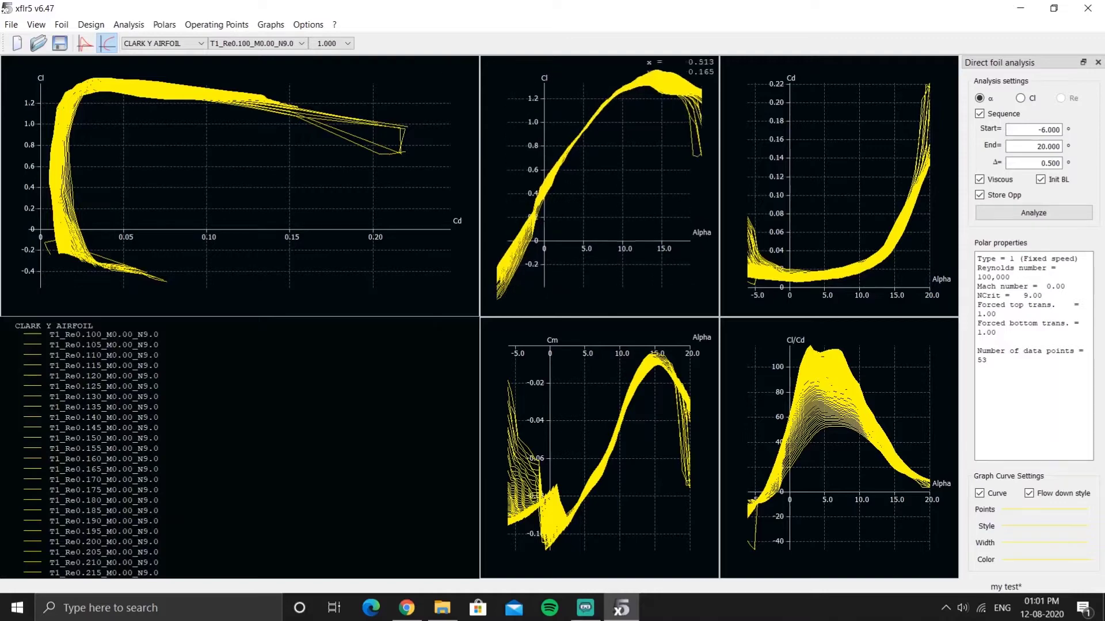
drag(572, 222, 655, 144)
scroll(601, 184, down, 3)
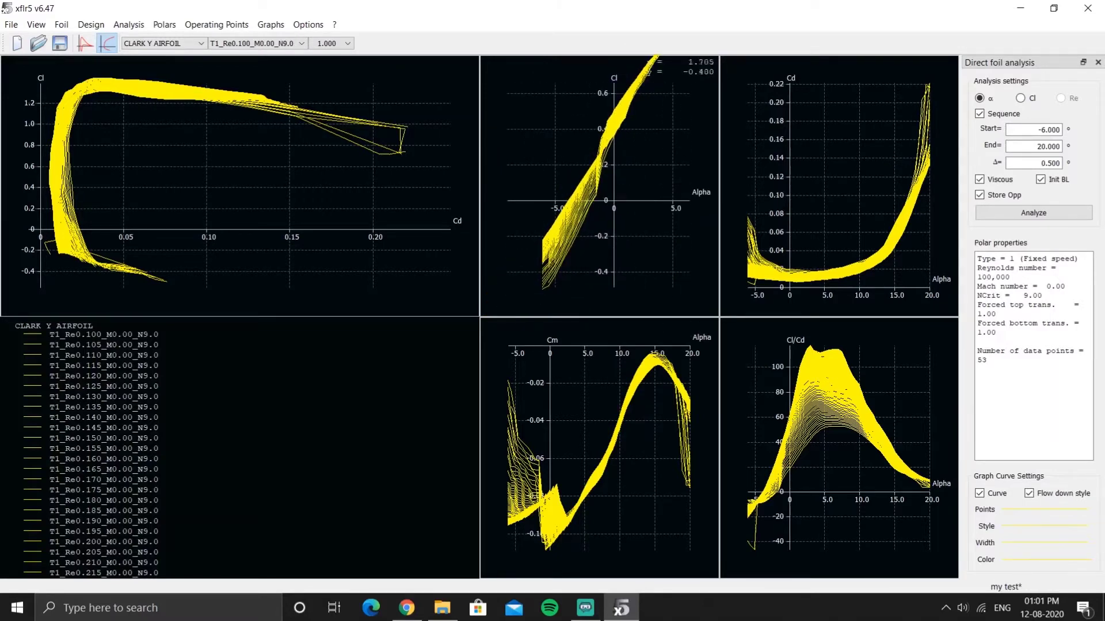
scroll(597, 185, down, 1)
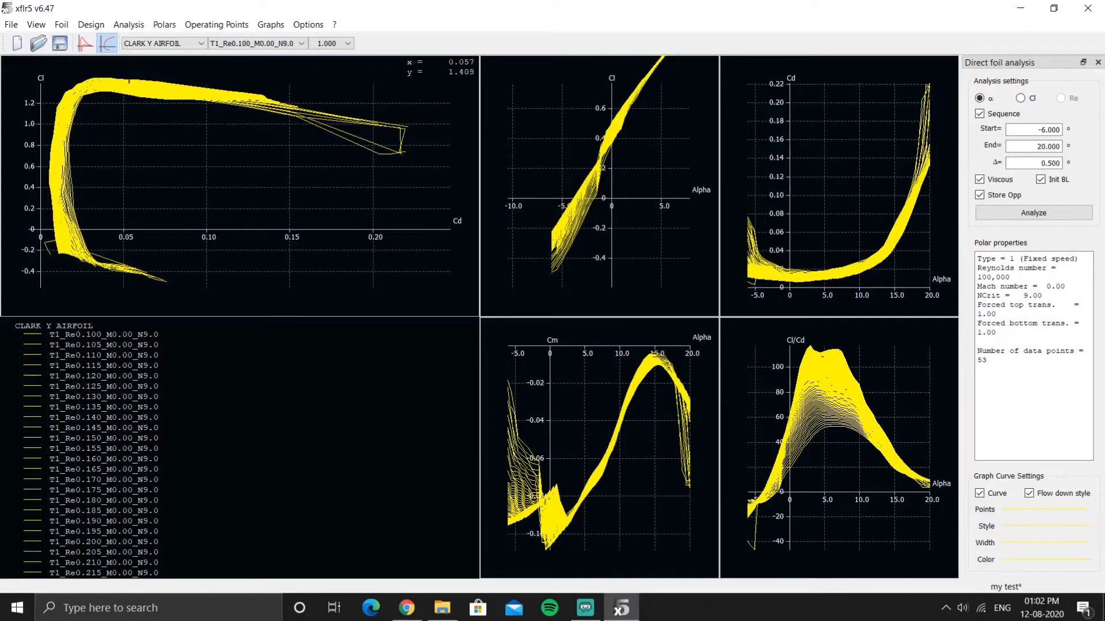
click(85, 43)
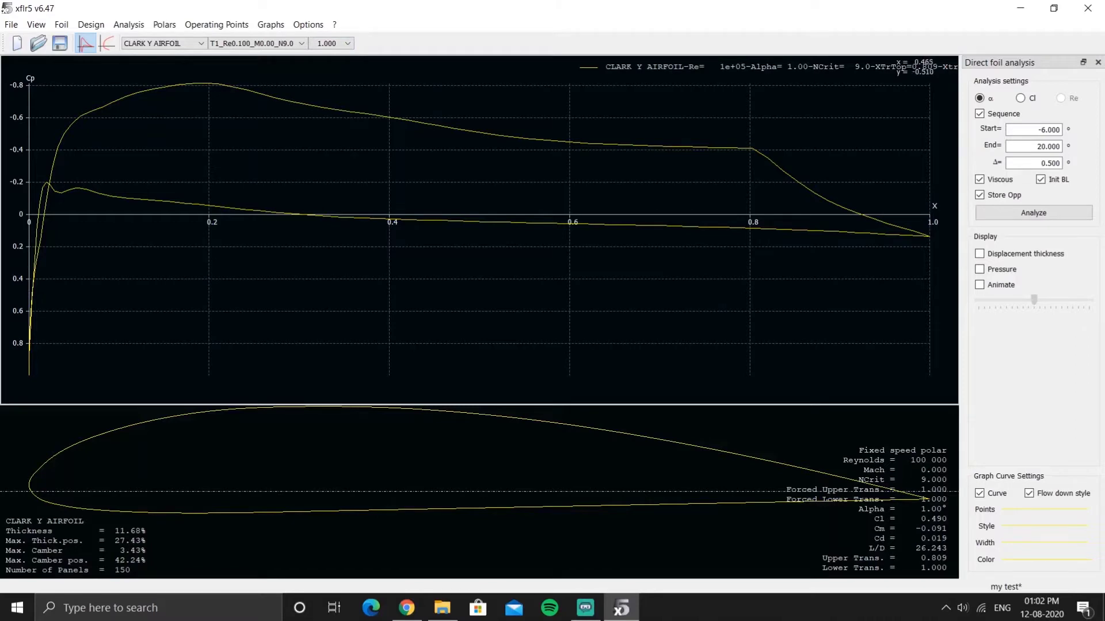
Step: Step through the stored CLARK Y alpha values, ending on the Cp curve at alpha 0.50°
click(337, 46)
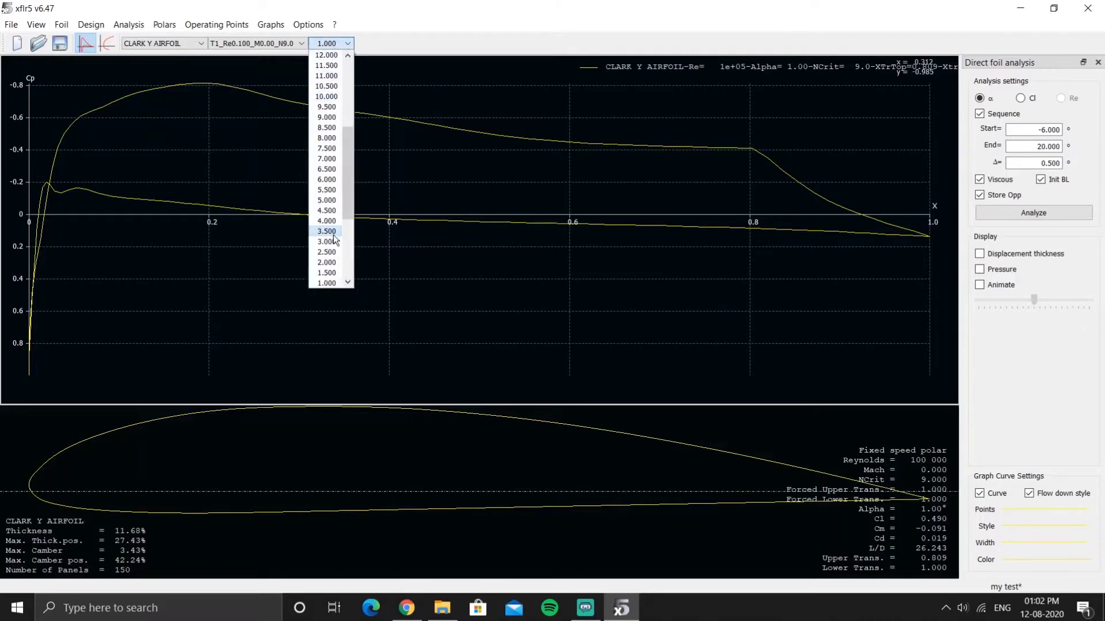
scroll(335, 238, up, 4)
scroll(332, 276, up, 1)
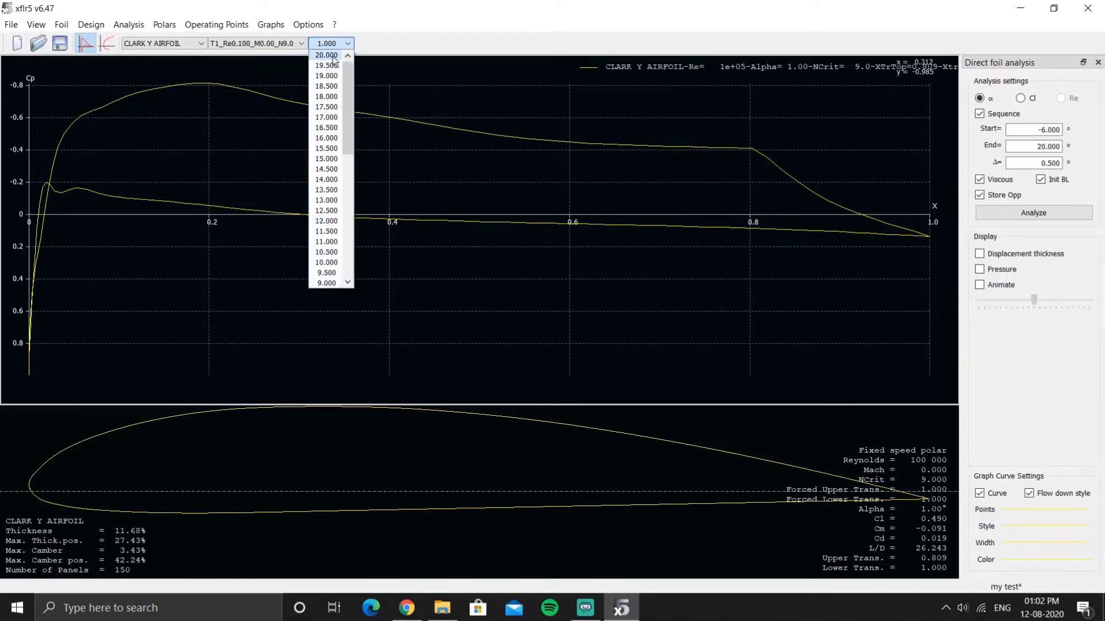
click(485, 137)
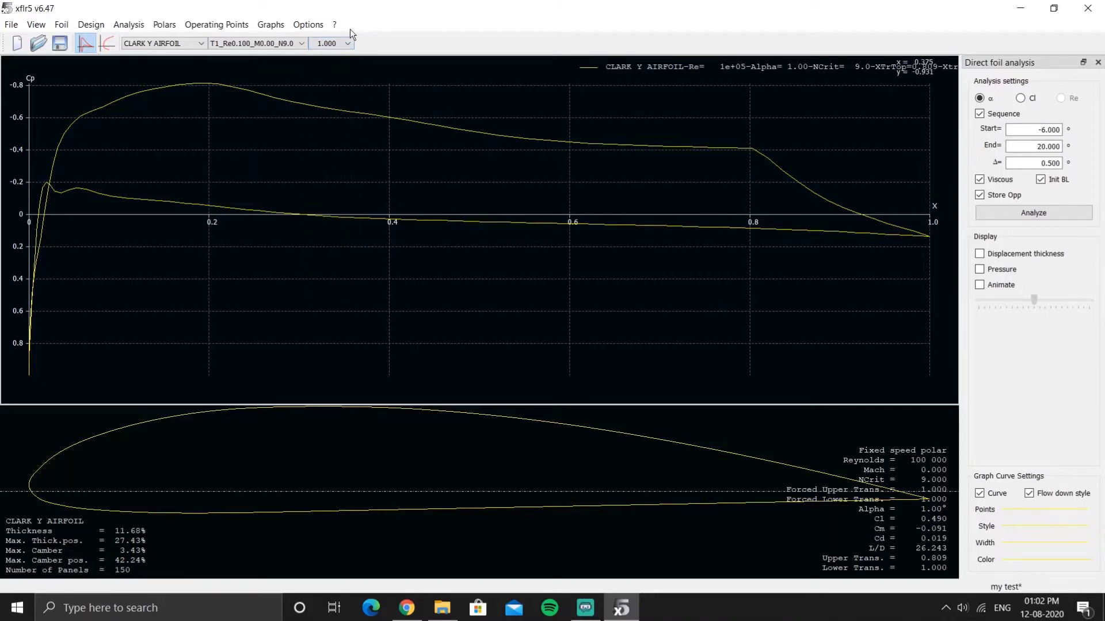
scroll(328, 43, up, 2)
scroll(328, 43, down, 2)
scroll(328, 44, up, 9)
scroll(328, 44, up, 5)
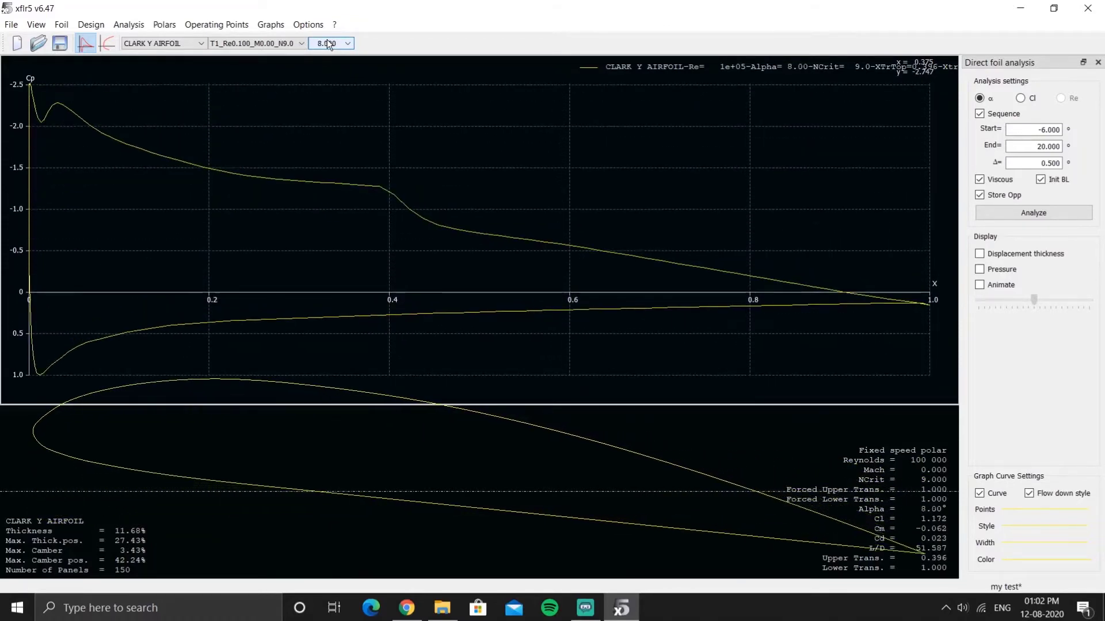
scroll(327, 44, up, 1)
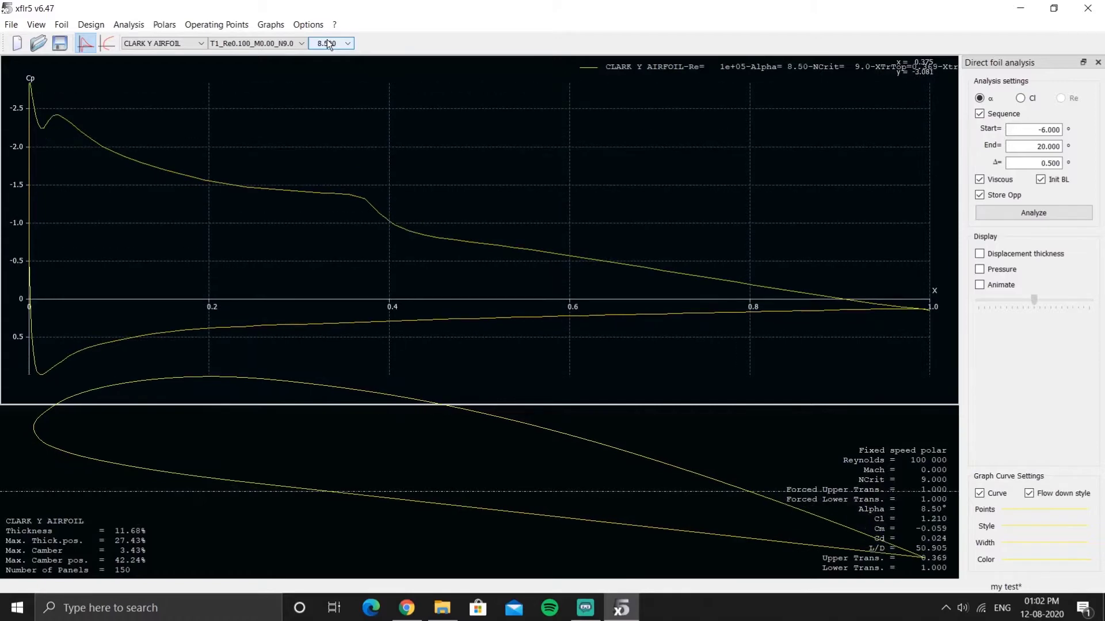
scroll(328, 44, up, 1)
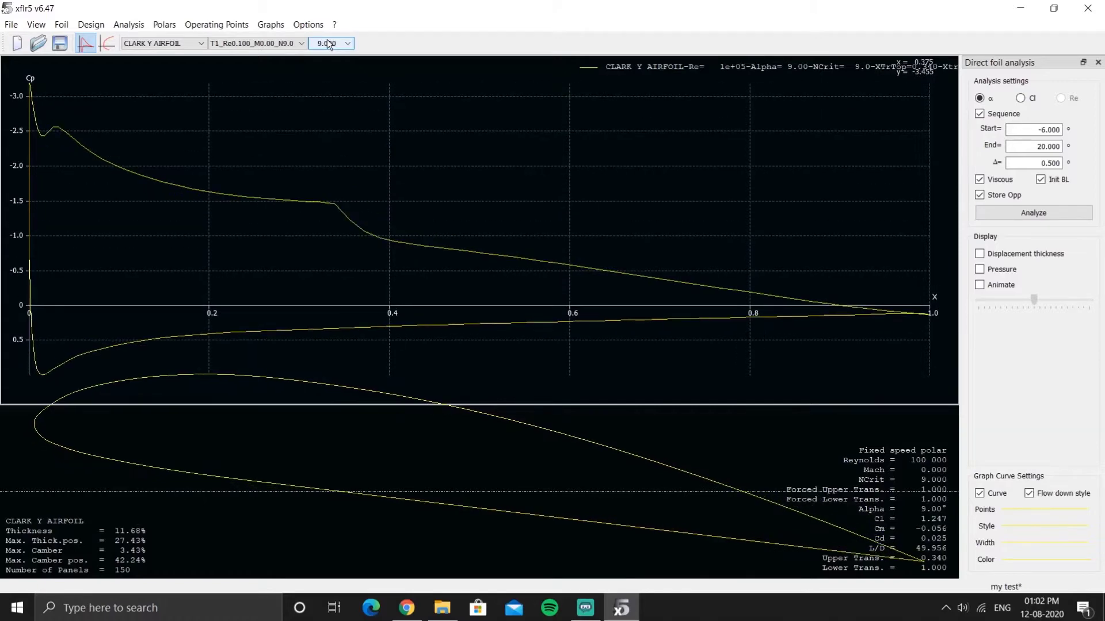
scroll(328, 44, down, 10)
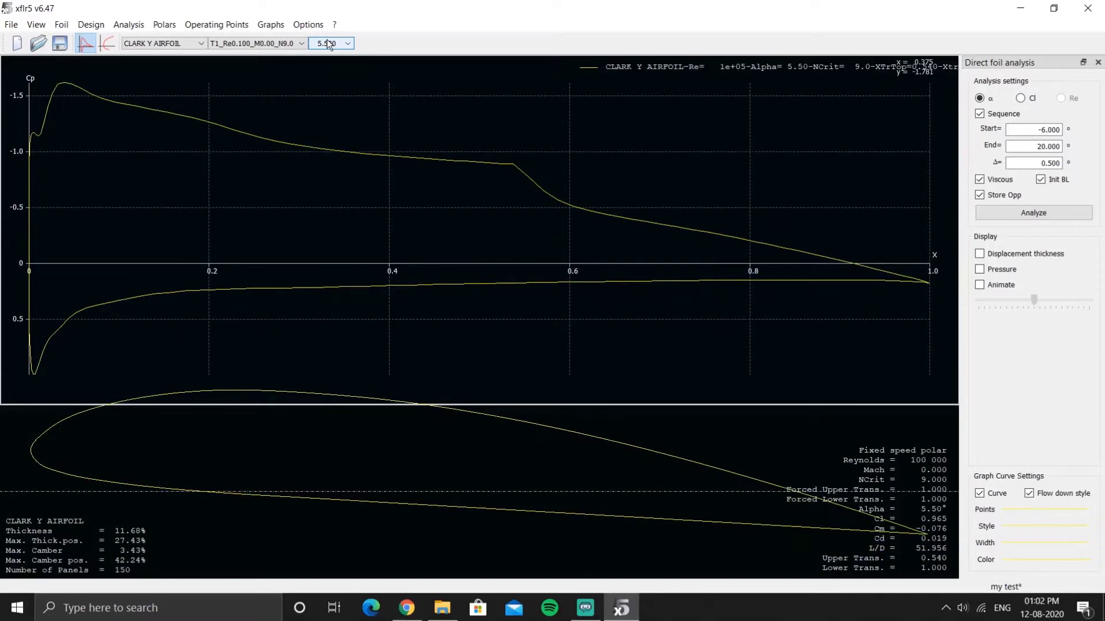
scroll(328, 44, down, 4)
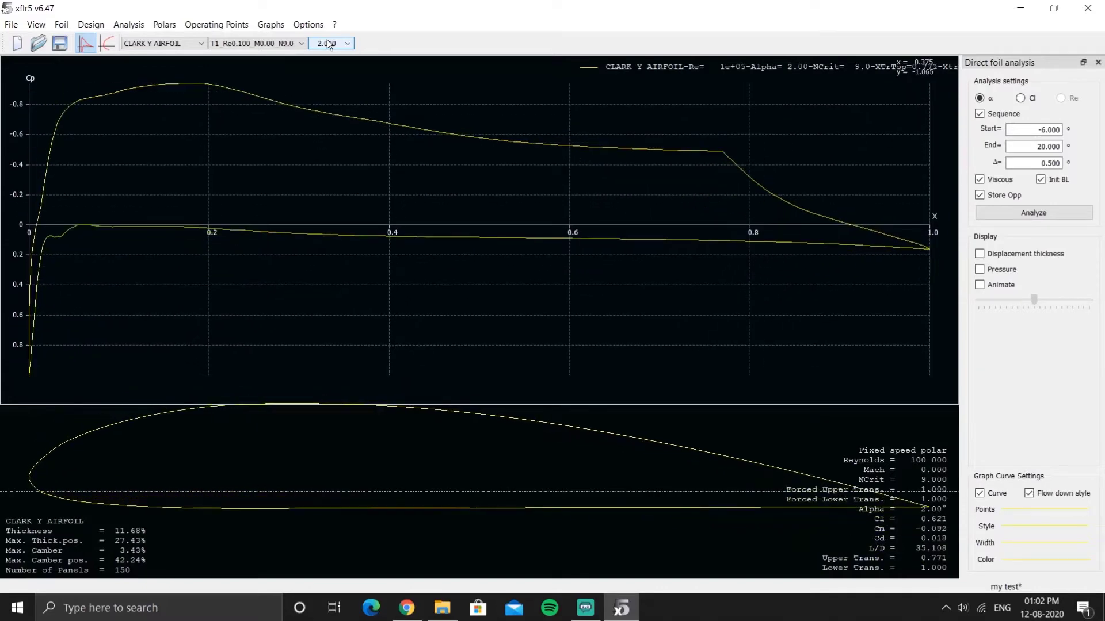
scroll(330, 45, down, 1)
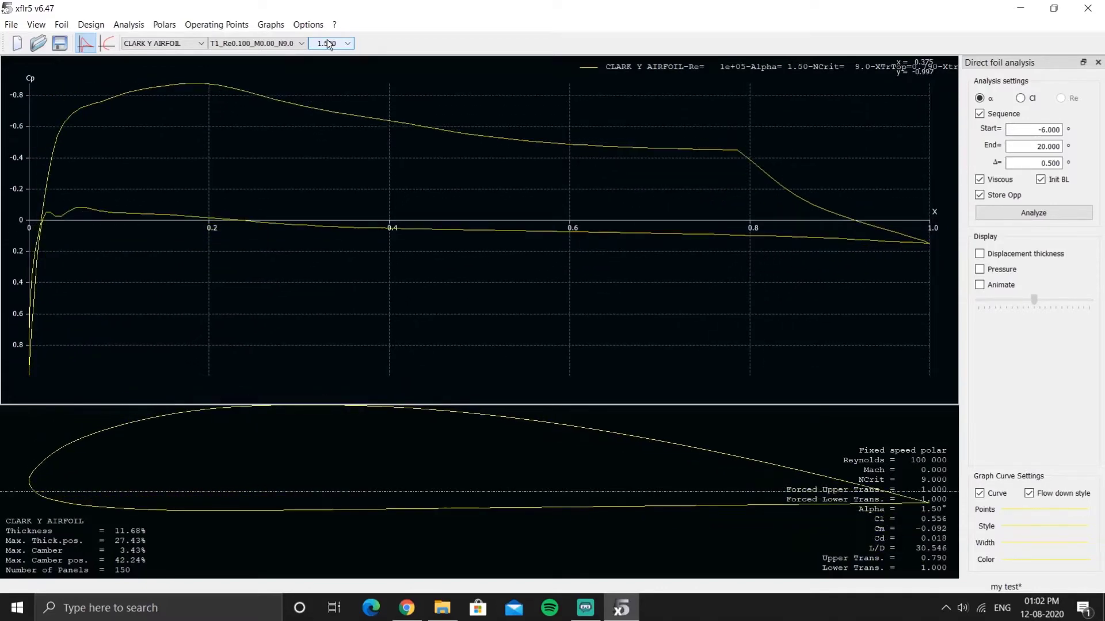
scroll(329, 45, down, 1)
scroll(330, 45, down, 1)
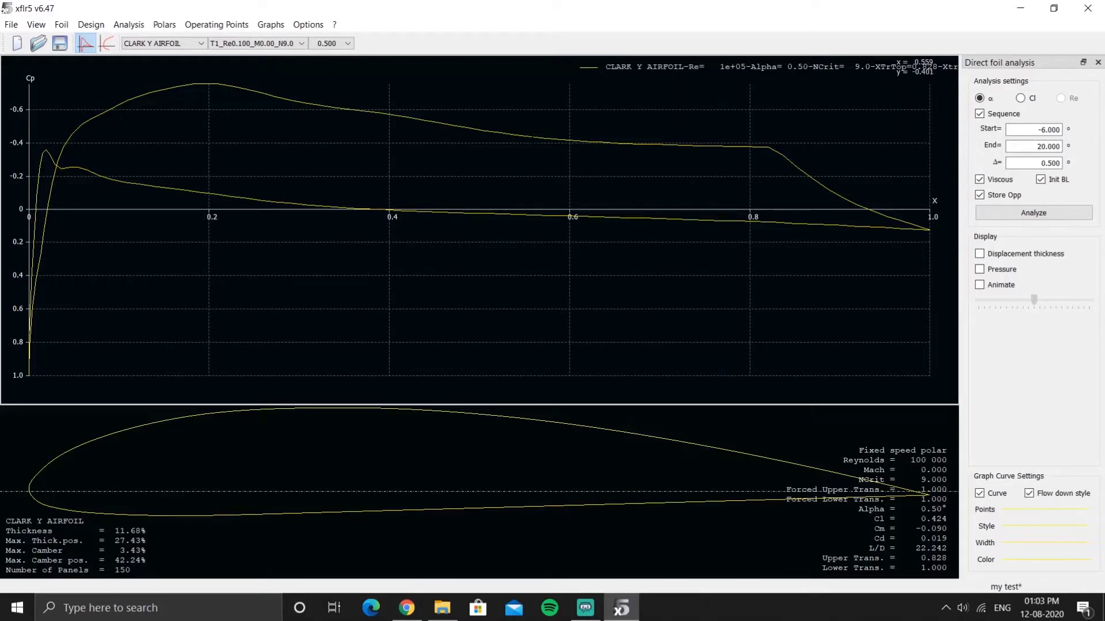
Step: Quit XFLR5 saving the project, then relaunch the program
click(1087, 8)
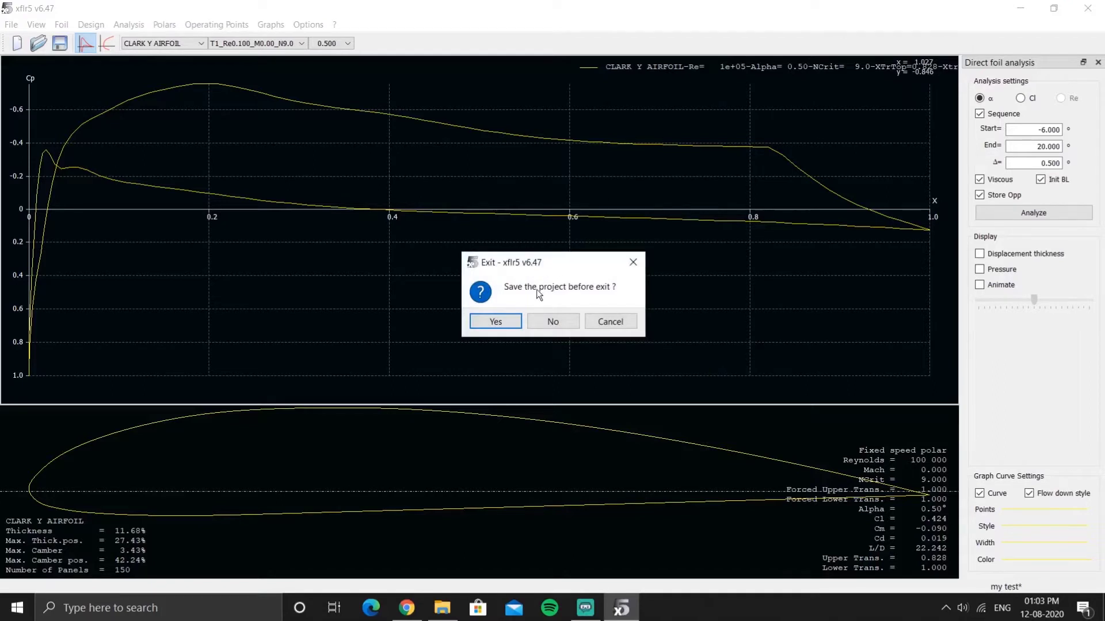
click(506, 321)
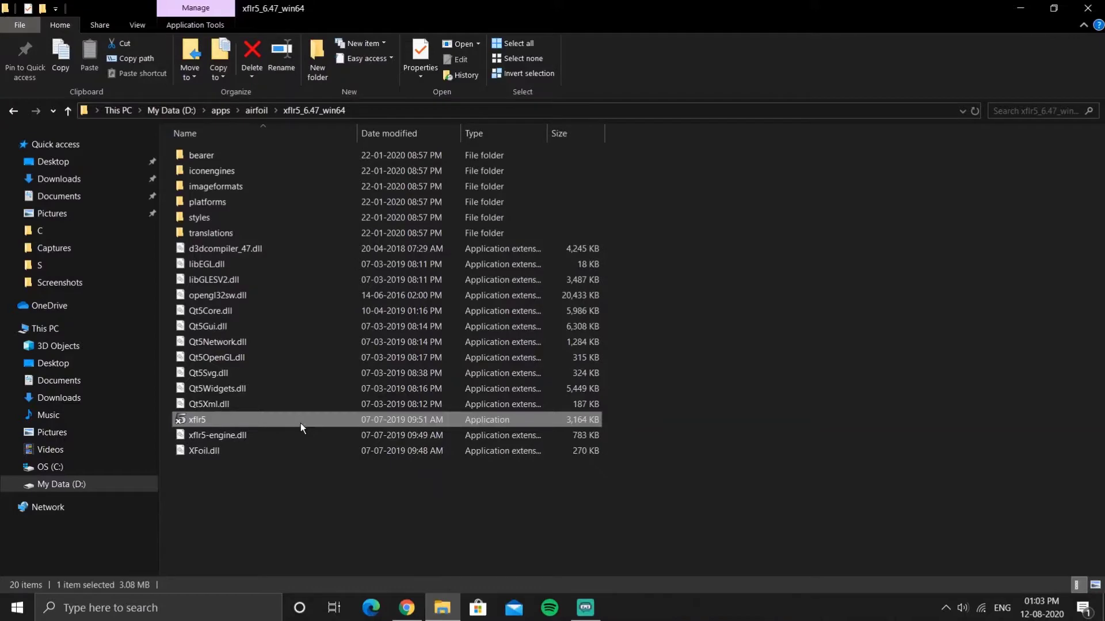
double_click(300, 423)
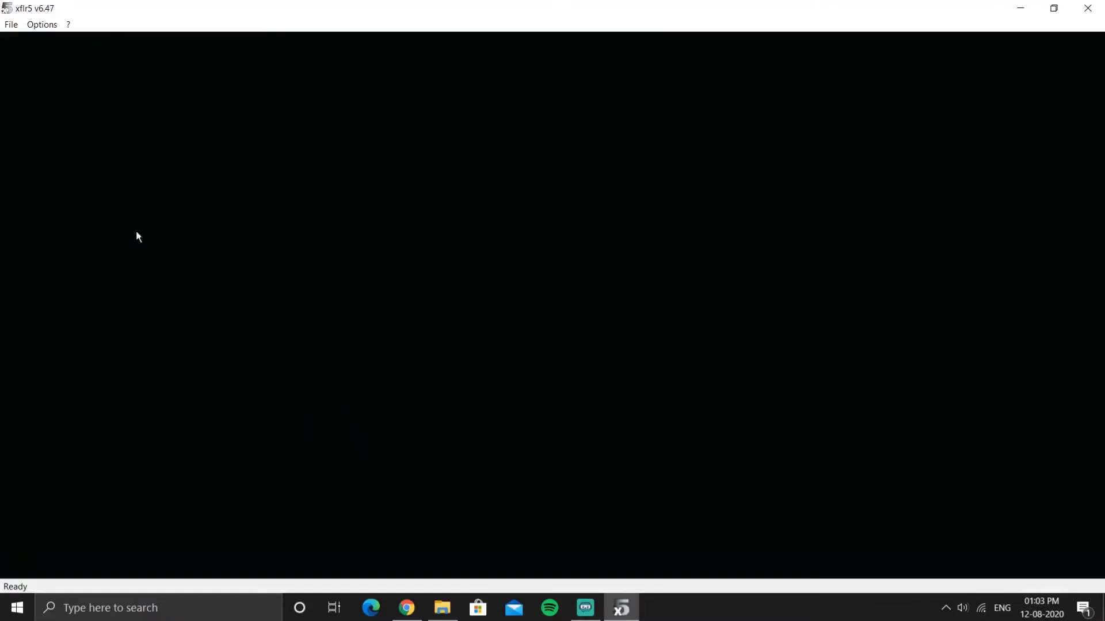
Step: Open the 'my test' project showing the plane with 0.900 m wing span
click(11, 25)
click(19, 56)
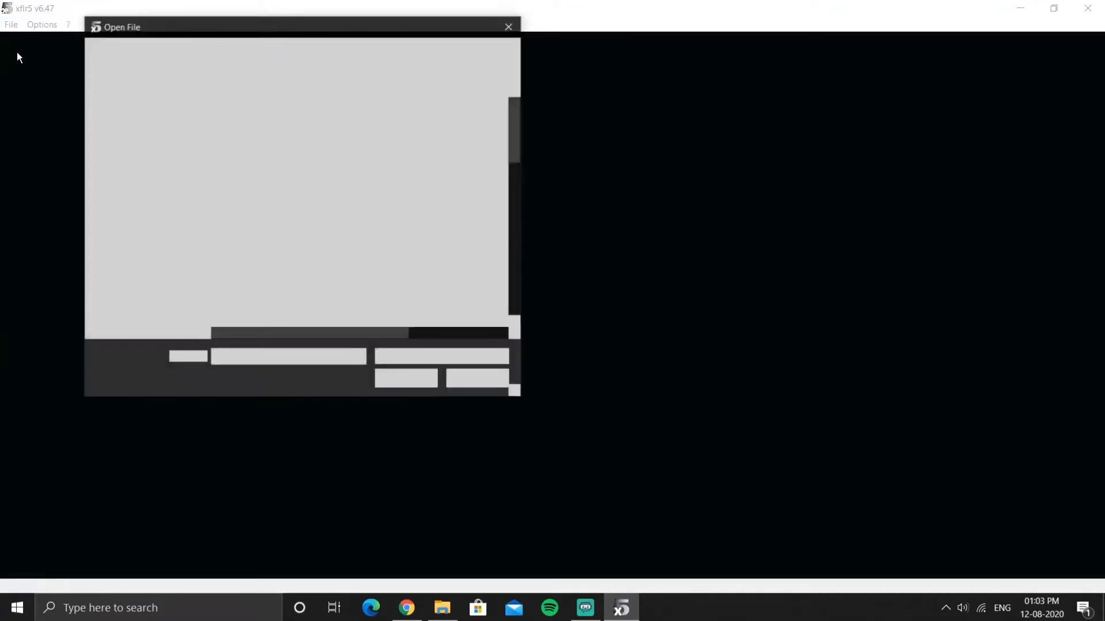
scroll(337, 183, down, 5)
scroll(337, 182, down, 4)
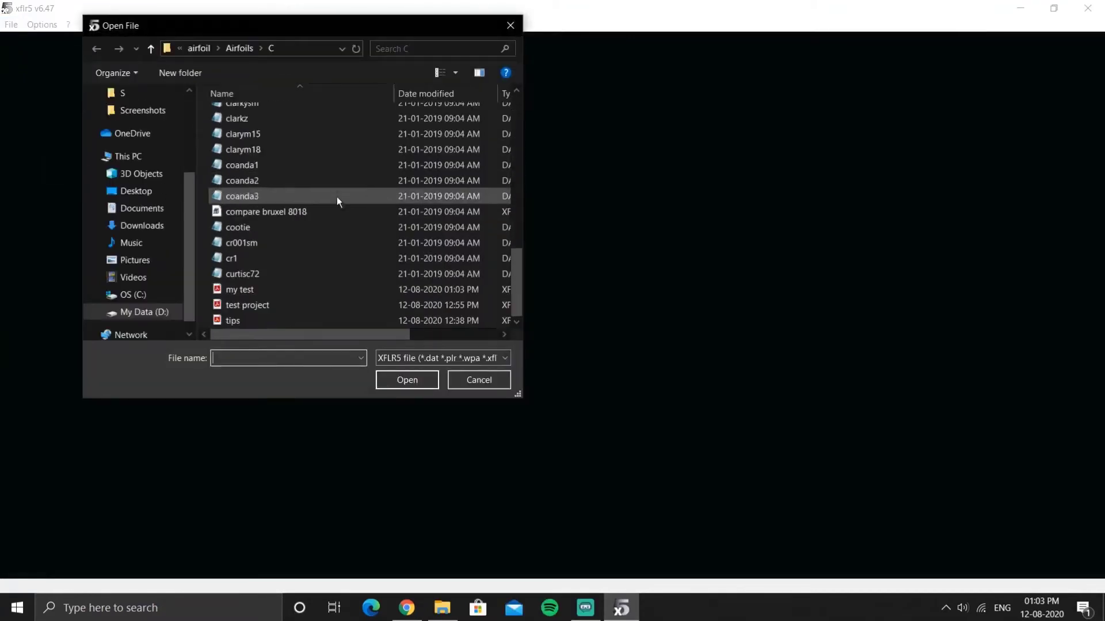
click(337, 290)
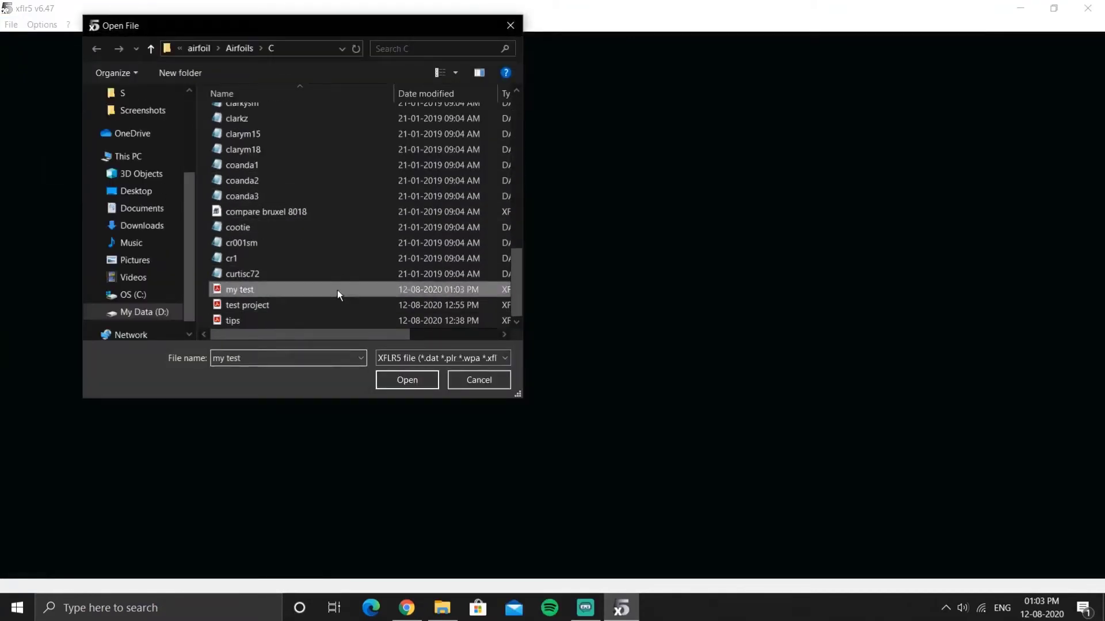
click(406, 380)
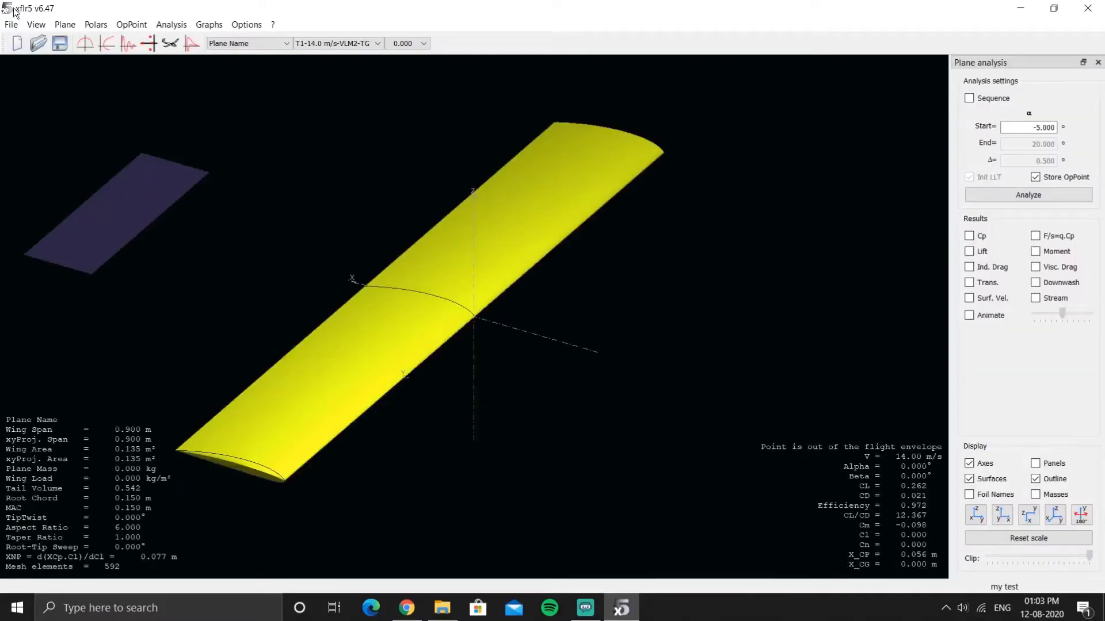
Step: Switch to direct foil design, then back to XFoil direct analysis
click(10, 24)
key(Escape)
click(11, 24)
click(20, 155)
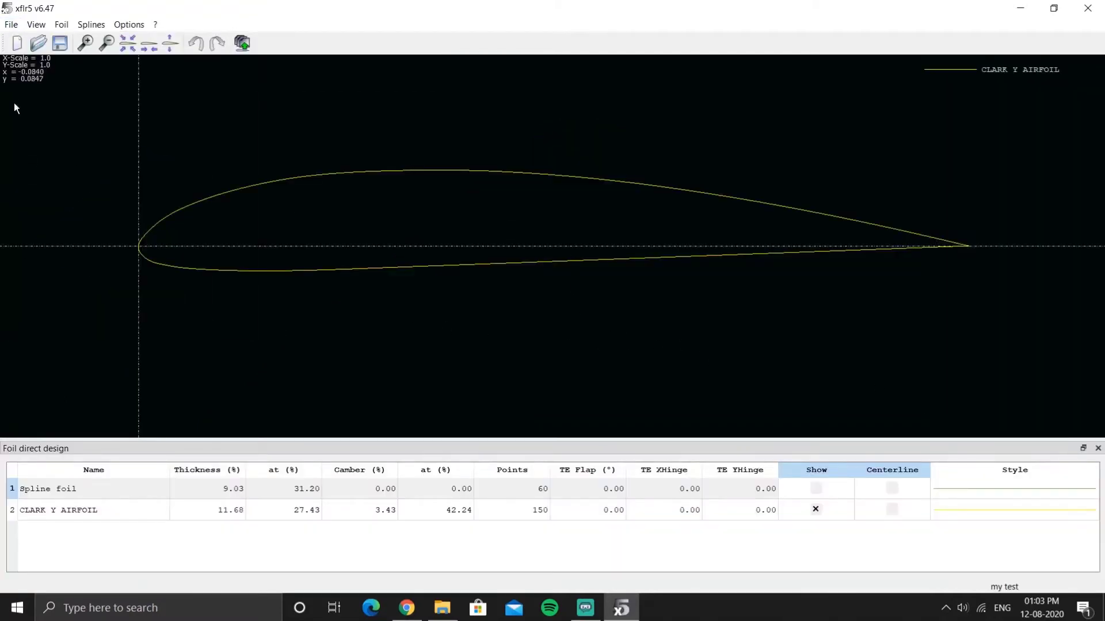
click(14, 26)
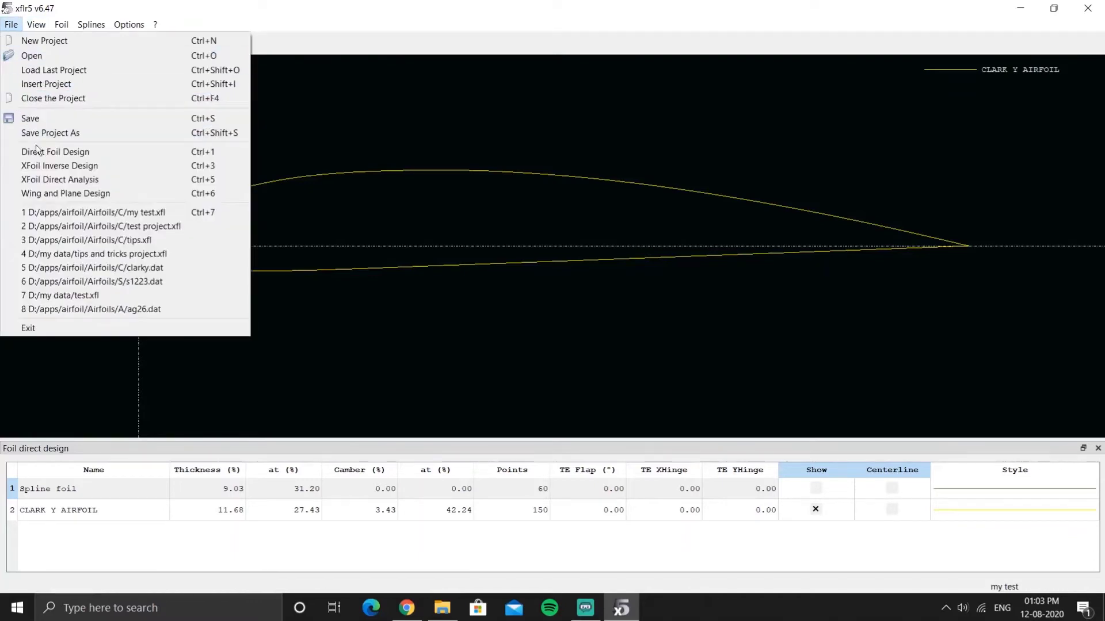
click(36, 179)
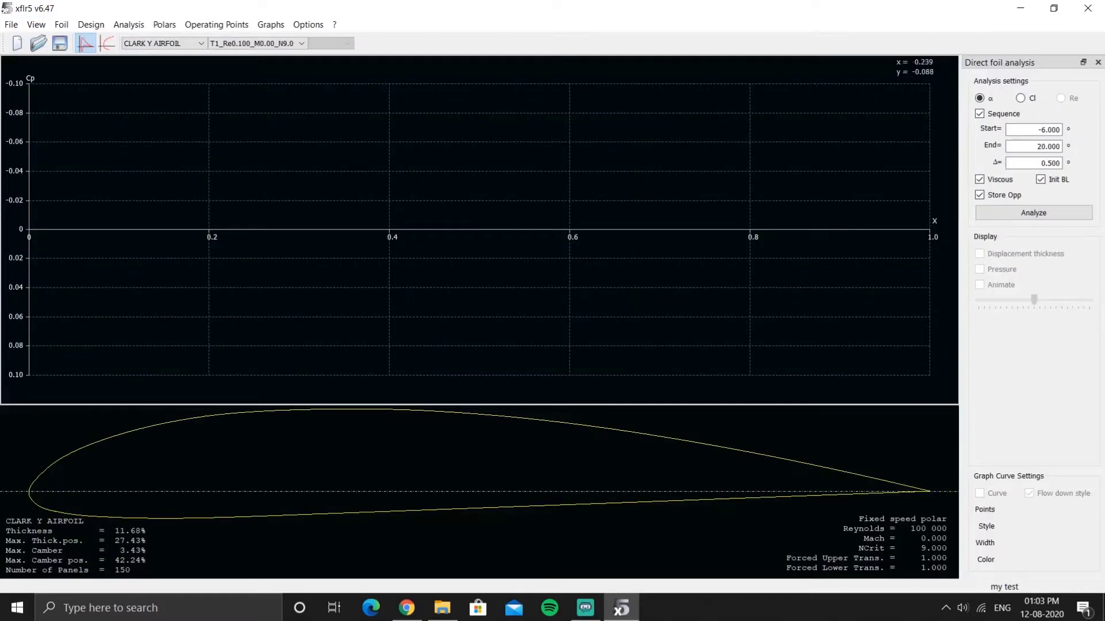
Step: Toggle polar and OpPoint views and make T1_Re0.130_M0.00_N9.0 the current polar
click(105, 48)
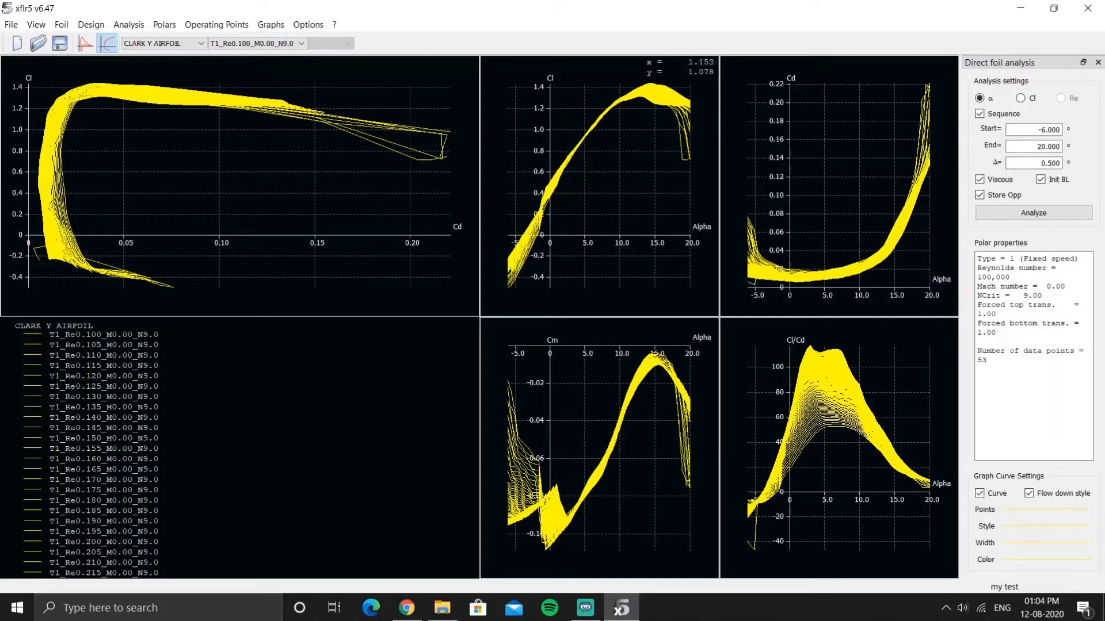
click(90, 46)
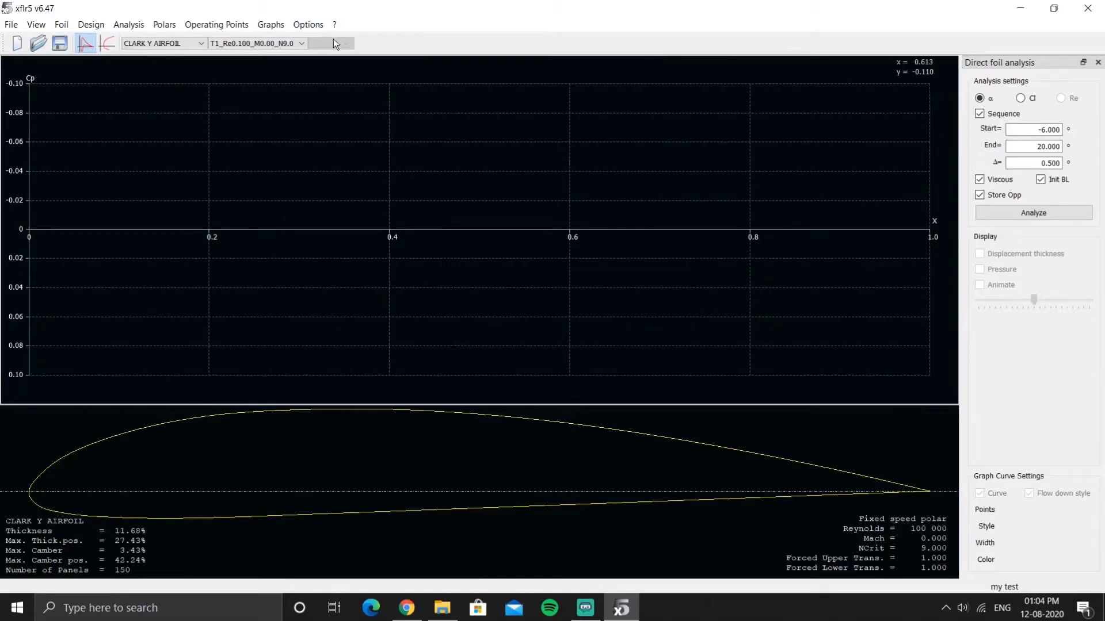
click(270, 44)
click(279, 118)
scroll(478, 229, down, 3)
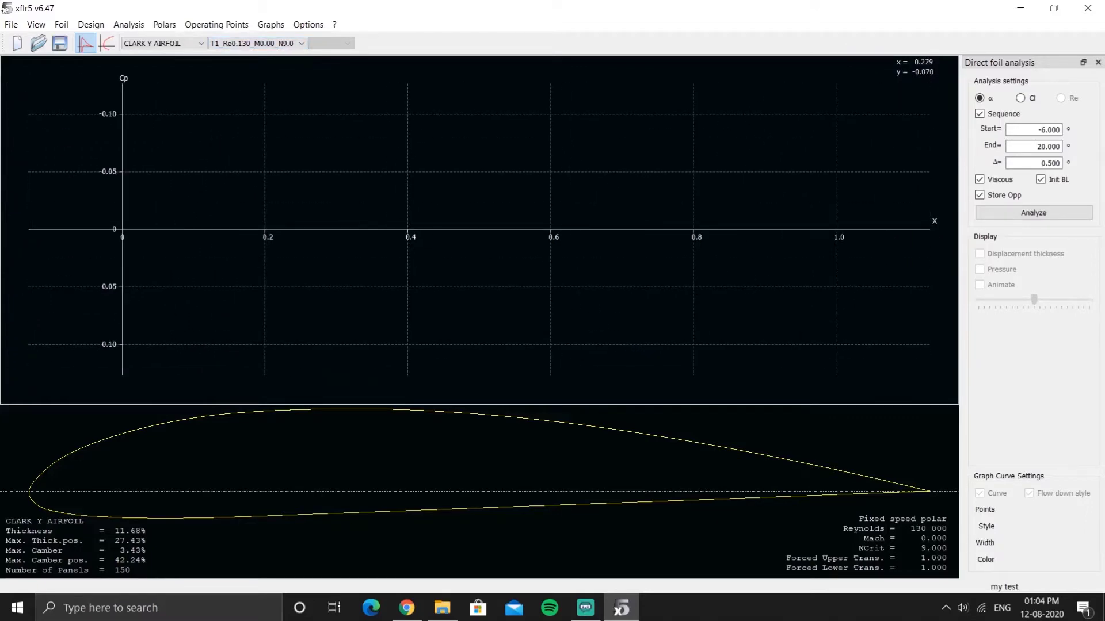
Step: Tick Foil Operating Points in the Preferences save options and close the dialog
click(299, 29)
click(298, 40)
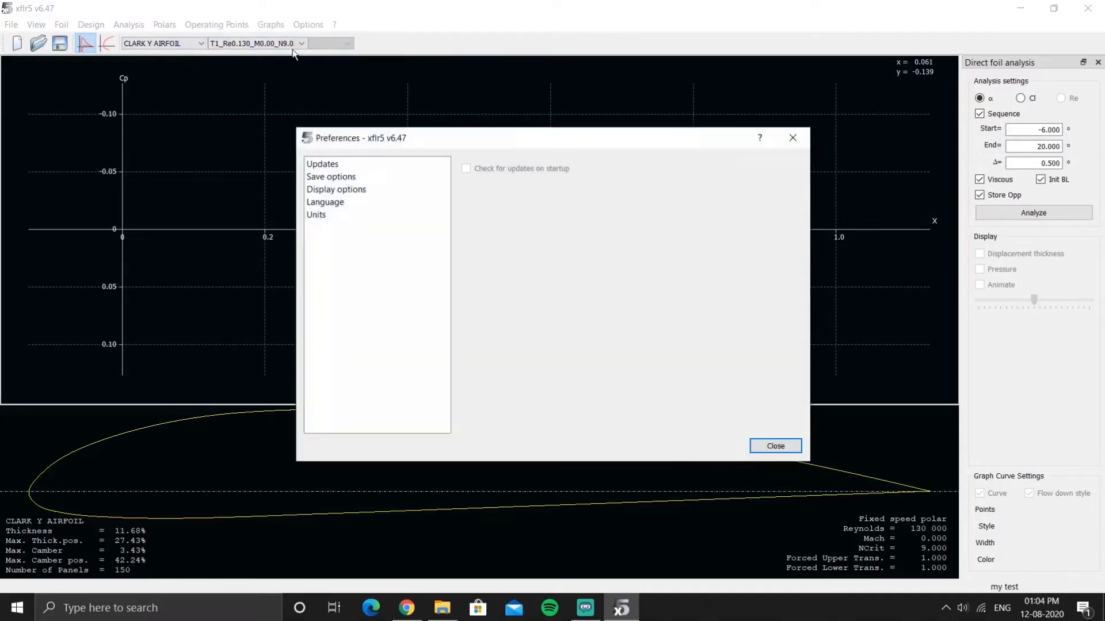
click(339, 181)
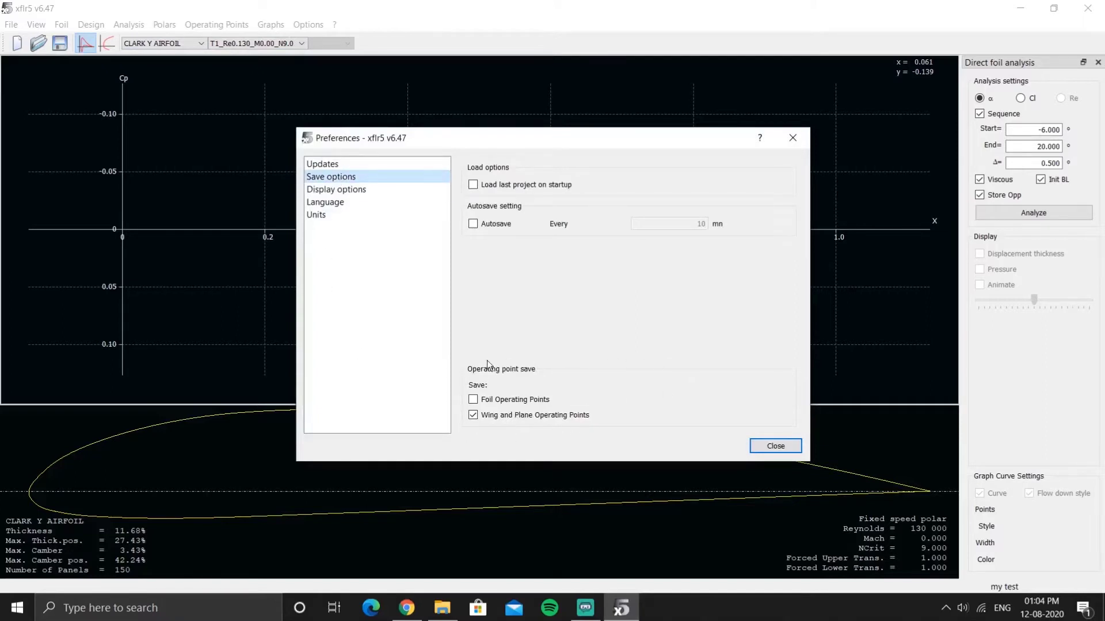
click(474, 401)
click(768, 447)
click(11, 24)
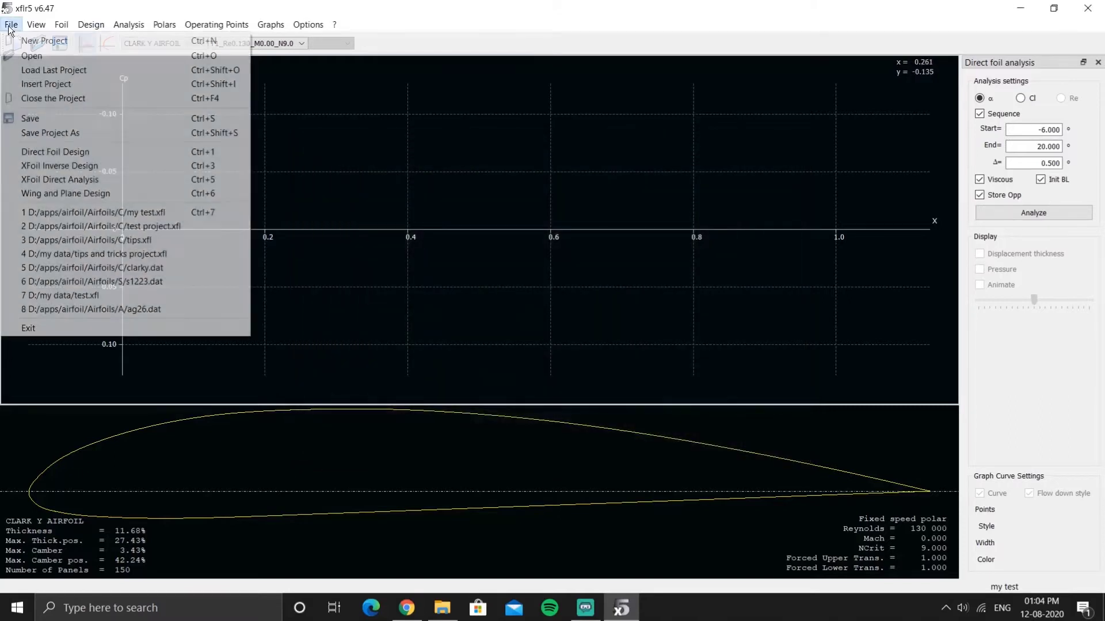
Step: Open the 'test' project and switch to direct foil design with CLARK Y AIRFOIL current
click(39, 58)
scroll(264, 252, down, 12)
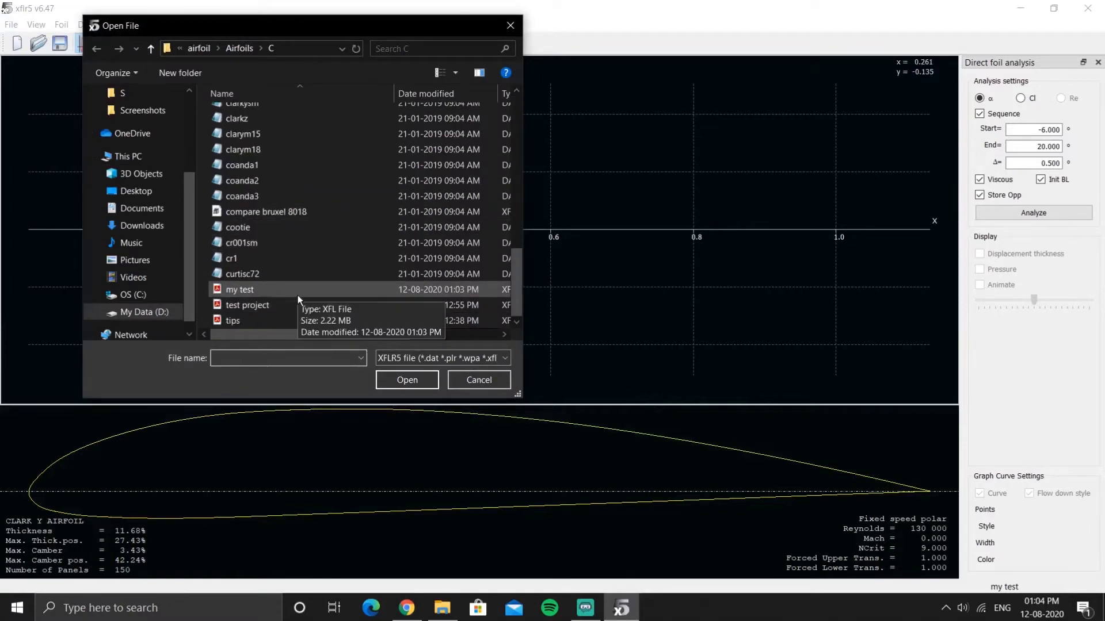
click(298, 303)
click(379, 380)
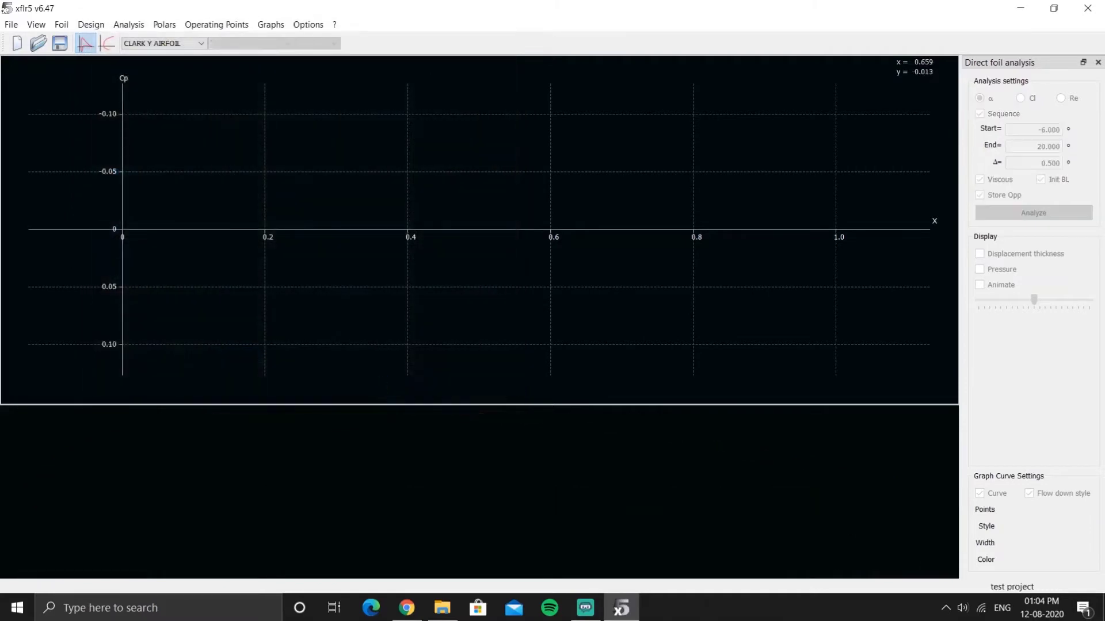
click(11, 24)
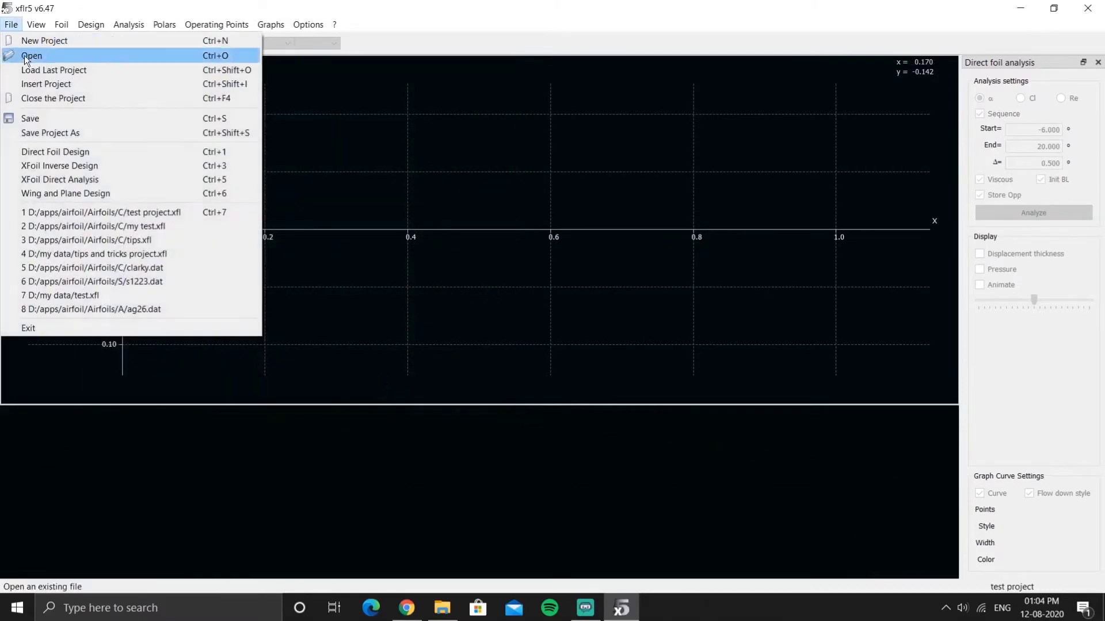
click(40, 151)
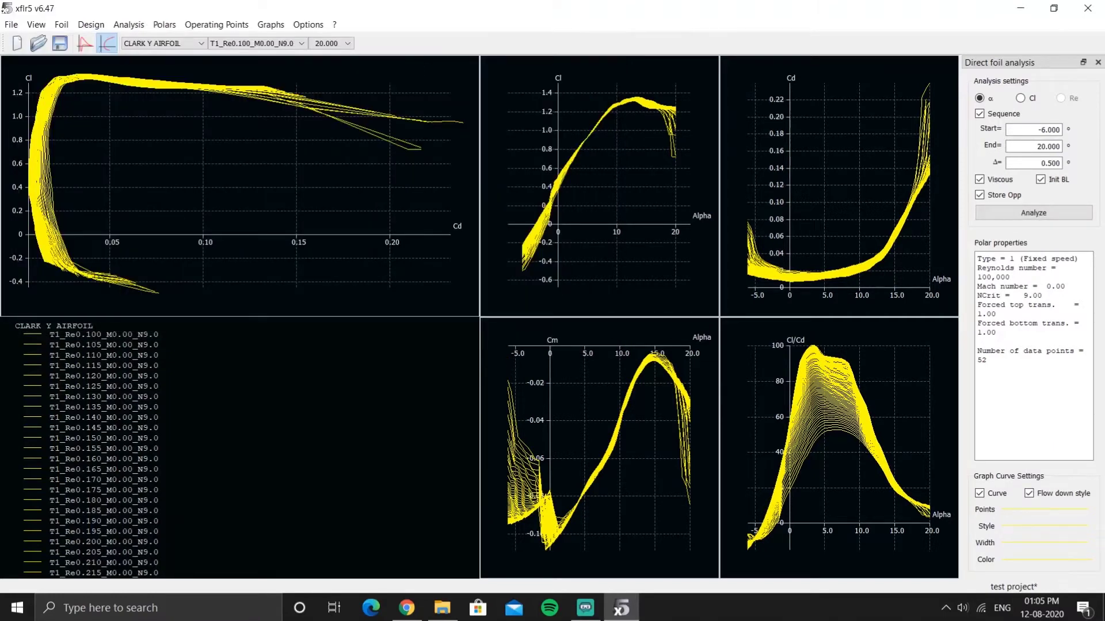
click(329, 44)
scroll(335, 118, down, 6)
scroll(335, 118, up, 6)
click(334, 54)
click(301, 24)
click(331, 41)
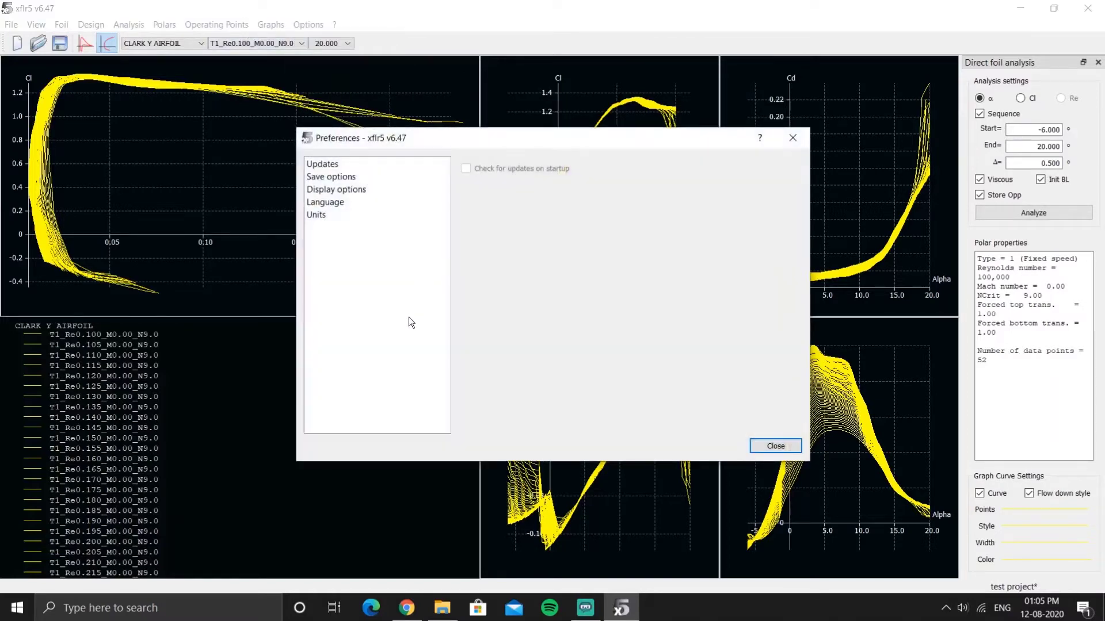
click(371, 167)
click(371, 175)
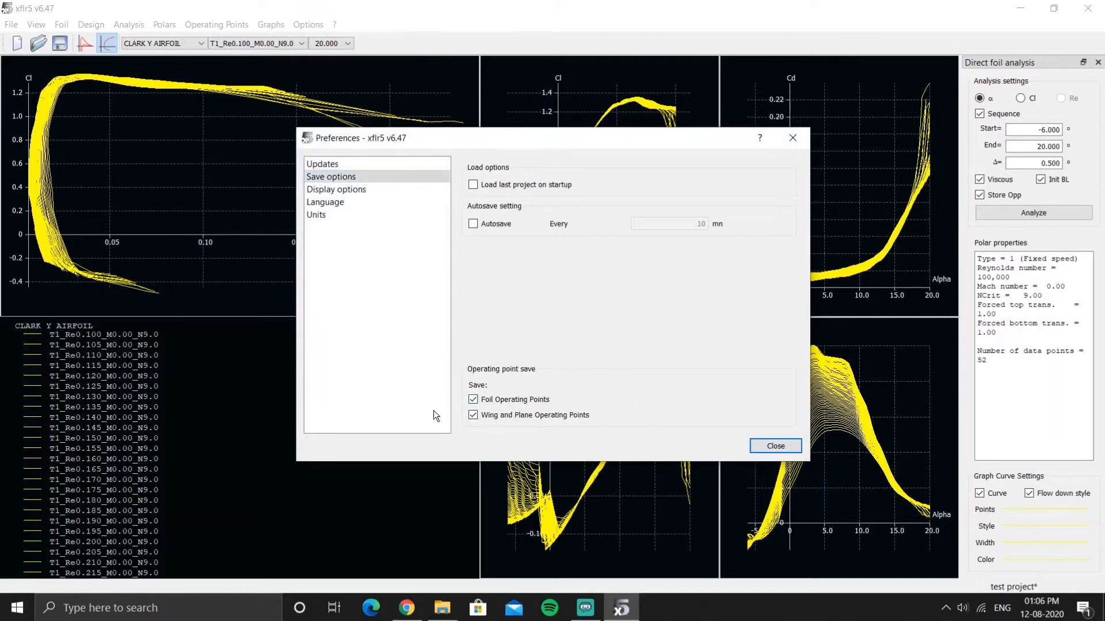
click(779, 451)
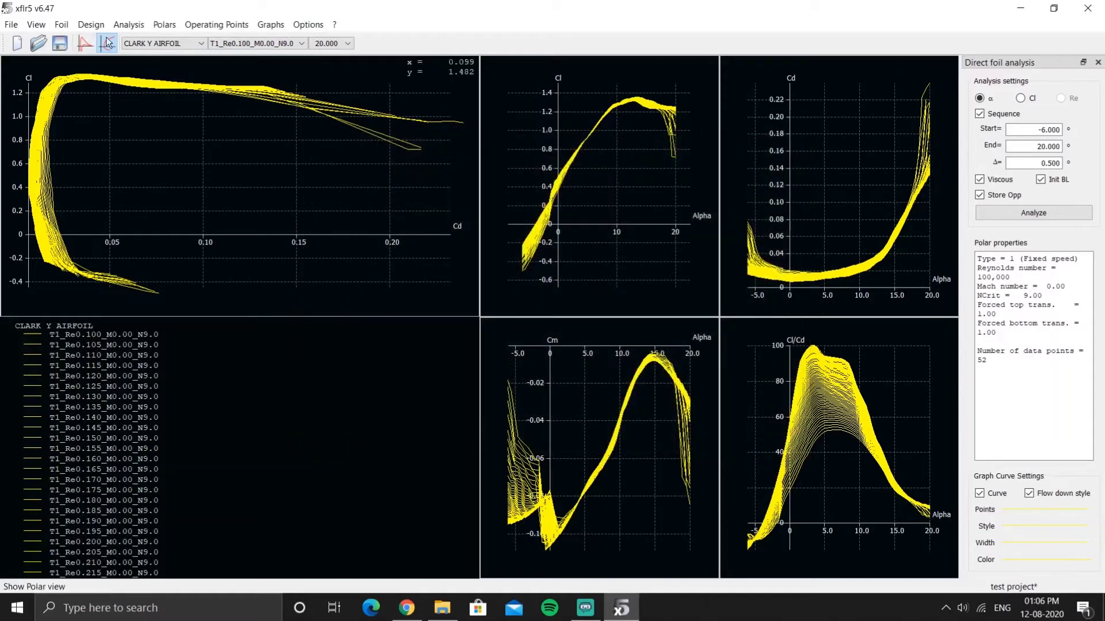
Step: Return to the operating point view and select the Re 155 000 polar
click(85, 43)
scroll(340, 46, up, 4)
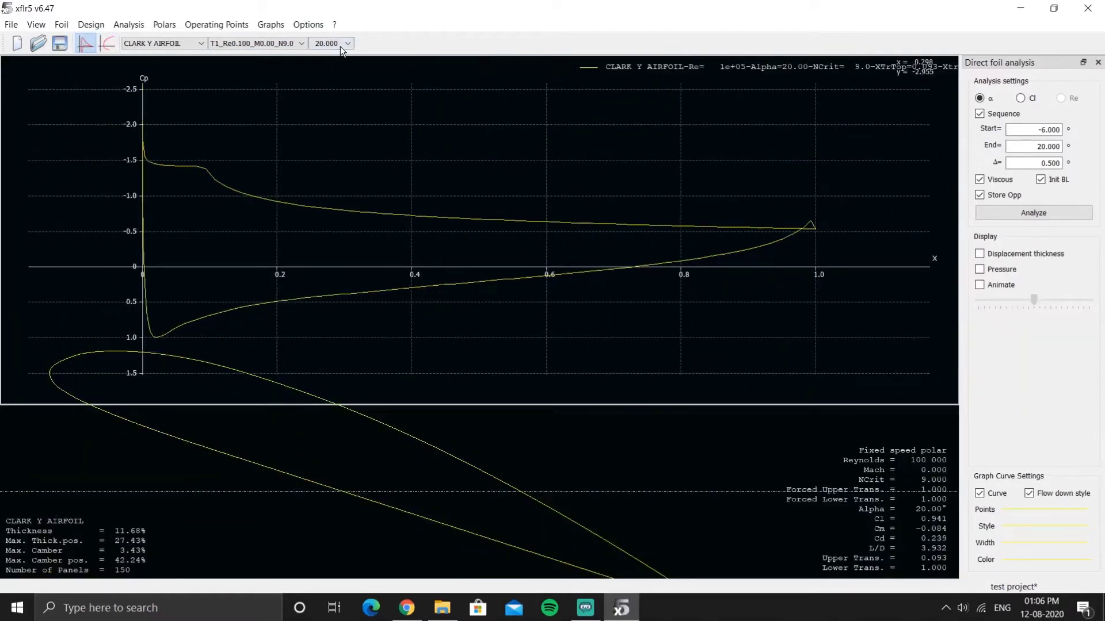
scroll(340, 46, up, 20)
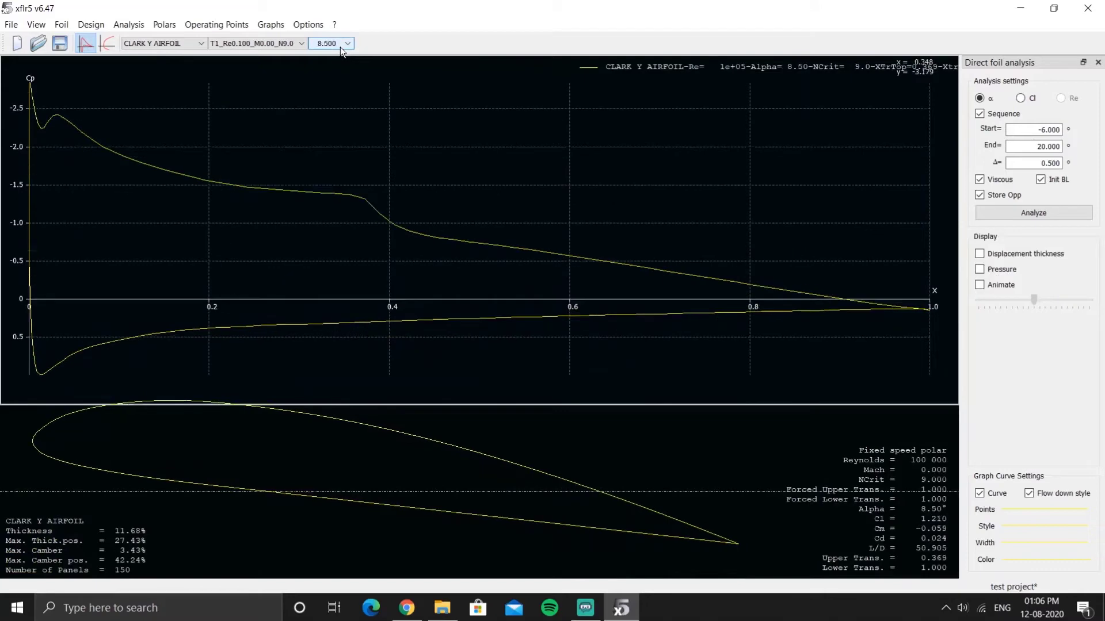
click(293, 43)
click(254, 65)
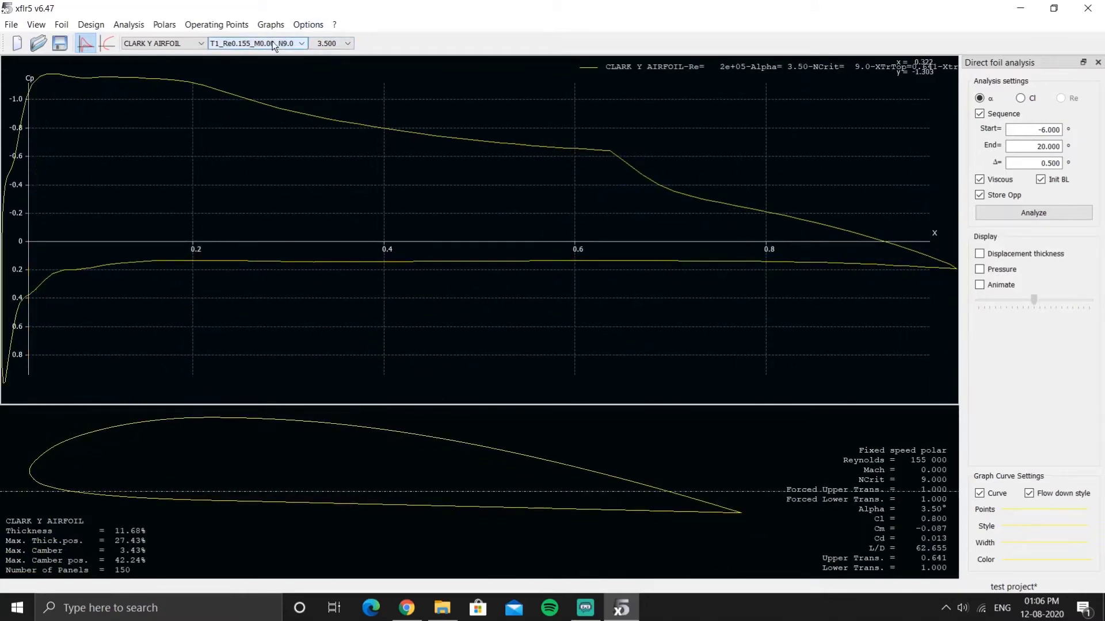
Step: Review the save options in Preferences and close the dialog
click(313, 30)
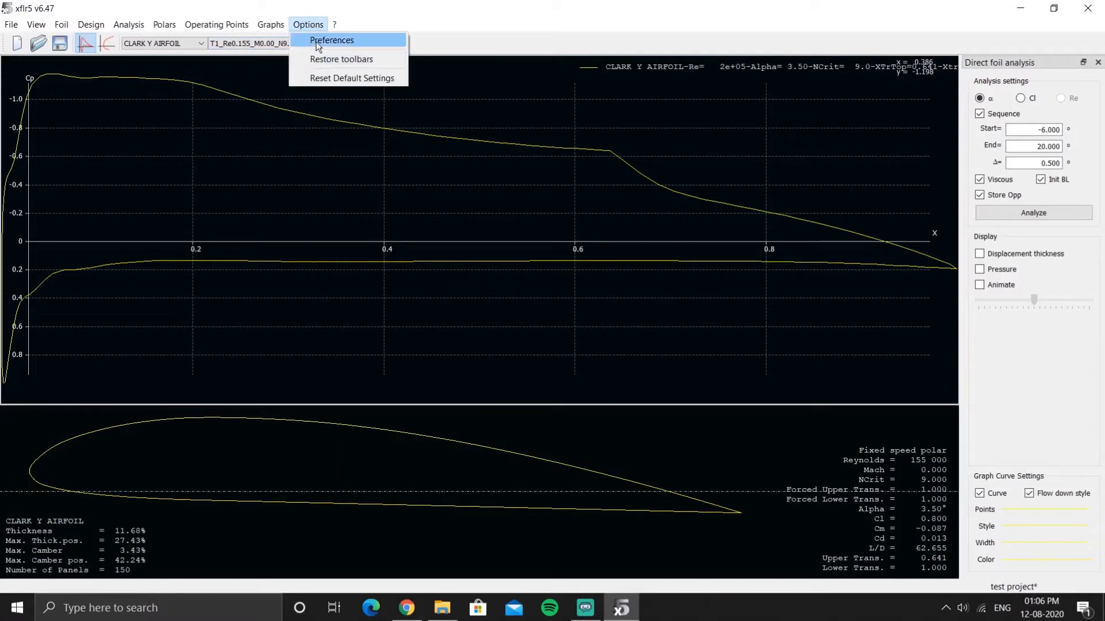
click(316, 42)
click(379, 177)
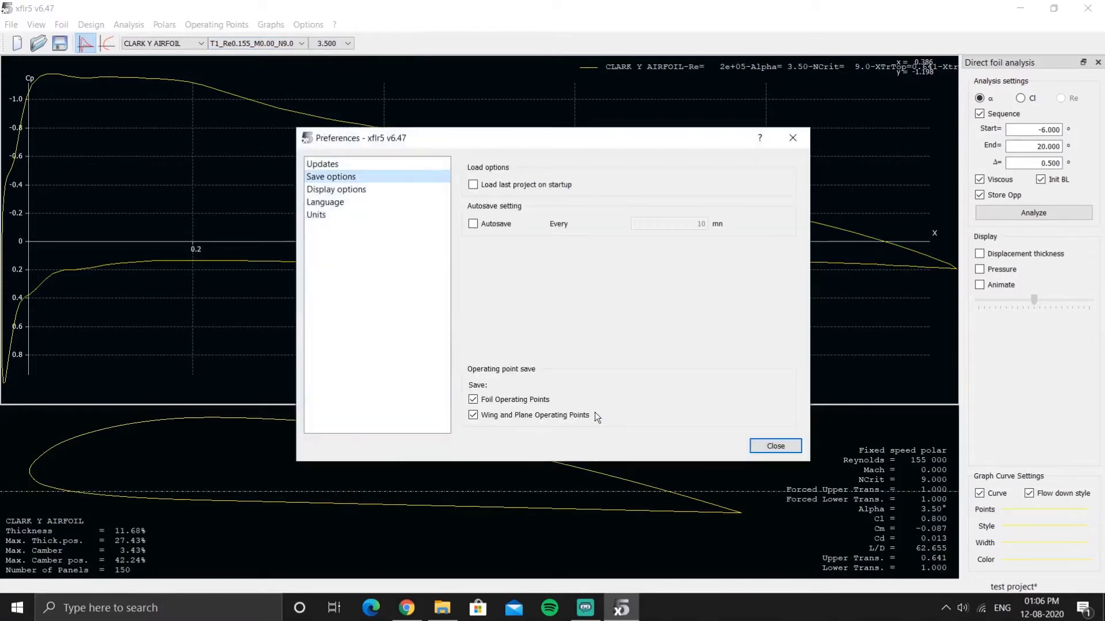
click(775, 446)
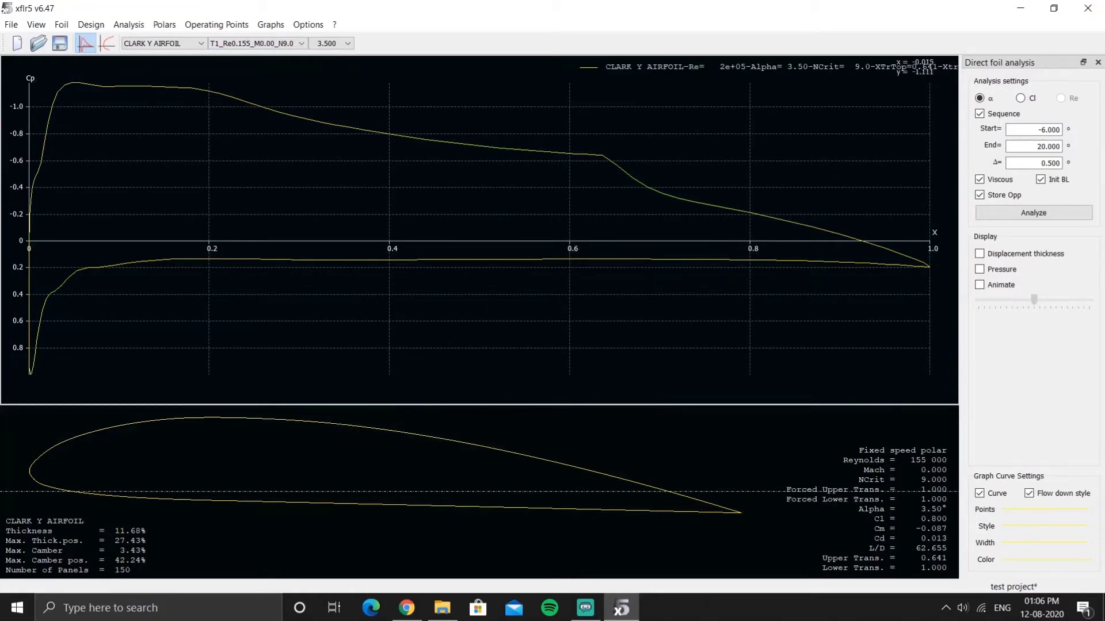
Step: Quit XFLR5 saving the test project, then relaunch it from File Explorer
click(1097, 10)
click(496, 322)
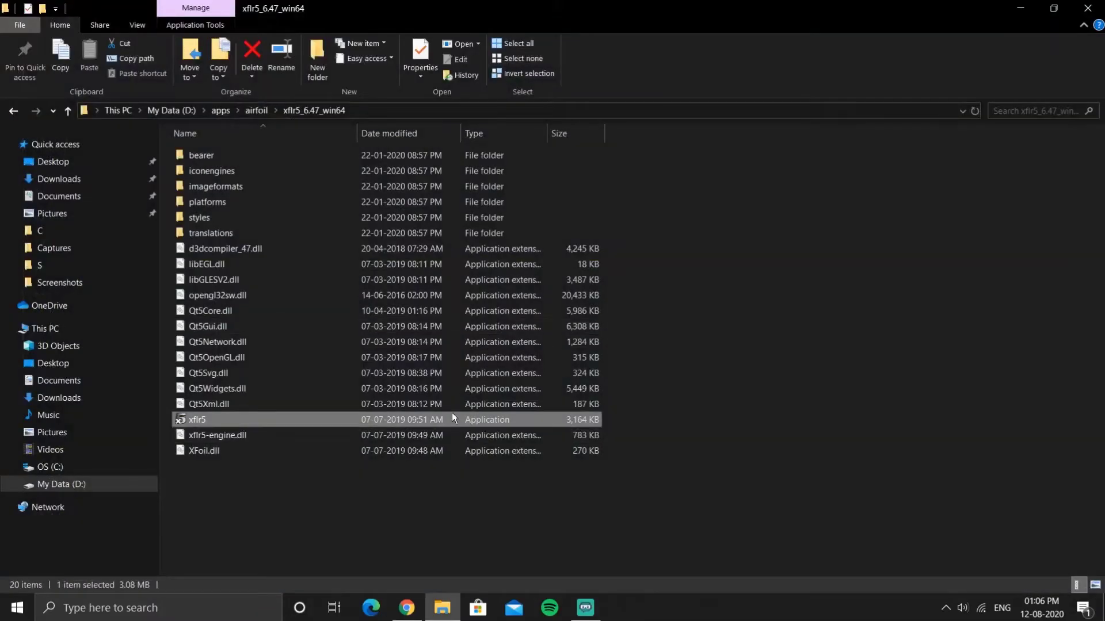
double_click(453, 416)
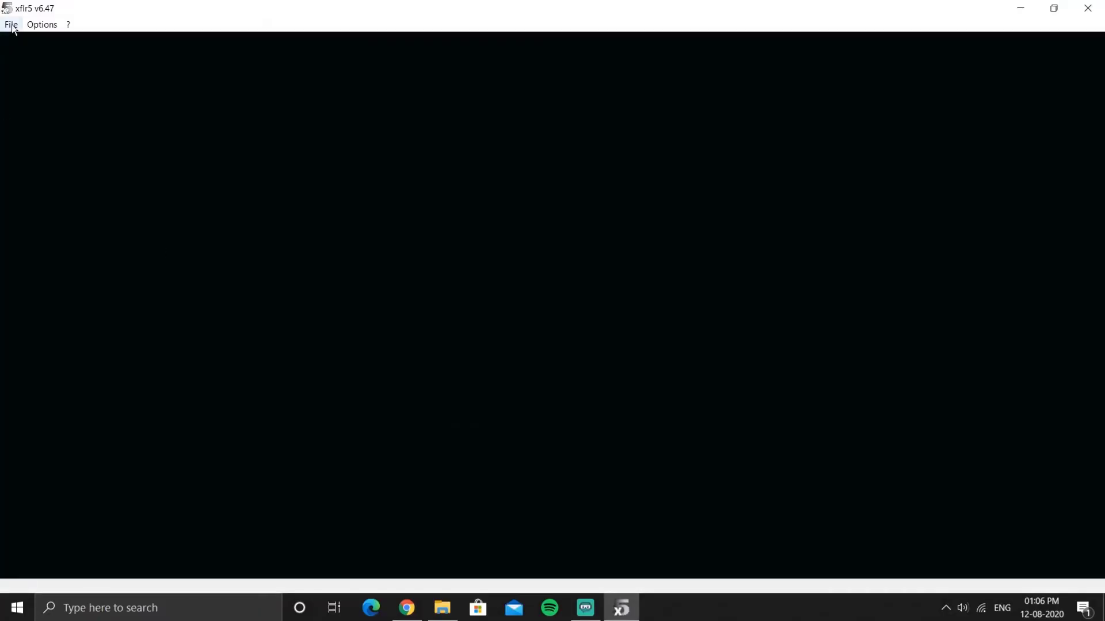
Step: Open the saved 'test' project in the relaunched XFLR5
click(11, 24)
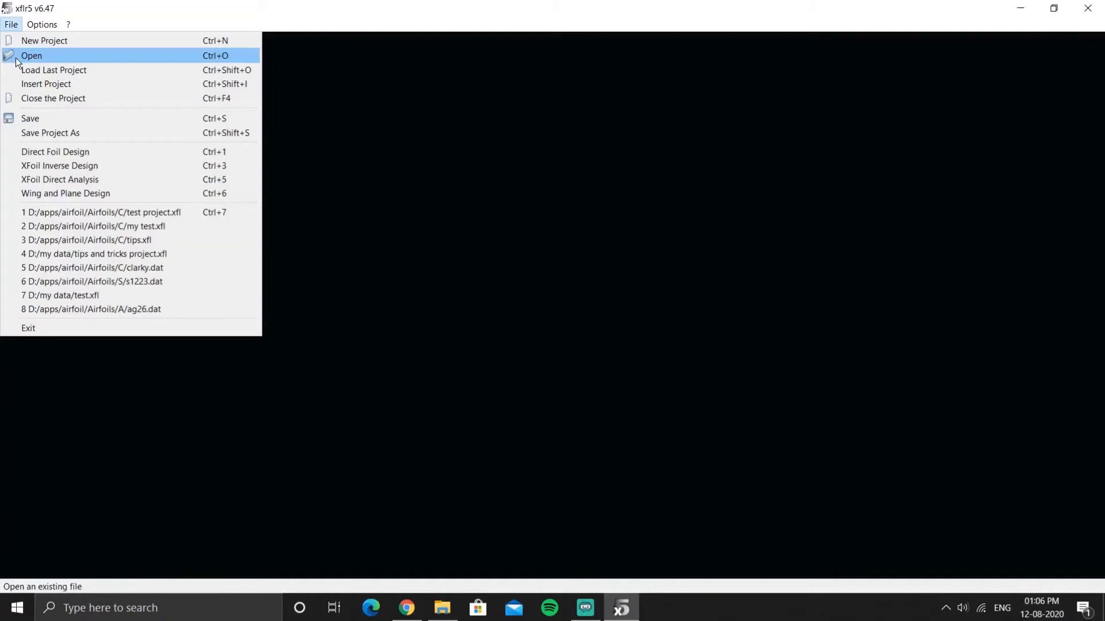
click(17, 57)
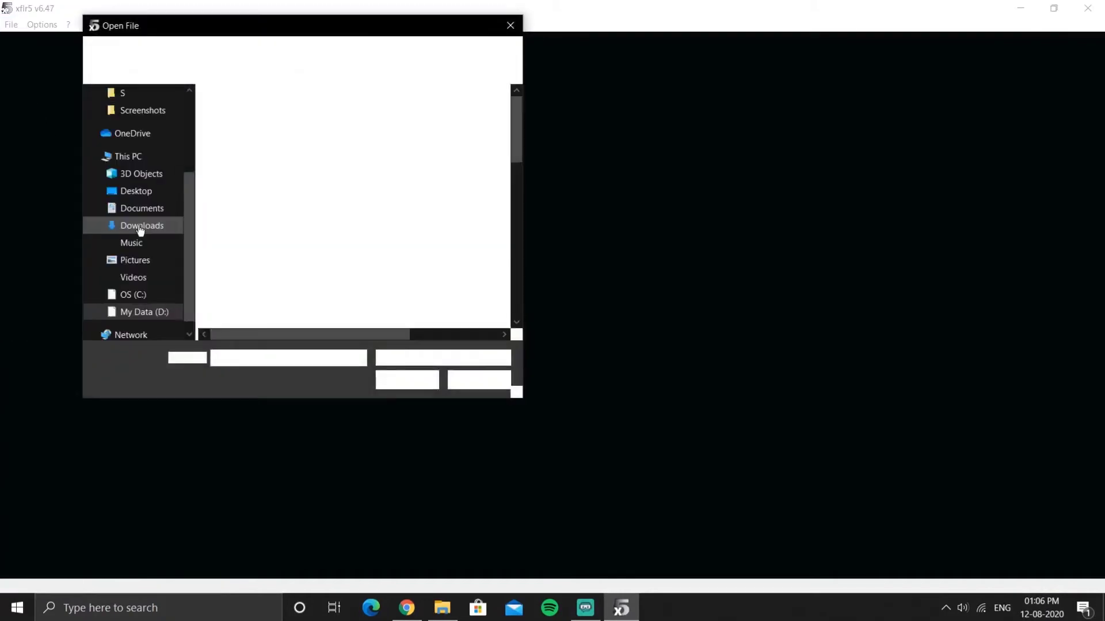
scroll(274, 225, down, 5)
click(274, 305)
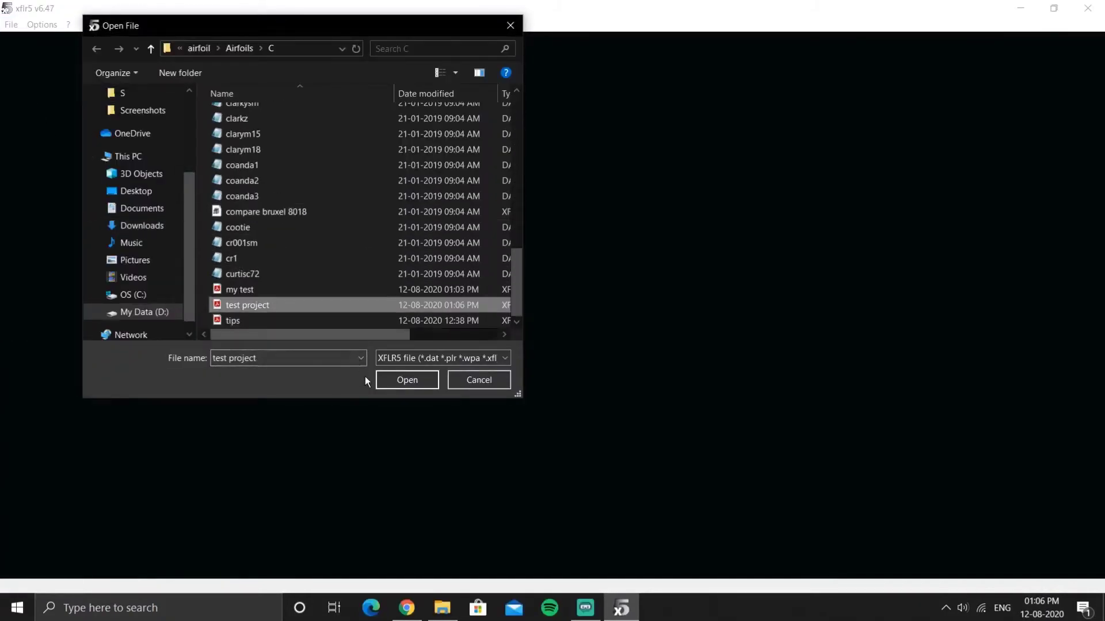
click(378, 374)
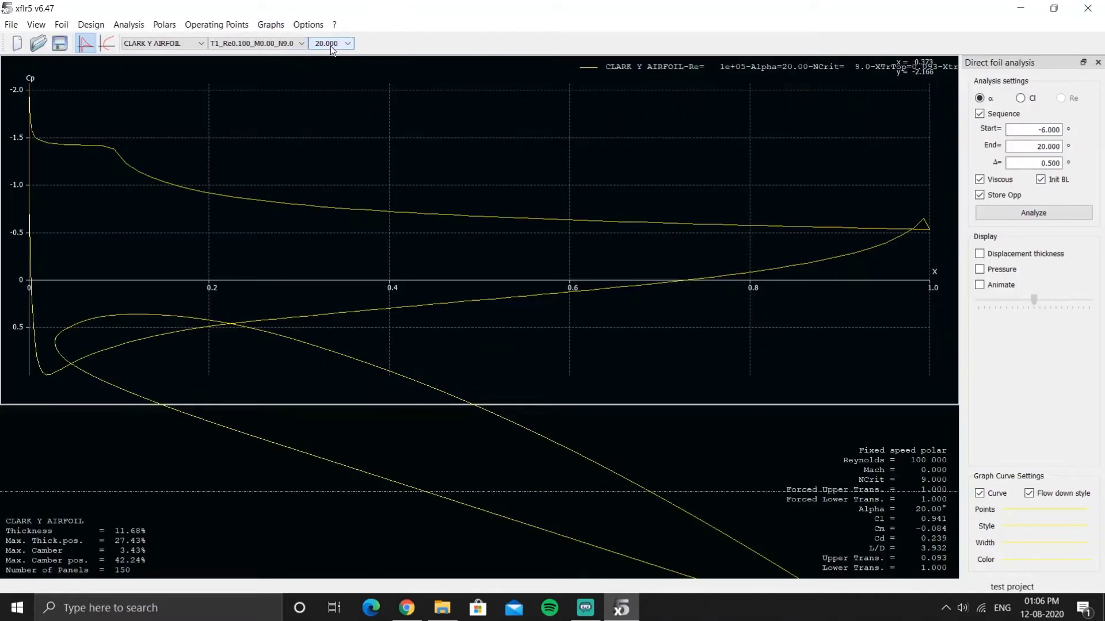
Step: Scroll through the stored Clark Y operating-point alpha values
scroll(330, 46, up, 20)
scroll(330, 46, up, 12)
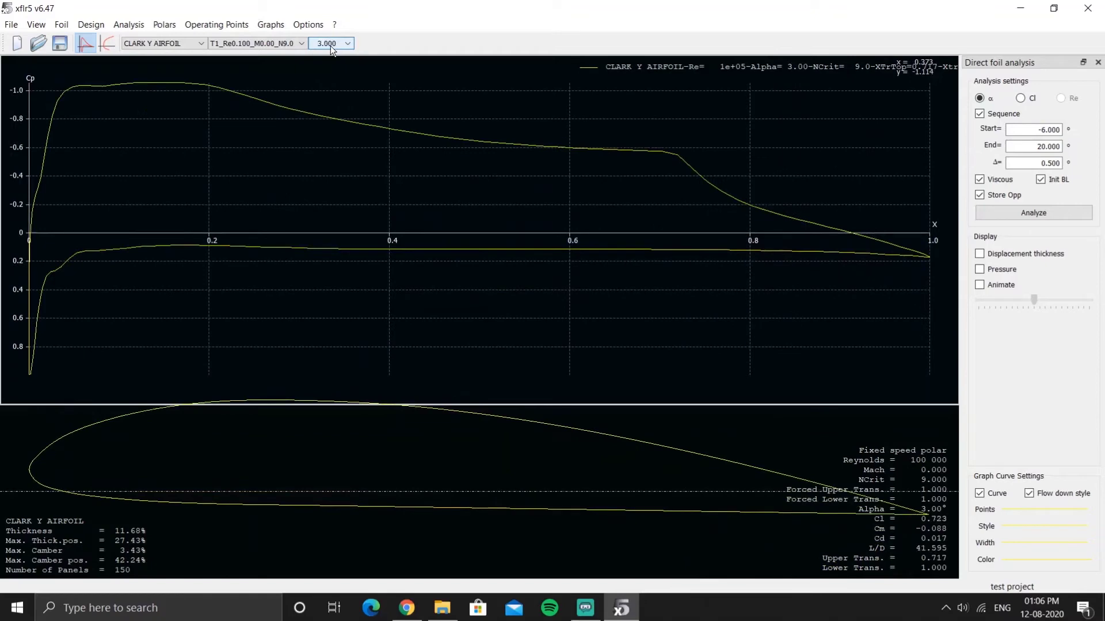
scroll(331, 51, down, 4)
scroll(332, 51, up, 4)
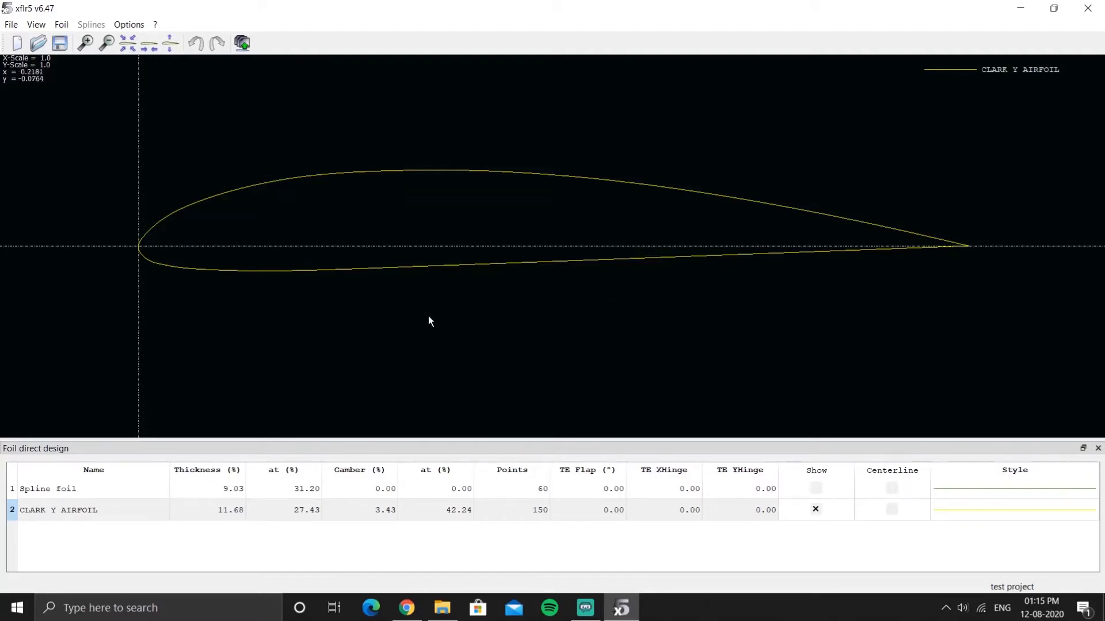
Step: Create a NACA 0012 foil from the Naca Foils dialog and accept the name NACA 0012
click(12, 28)
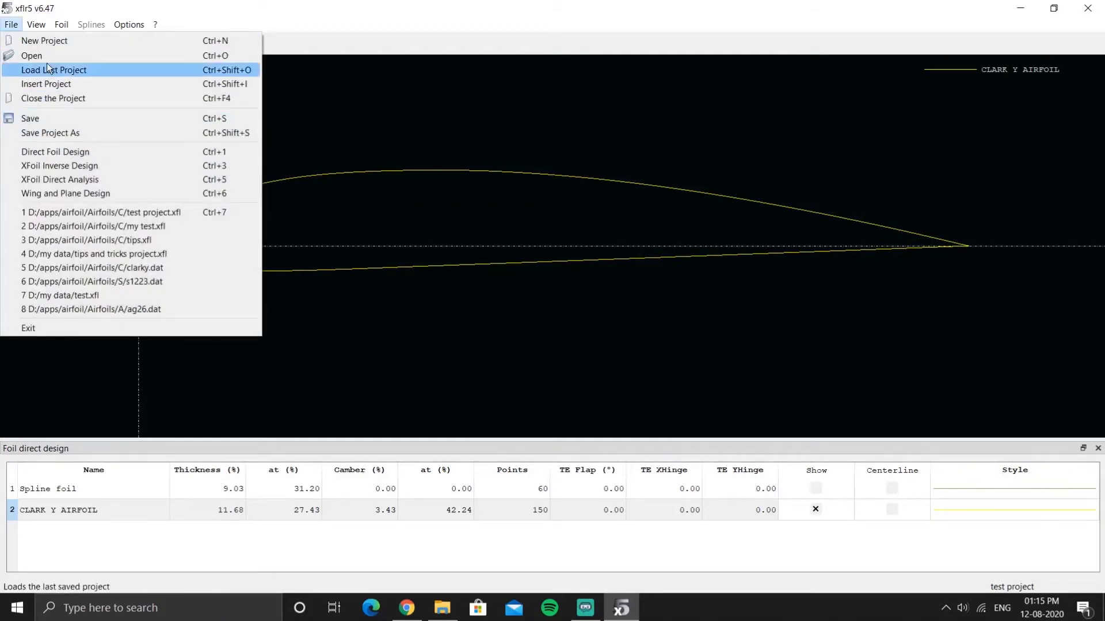
right_click(437, 118)
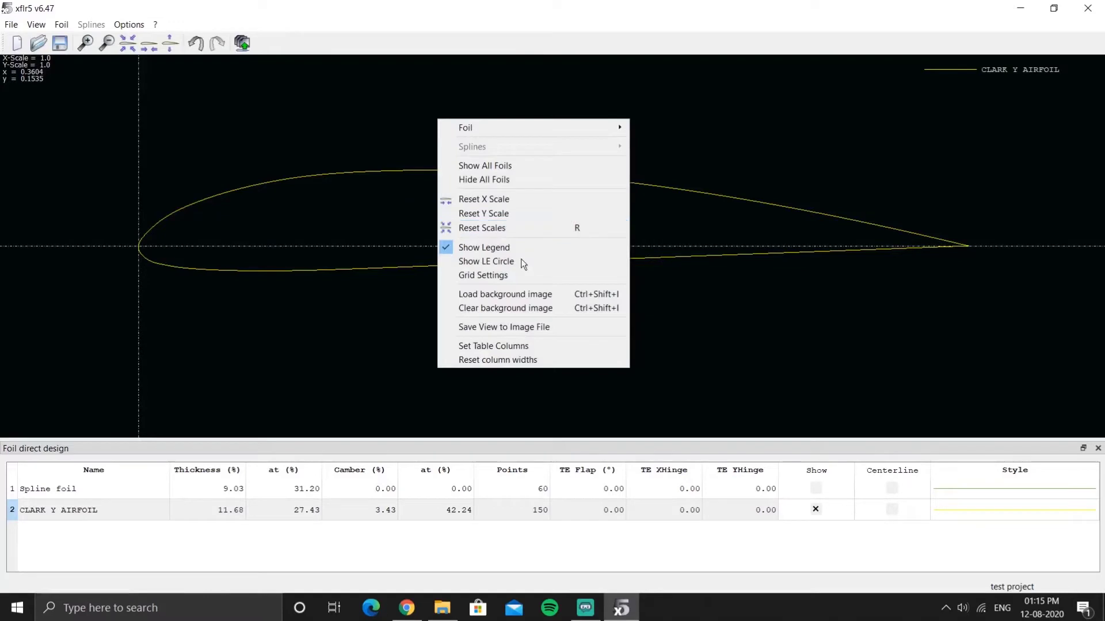
mouse_move(606, 122)
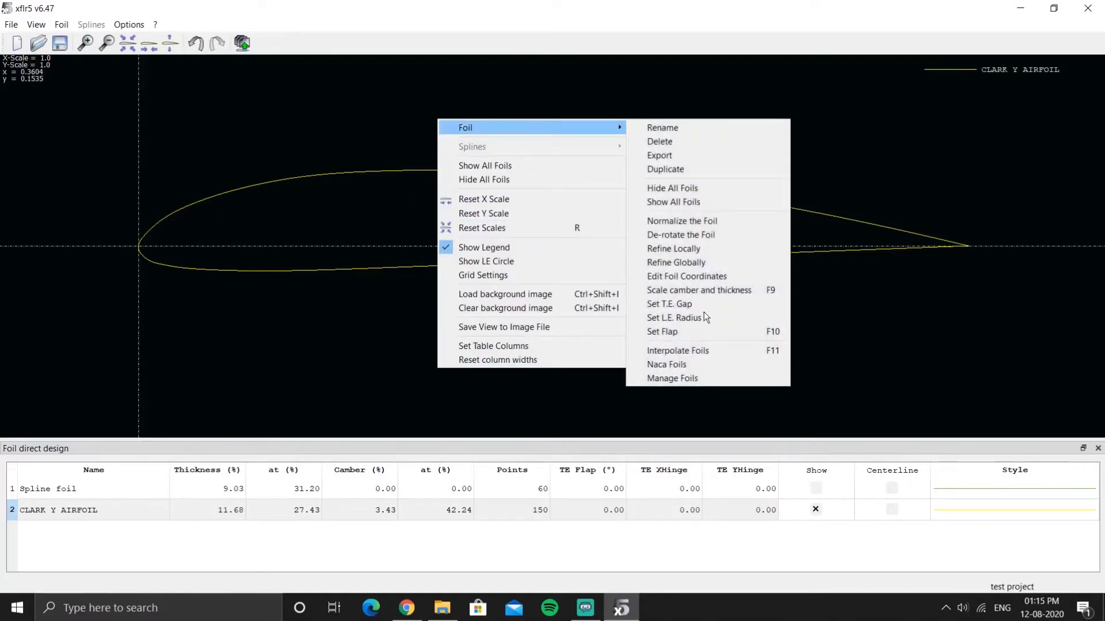
click(703, 364)
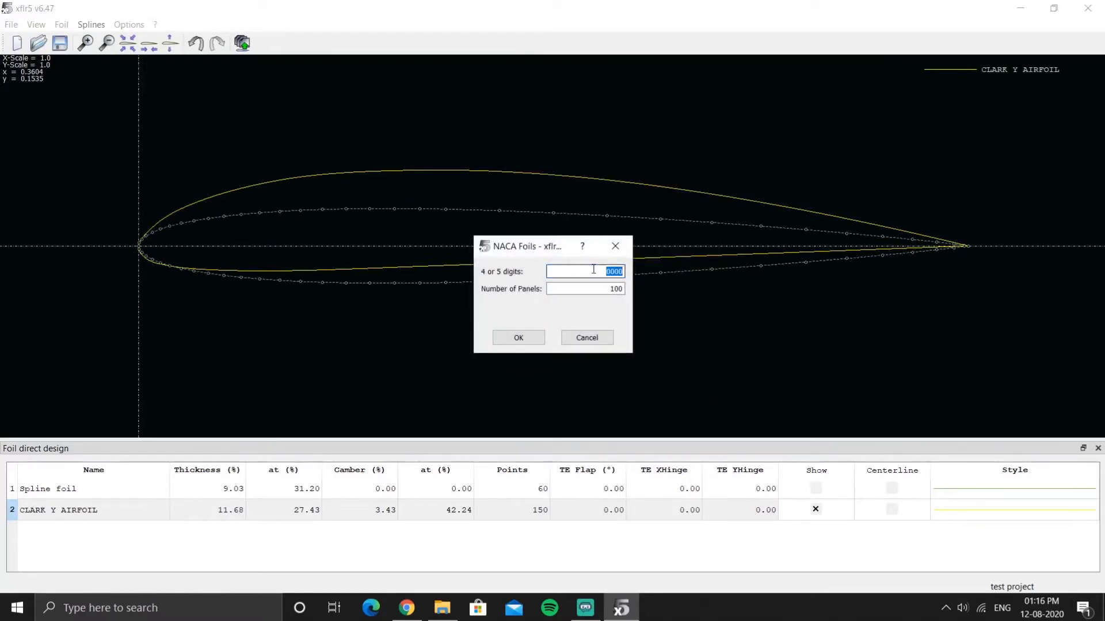
text(00)
click(531, 340)
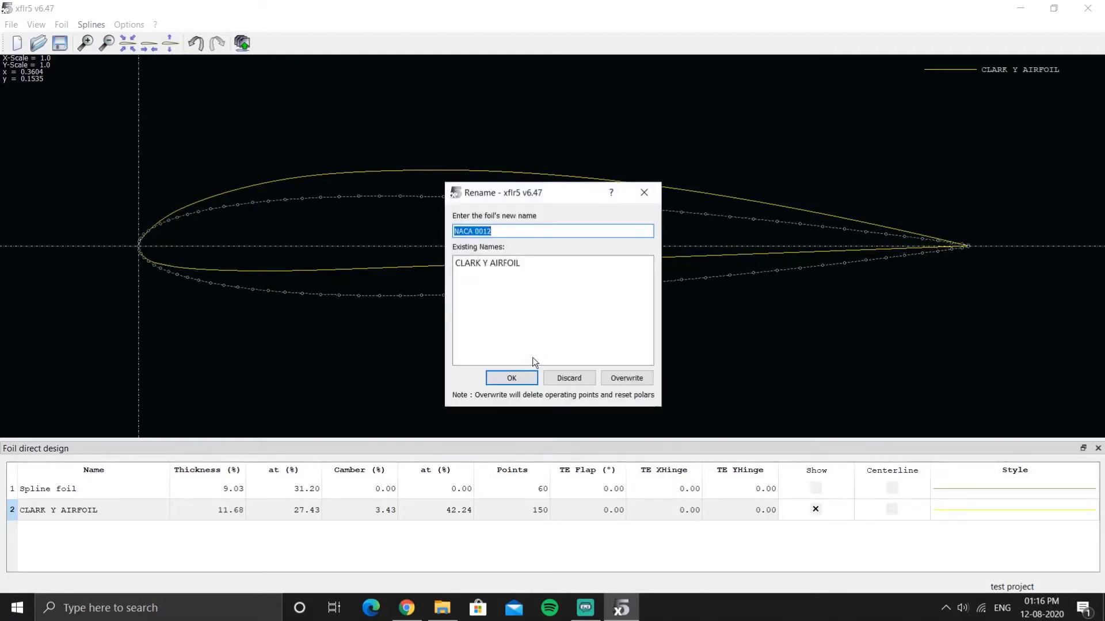
click(525, 382)
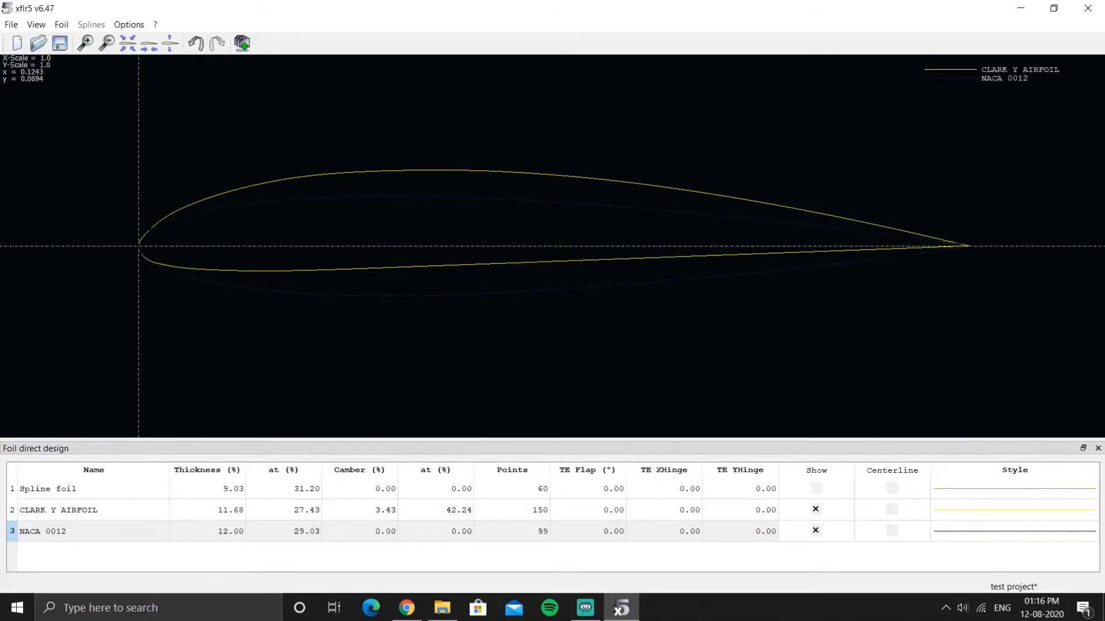
Step: Change the NACA 0012 line colour to full cyan (#10ffff) in its line style
right_click(1025, 531)
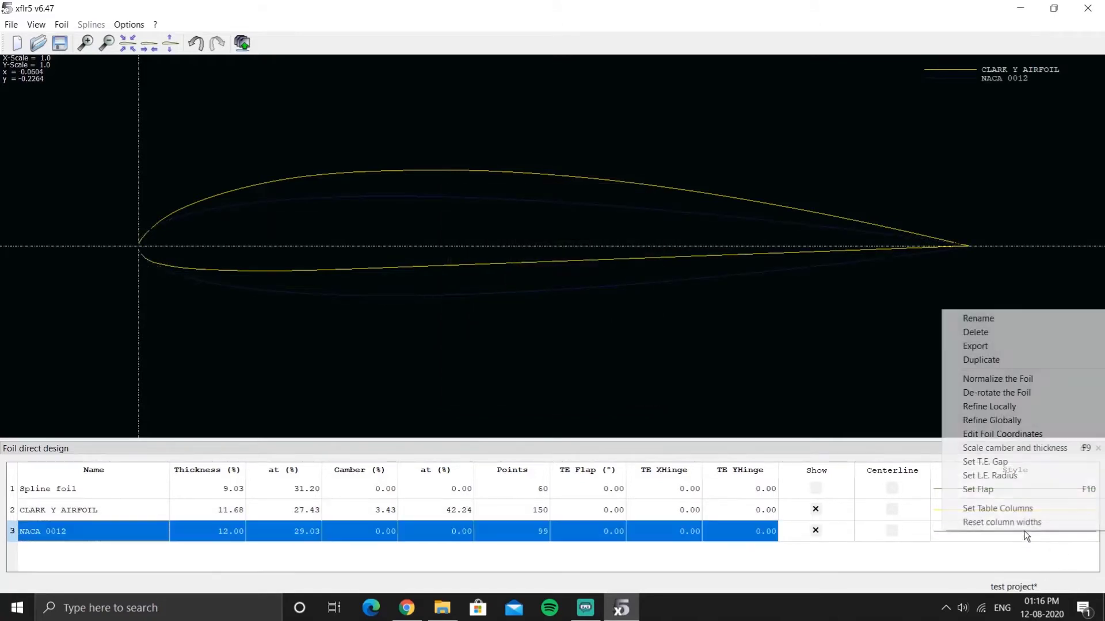
click(864, 417)
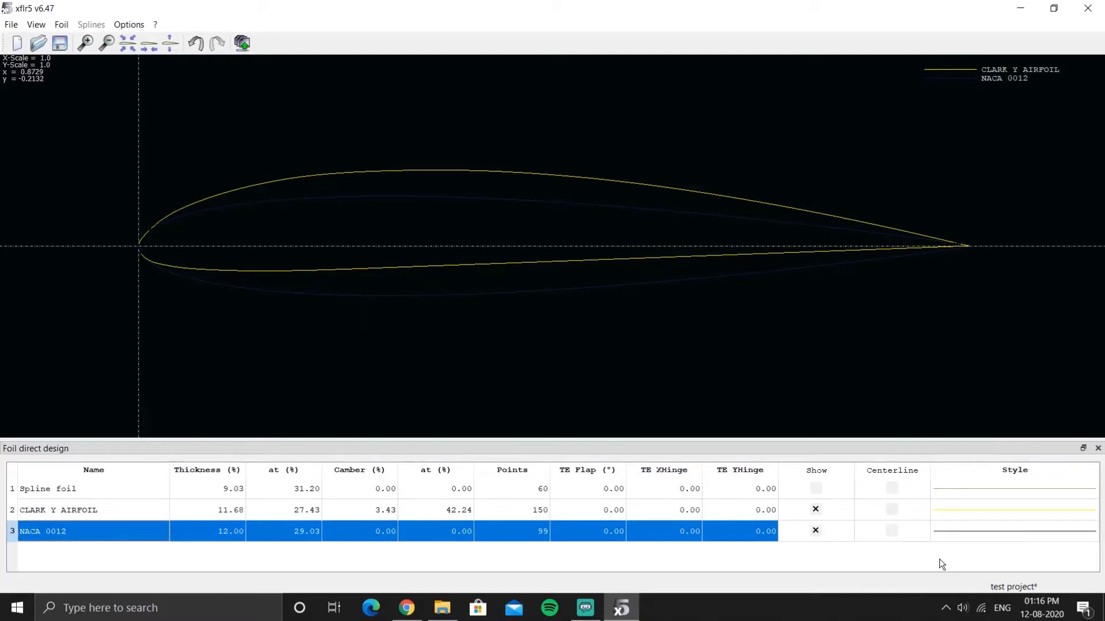
click(957, 531)
click(600, 326)
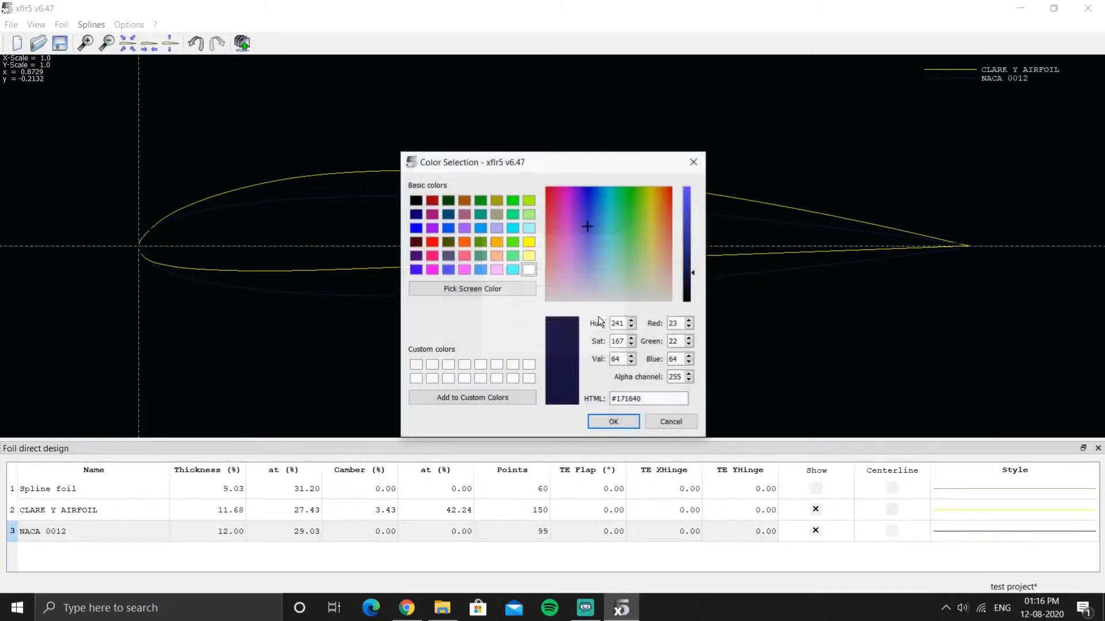
click(609, 195)
click(686, 189)
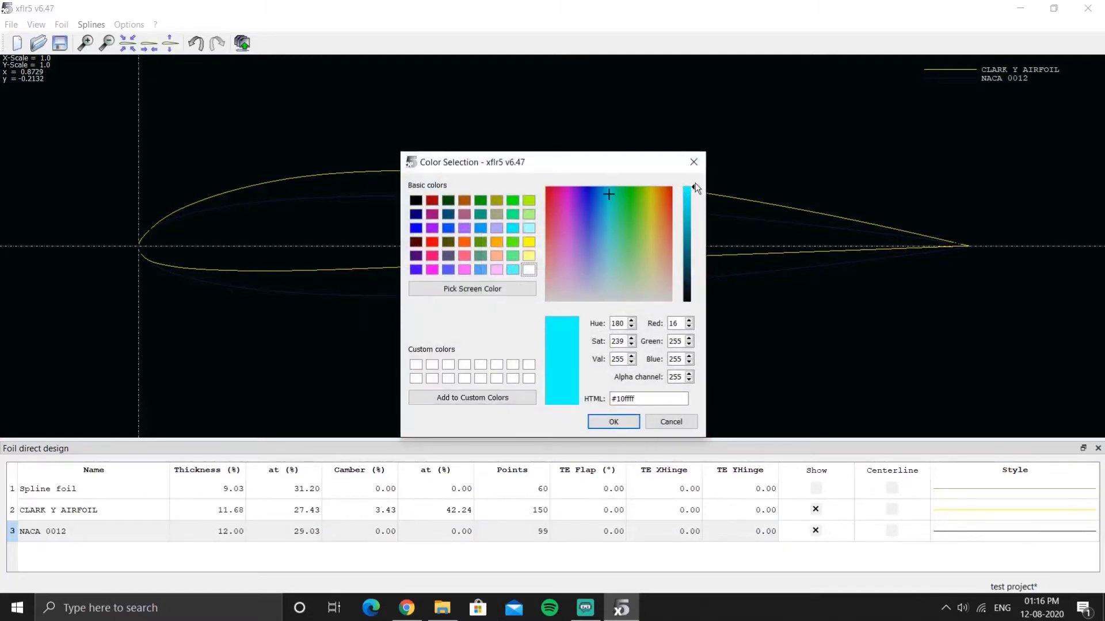
click(603, 425)
click(528, 343)
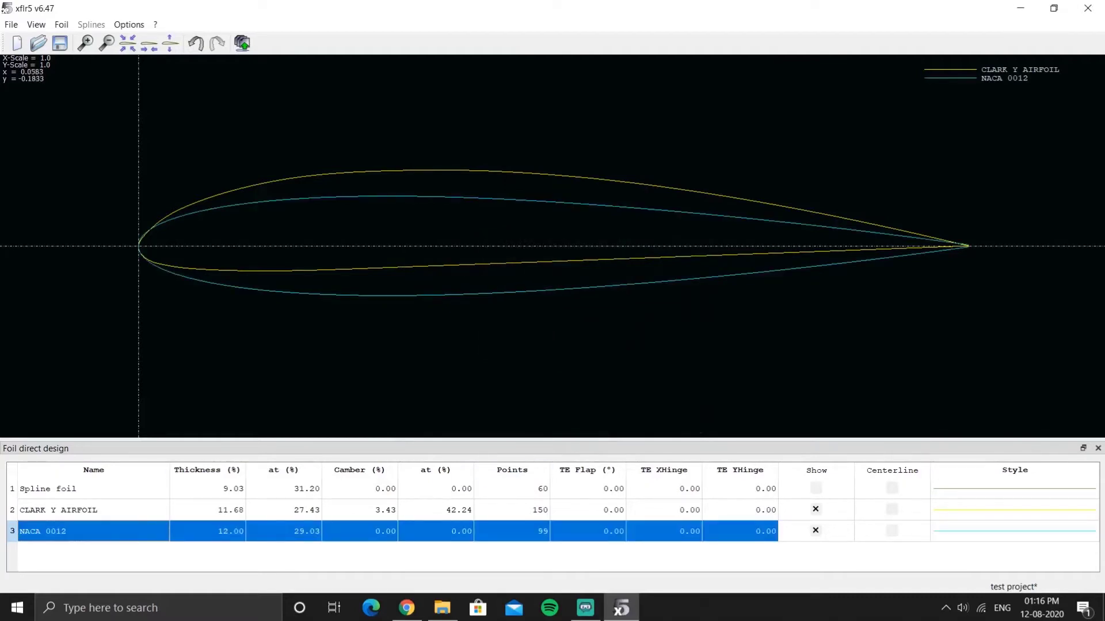
right_click(387, 534)
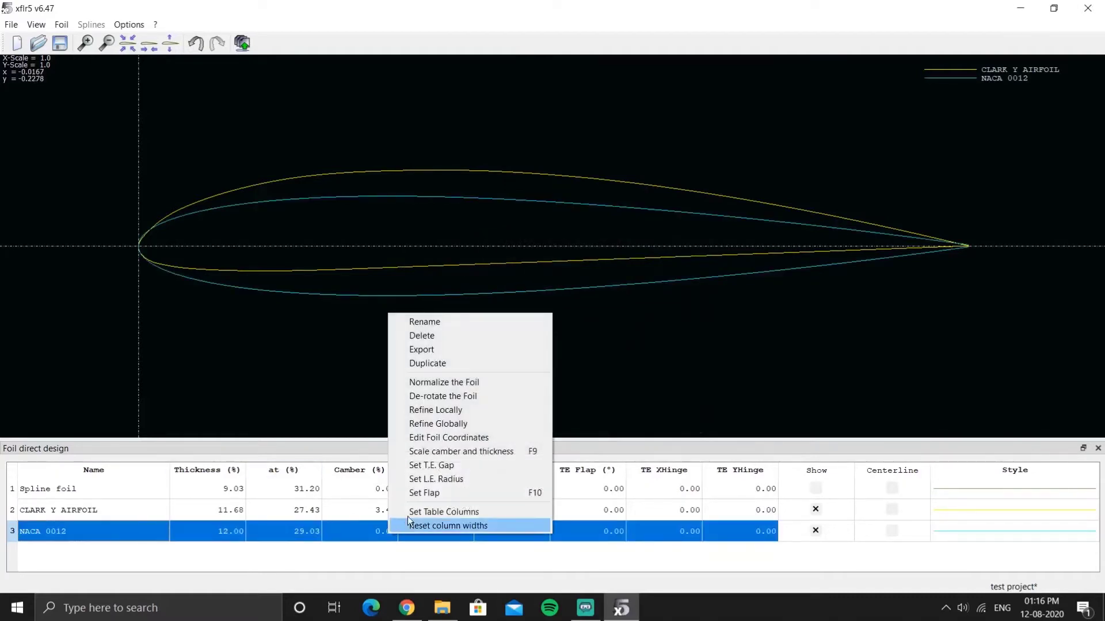
Step: Set the NACA 0012 trailing-edge gap to zero and overwrite the foil
click(459, 467)
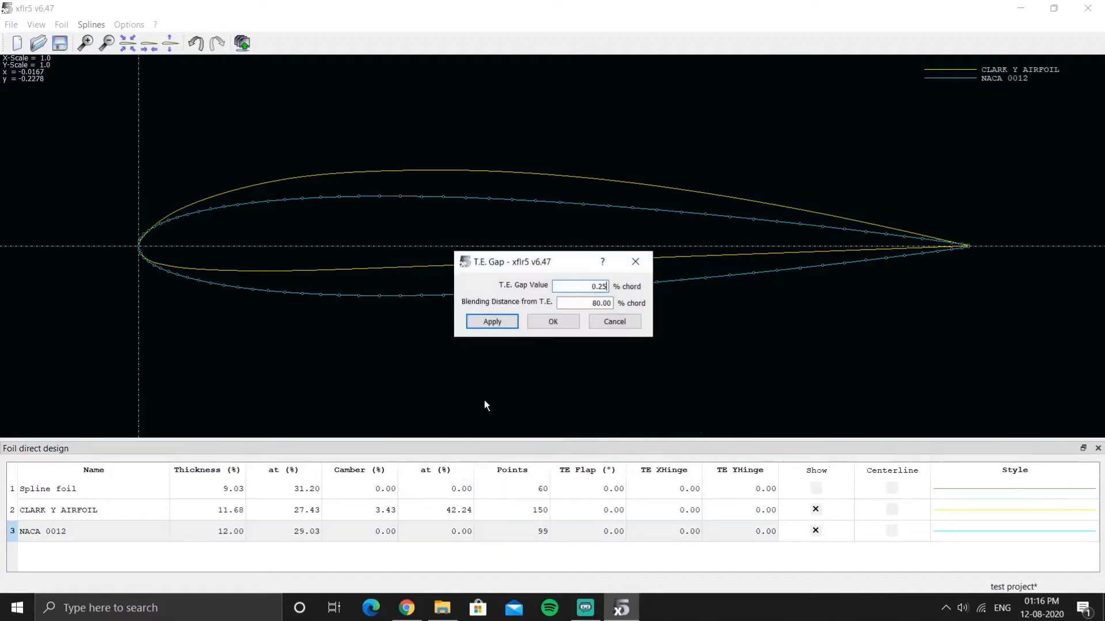
key(BackSpace)
key(BackSpace)
click(505, 323)
click(538, 323)
click(635, 377)
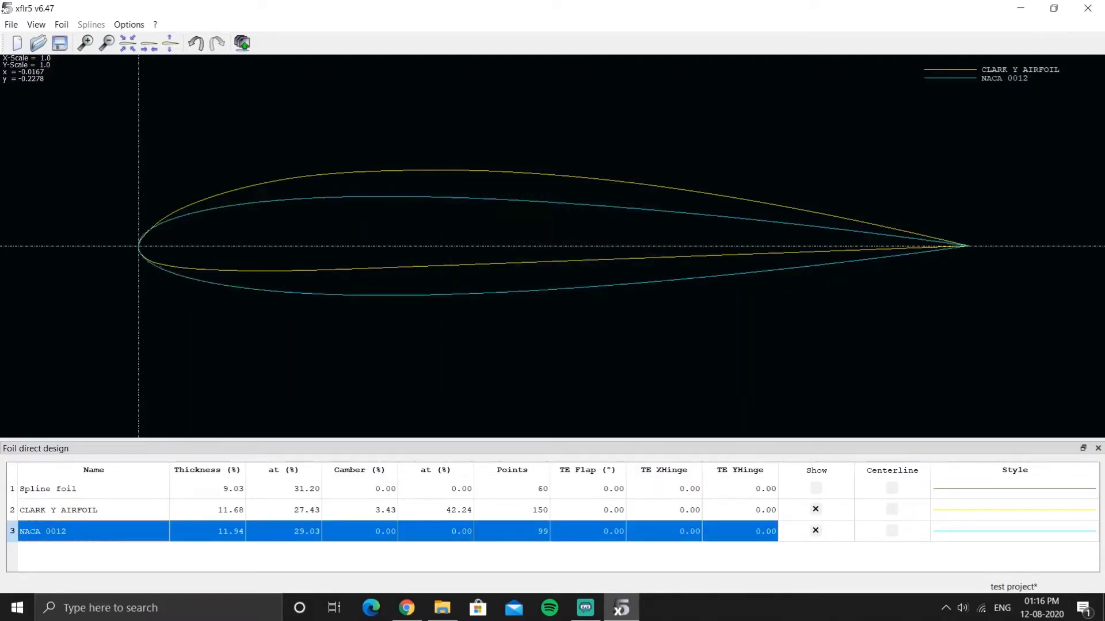
Step: Reapply the zero trailing-edge gap, keep the NACA 0012 name and overwrite the existing foil
right_click(486, 530)
click(552, 462)
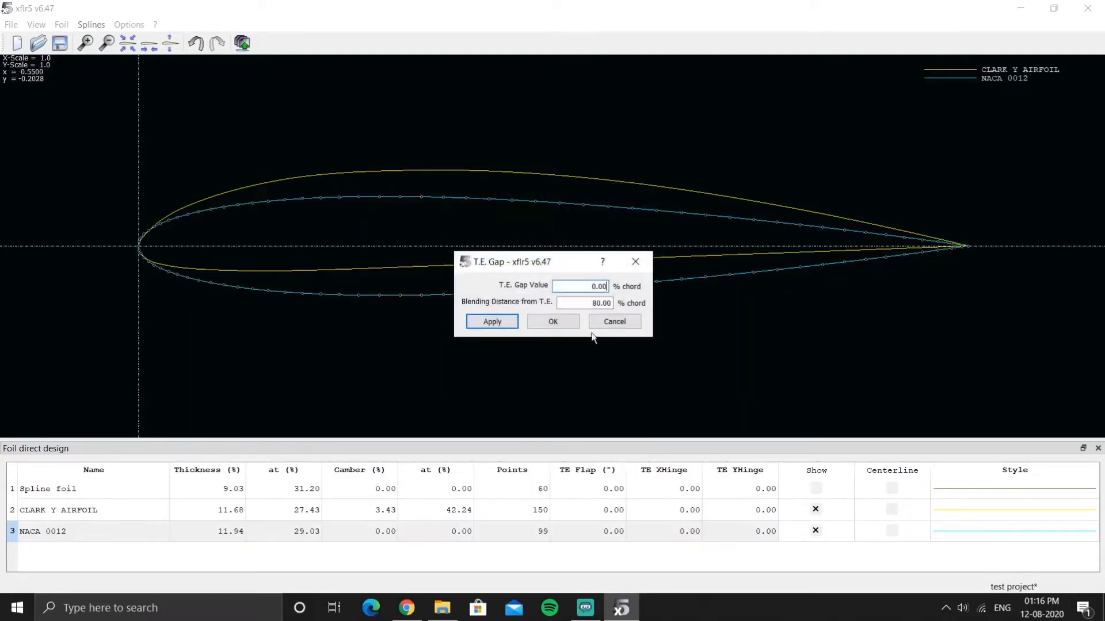
click(564, 319)
click(534, 380)
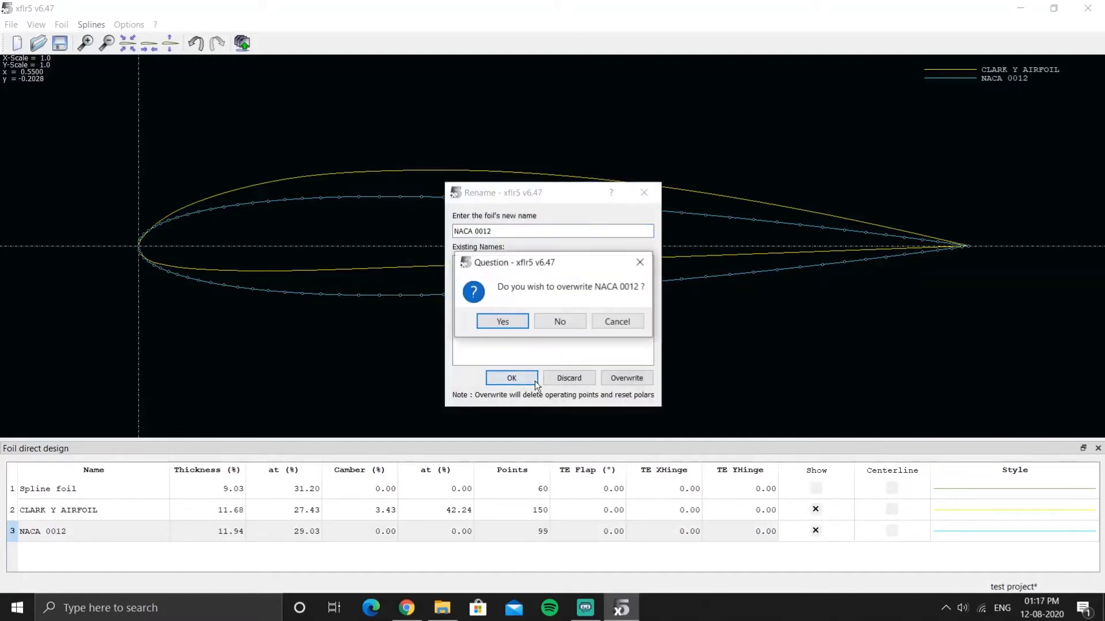
click(519, 325)
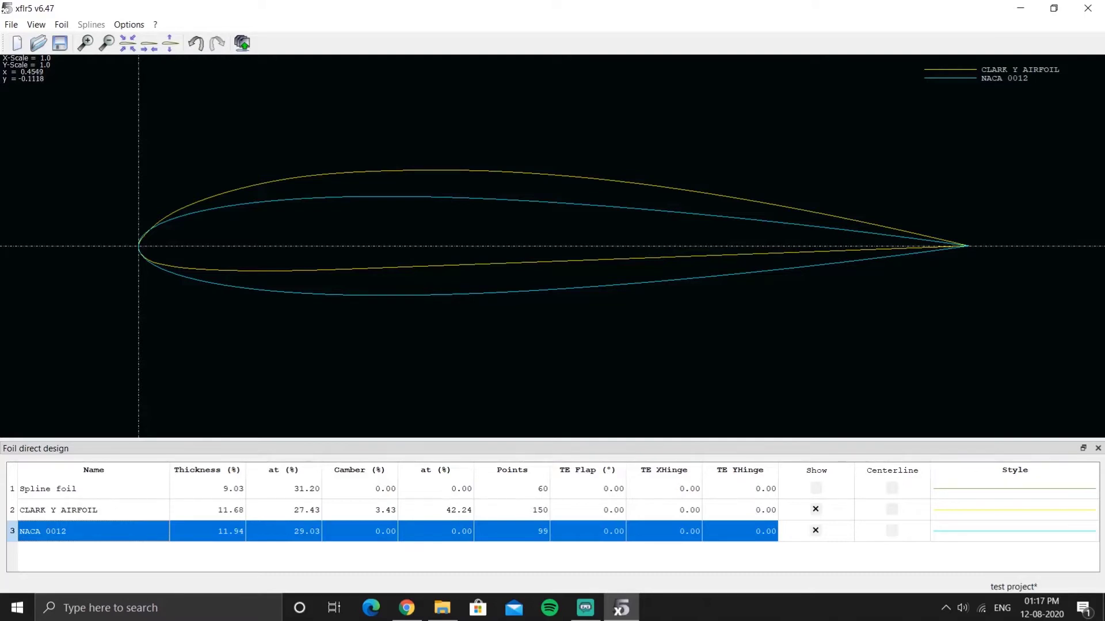
right_click(492, 521)
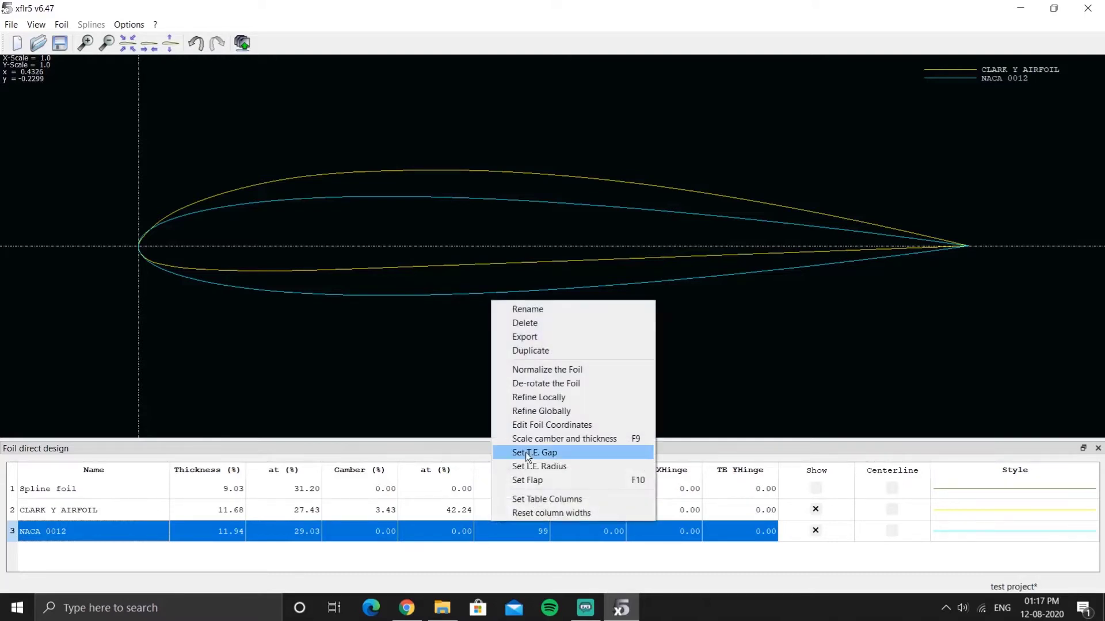
Step: Refine NACA 0012 globally to 150 panels and save it over the original NACA 0012
click(547, 413)
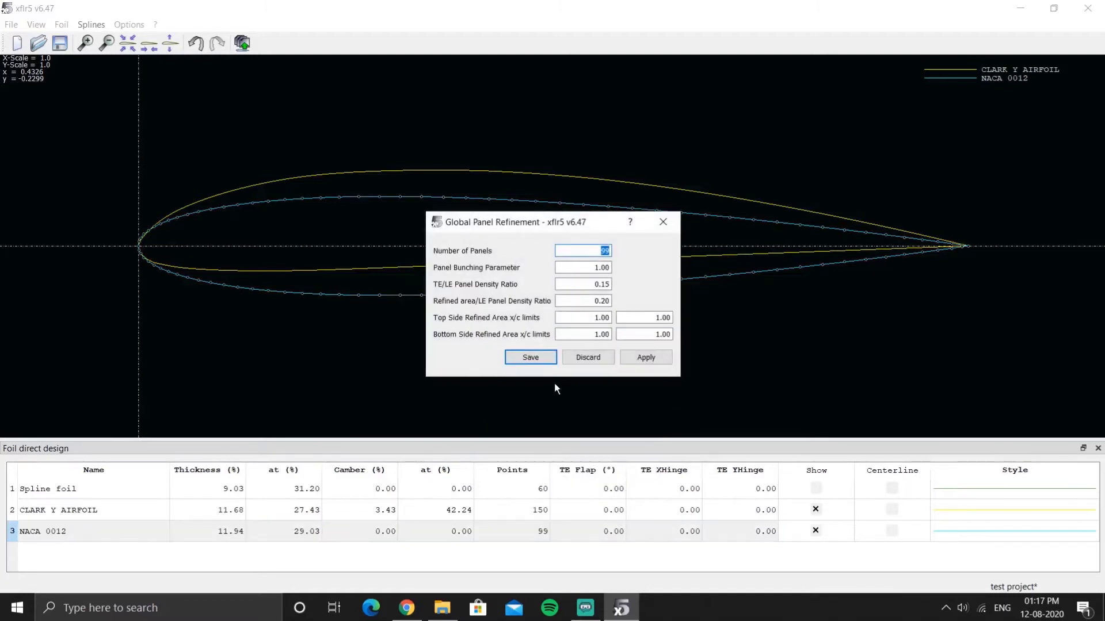
text(150)
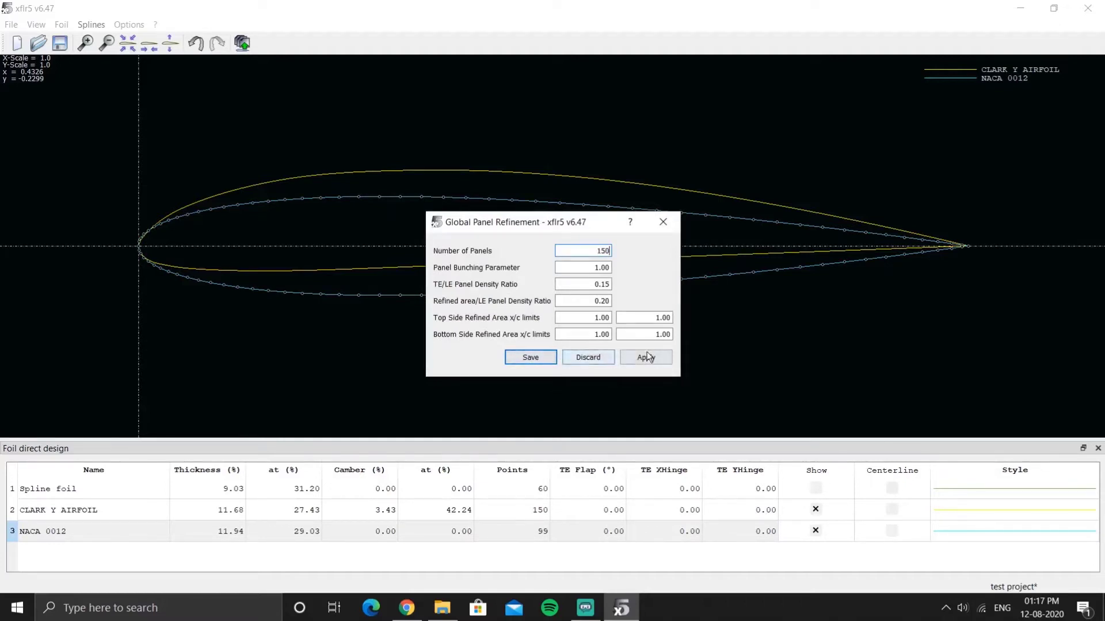
click(537, 363)
click(606, 381)
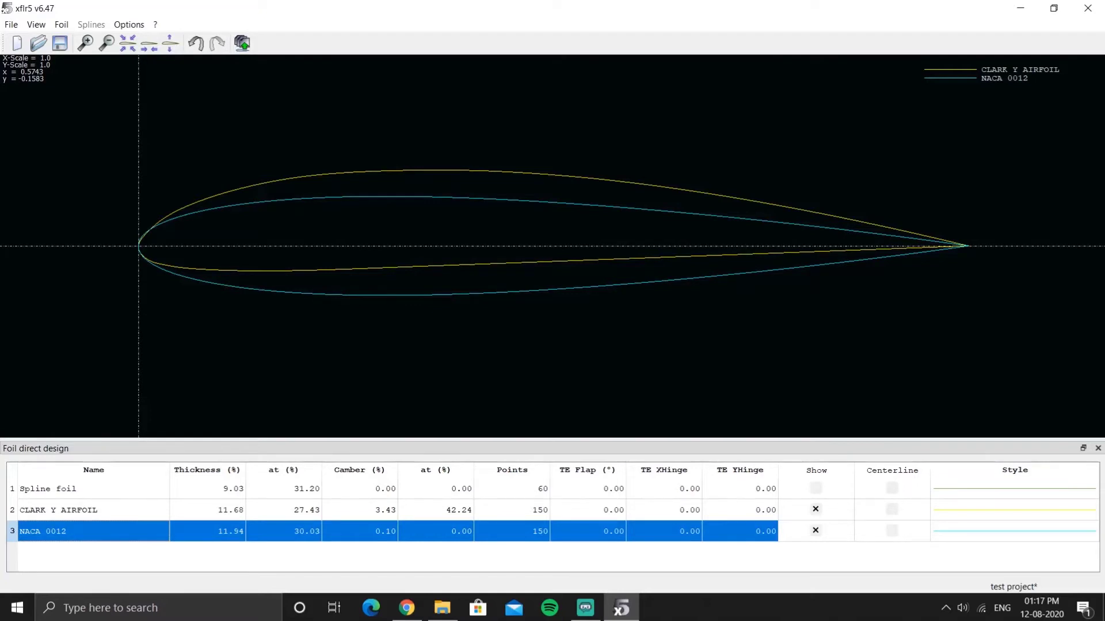
Step: Delete NACA 0012 with its polars and switch to XFoil Direct Analysis
right_click(478, 531)
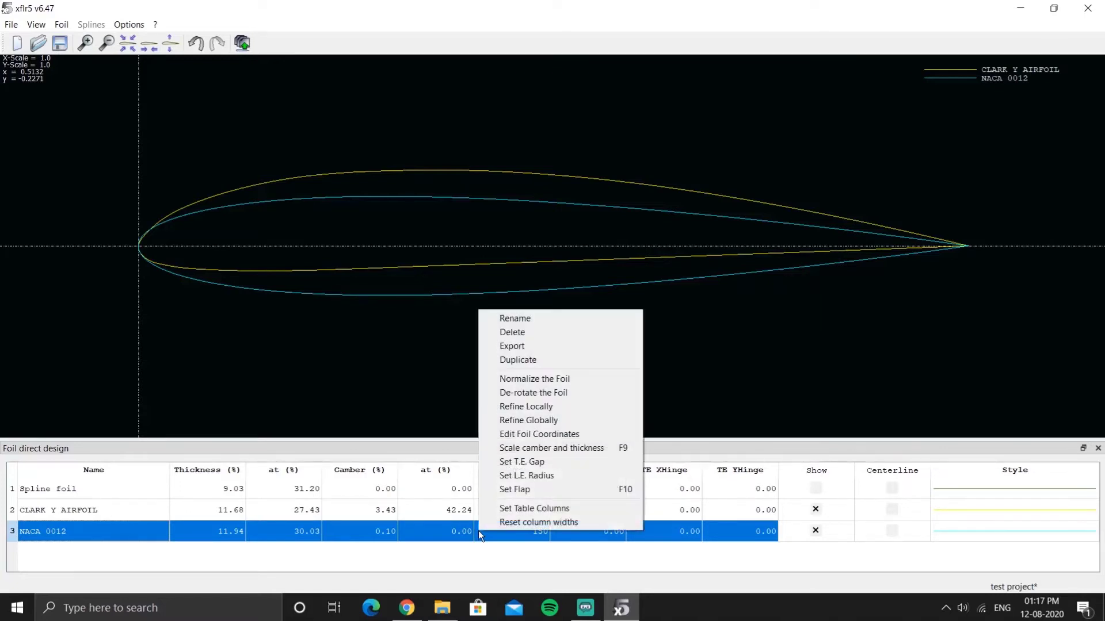
click(526, 333)
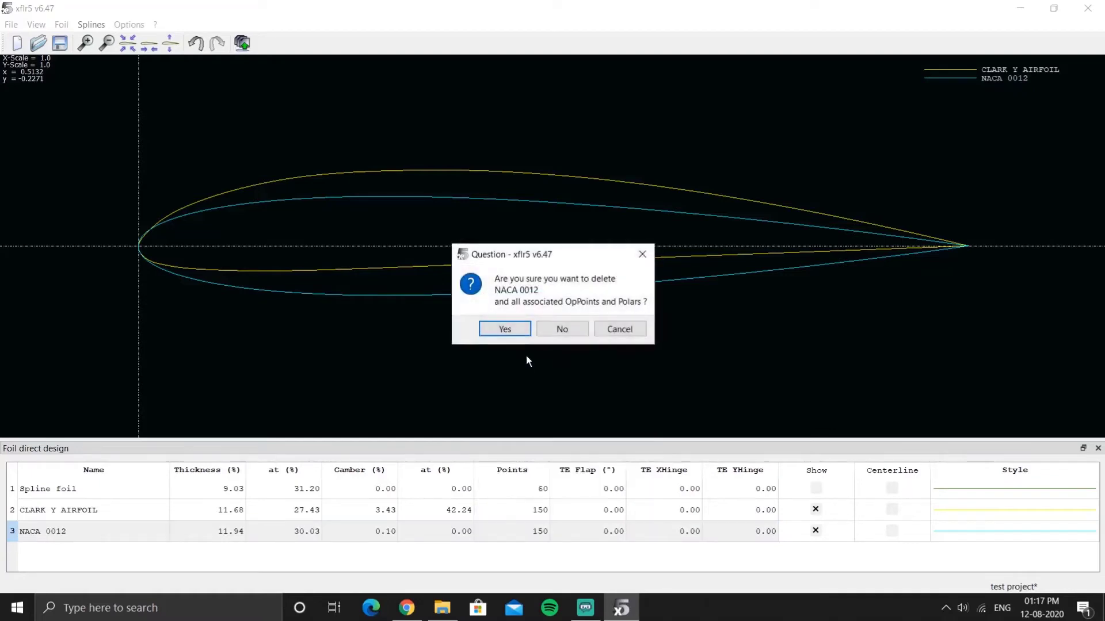
click(503, 328)
click(11, 24)
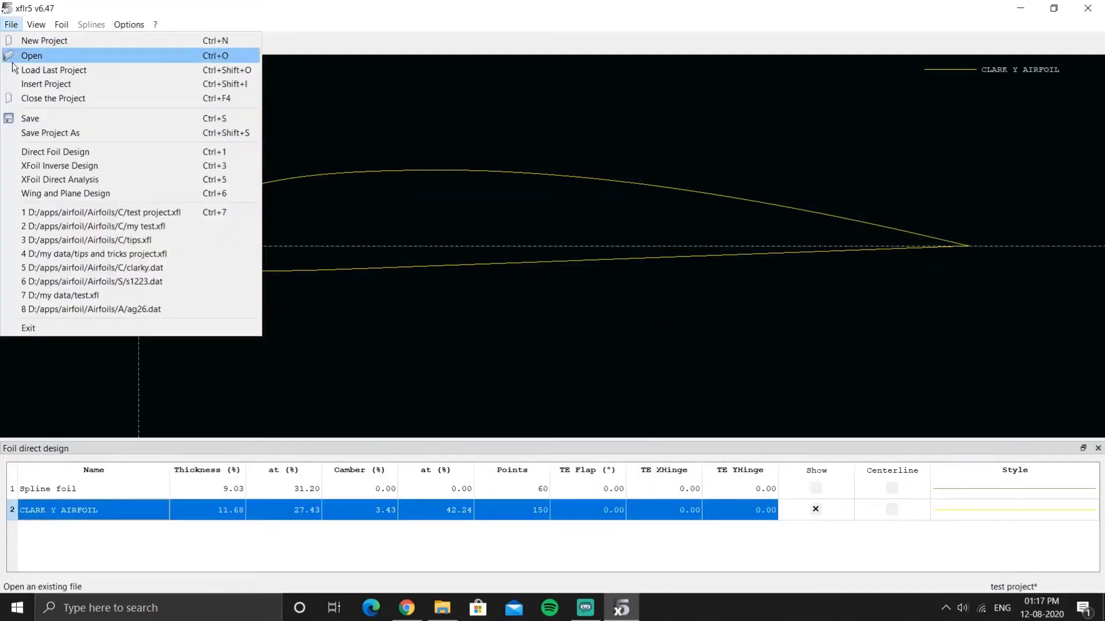
click(43, 180)
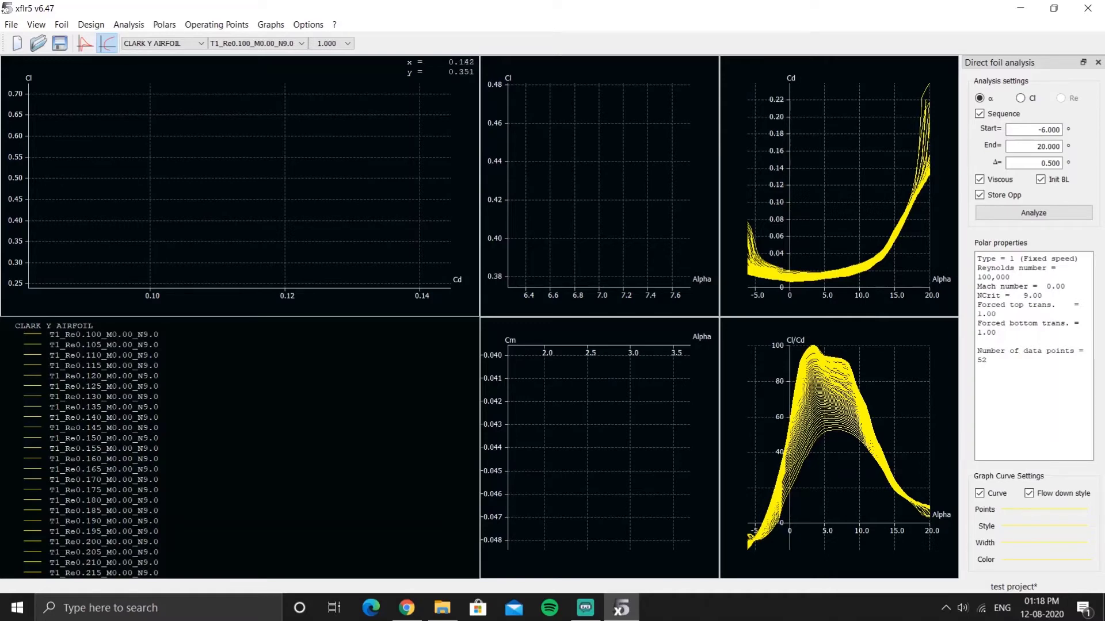
Step: Reset the Cl–Cd, Cl–Alpha and Cm–Alpha graph scales with R so all Clark Y polars fit
key(r)
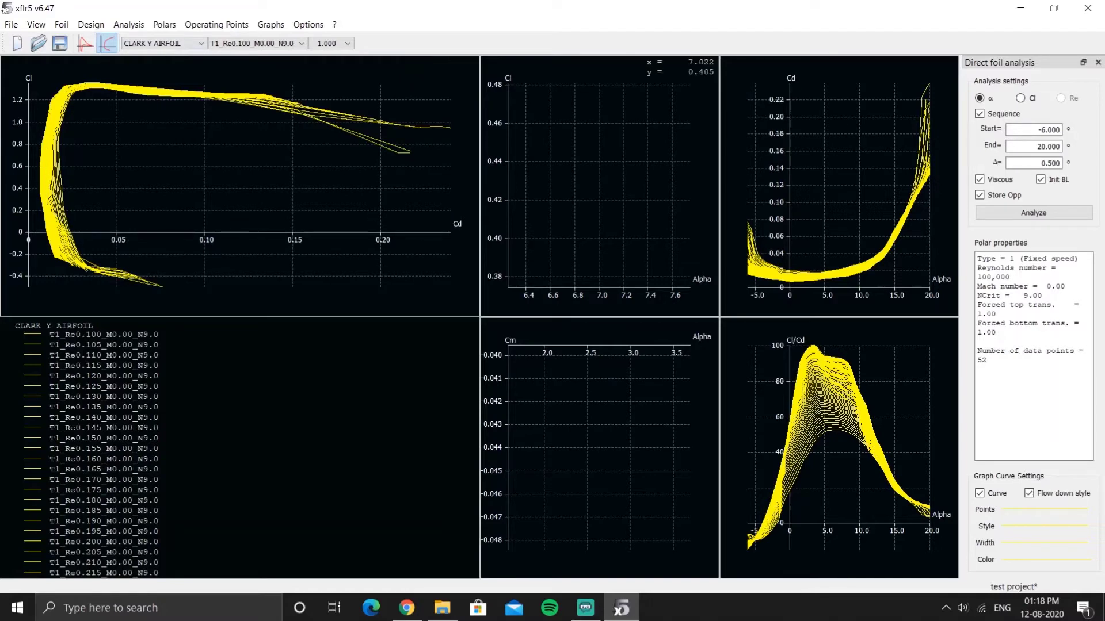
double_click(605, 228)
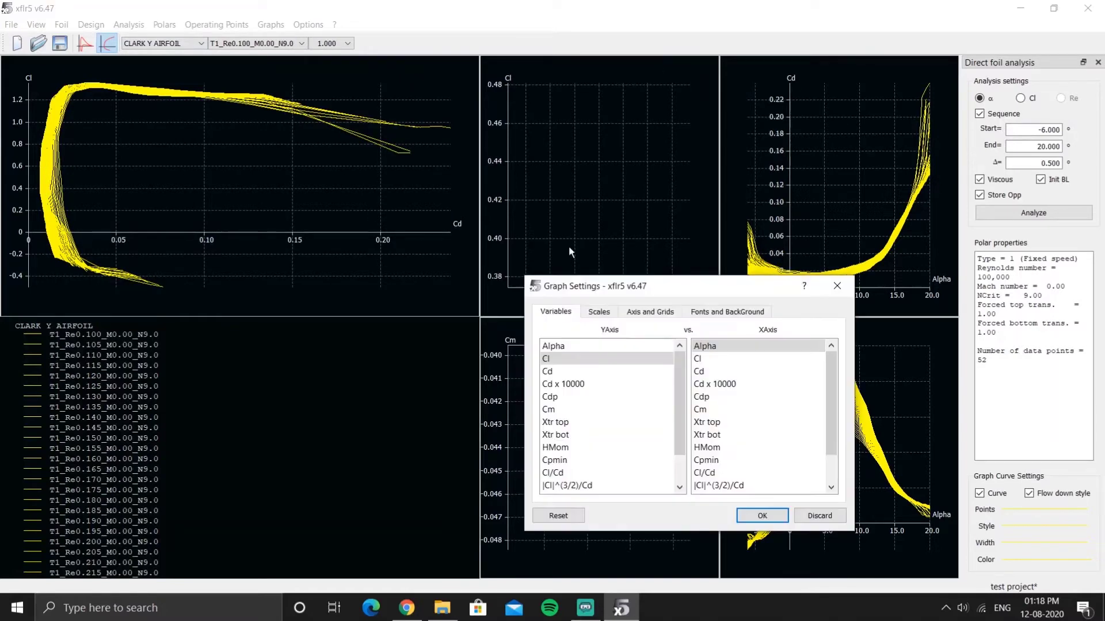
key(Escape)
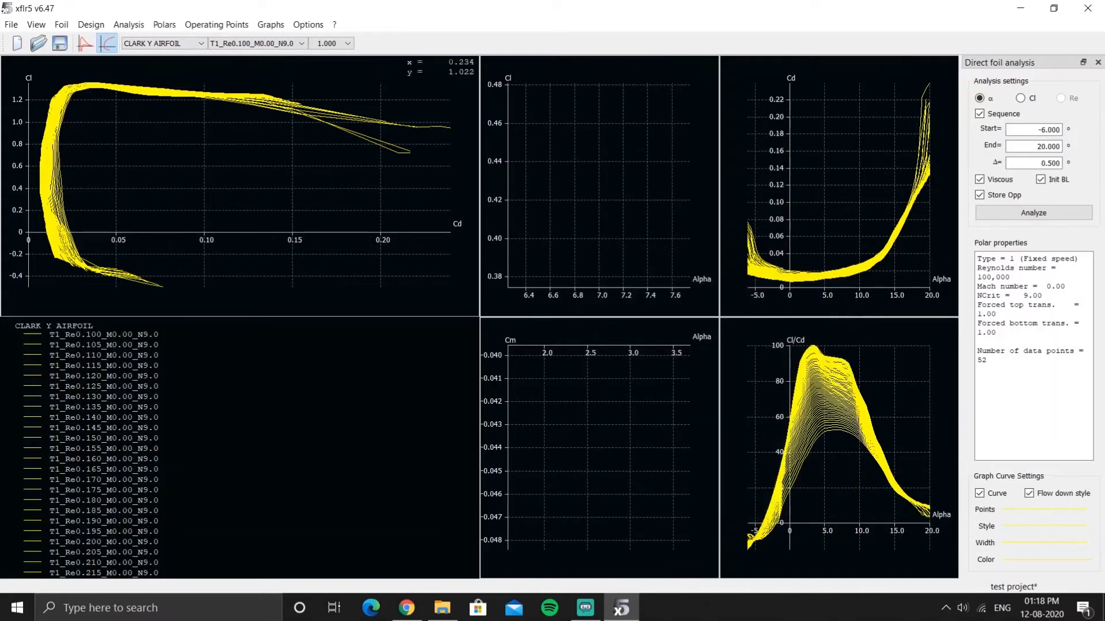
key(r)
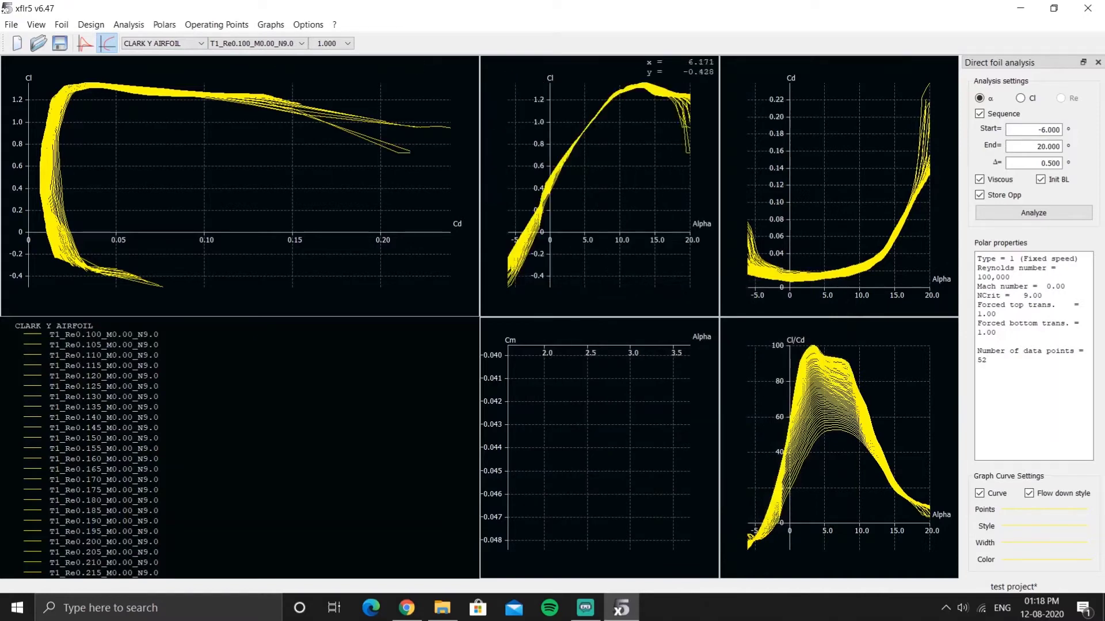
key(r)
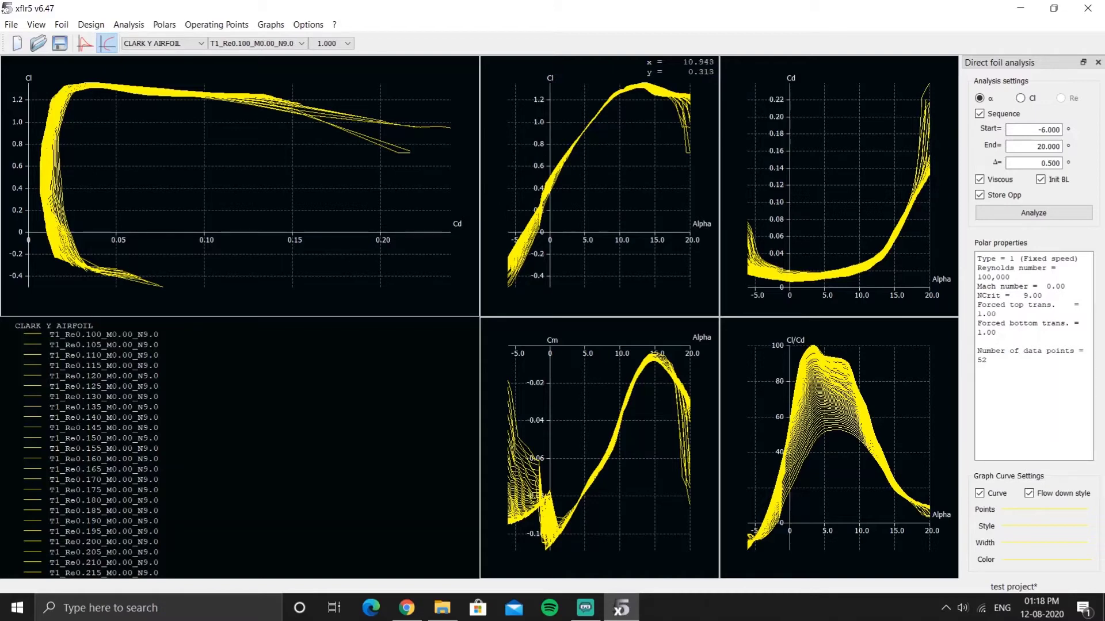
double_click(604, 192)
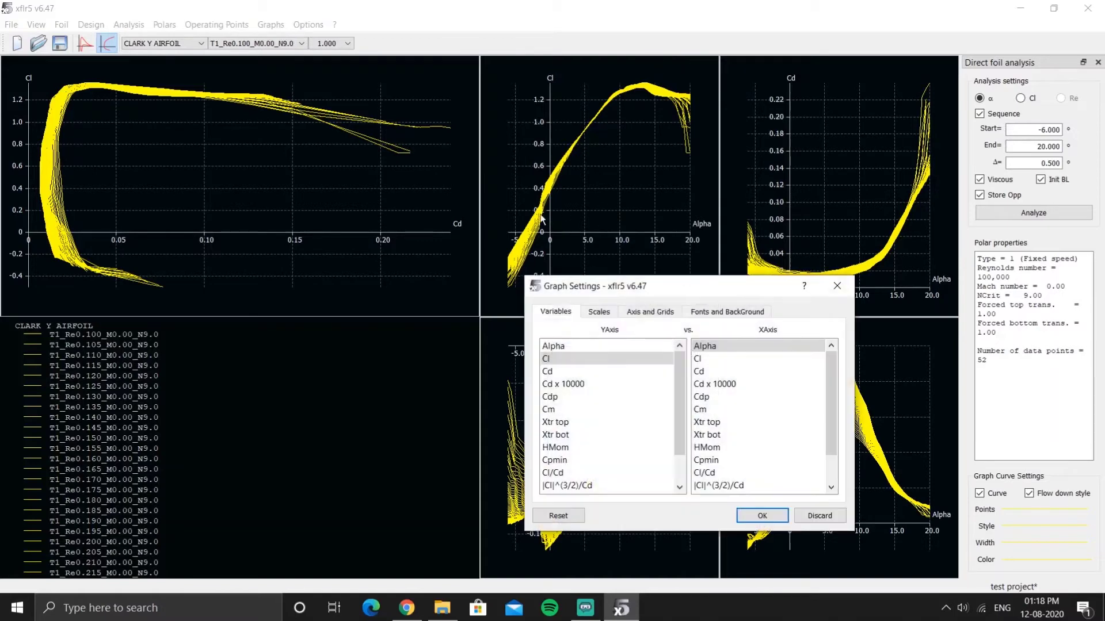
drag(713, 290, 390, 146)
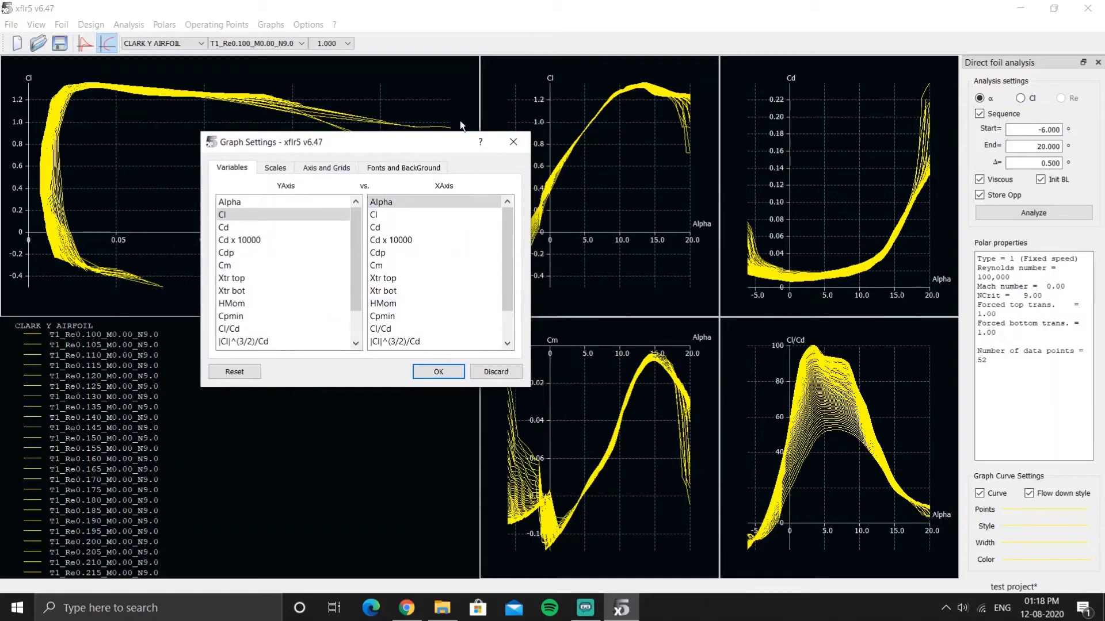
click(514, 148)
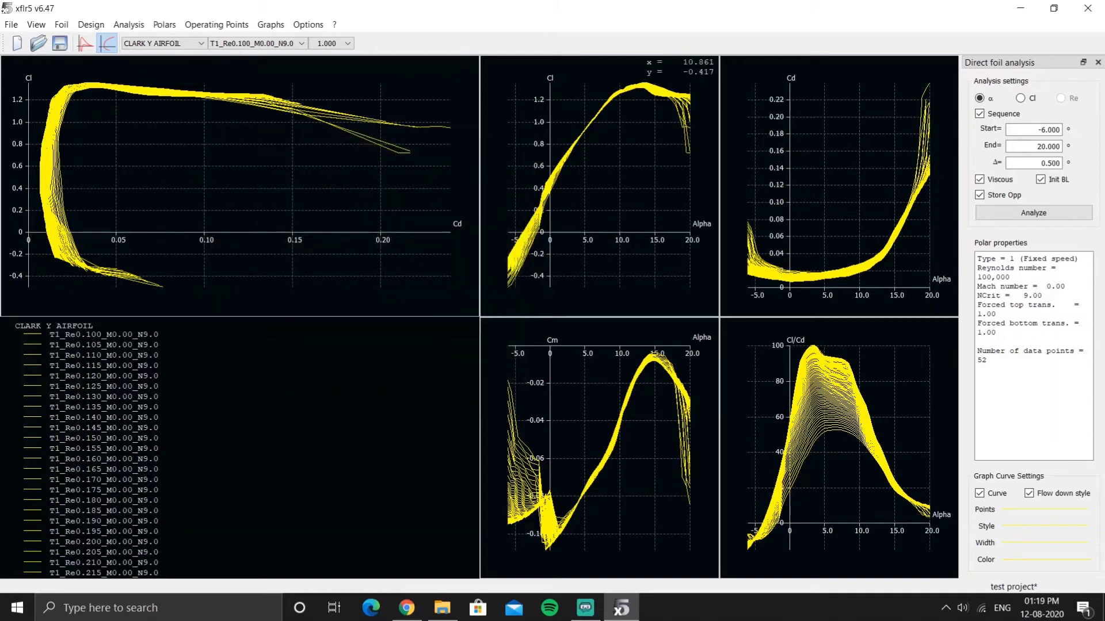
Step: Change the top-middle graph's X variable from Alpha to Re, plotting Cl against Re
right_click(620, 174)
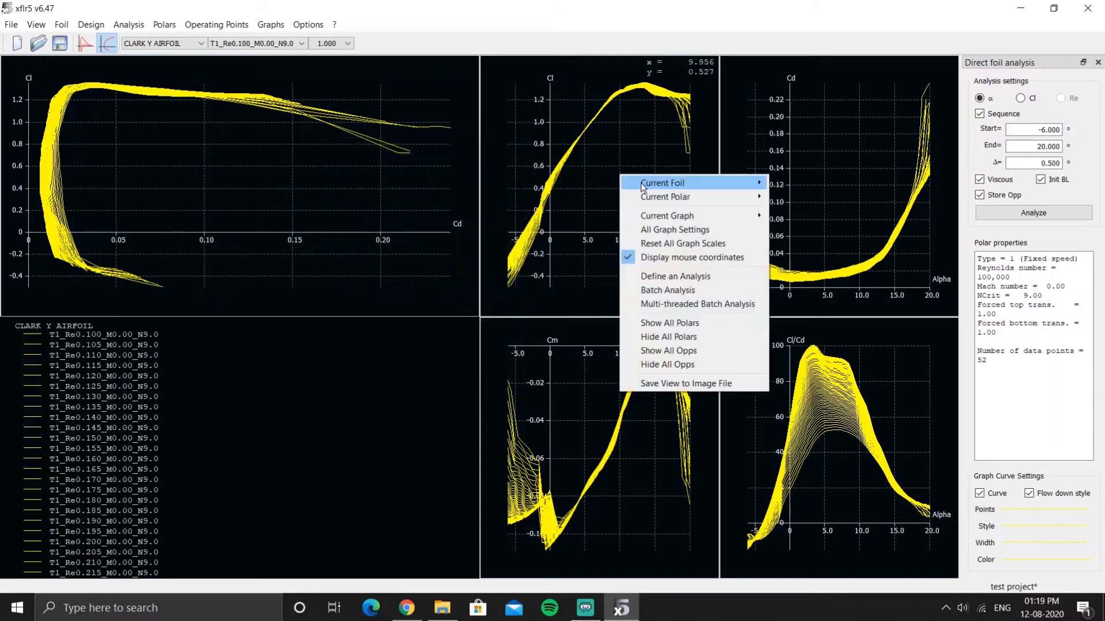
mouse_move(667, 221)
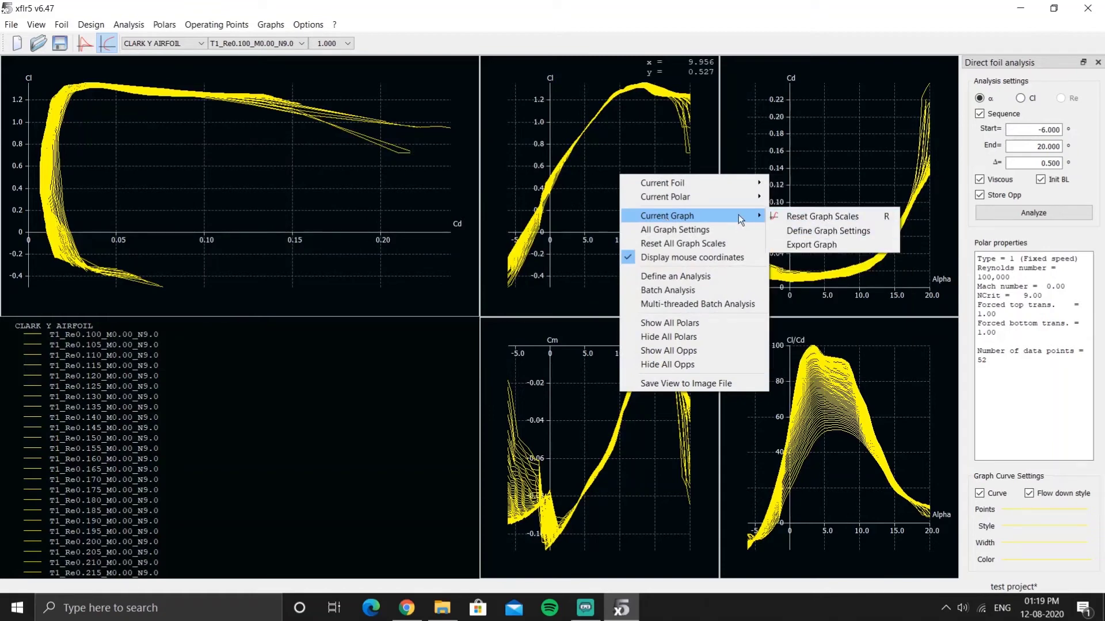
click(804, 234)
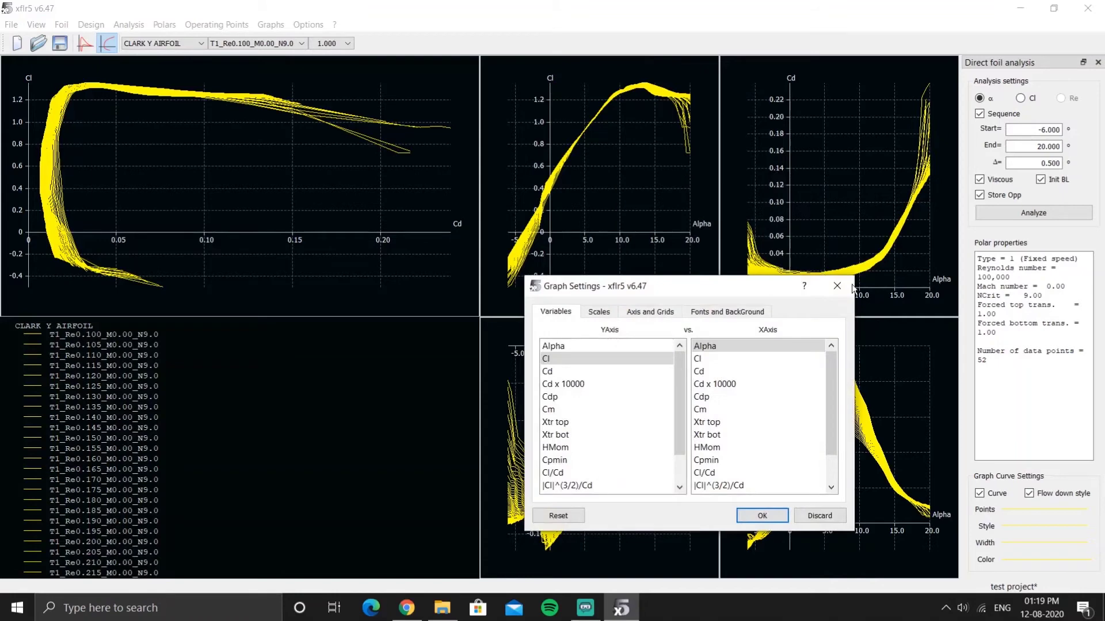
key(Return)
double_click(619, 181)
drag(648, 287, 449, 73)
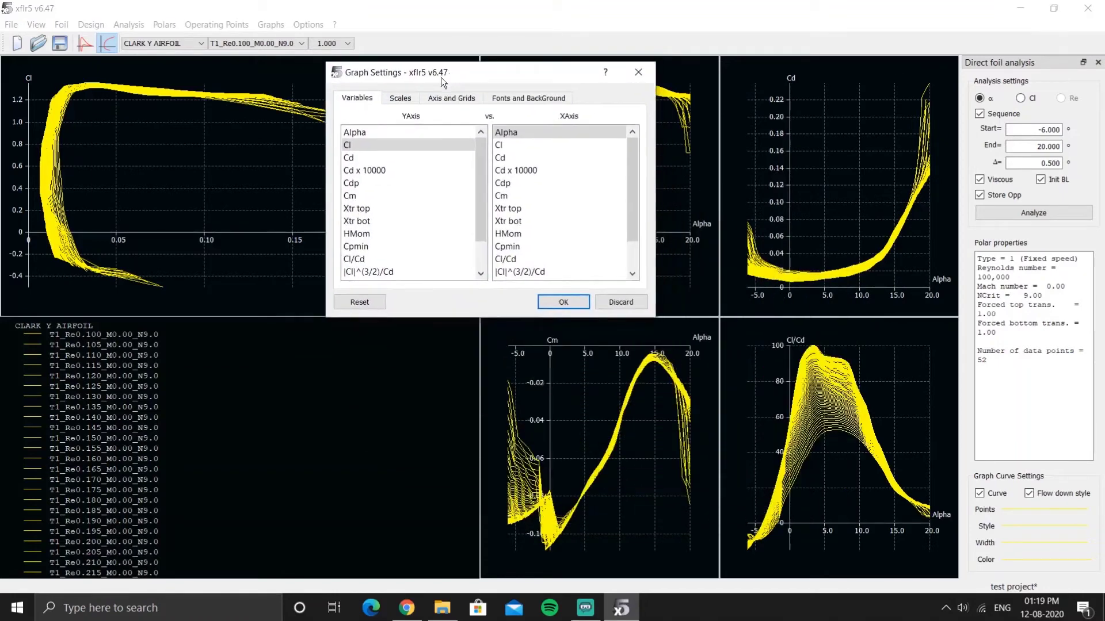
scroll(402, 196, down, 1)
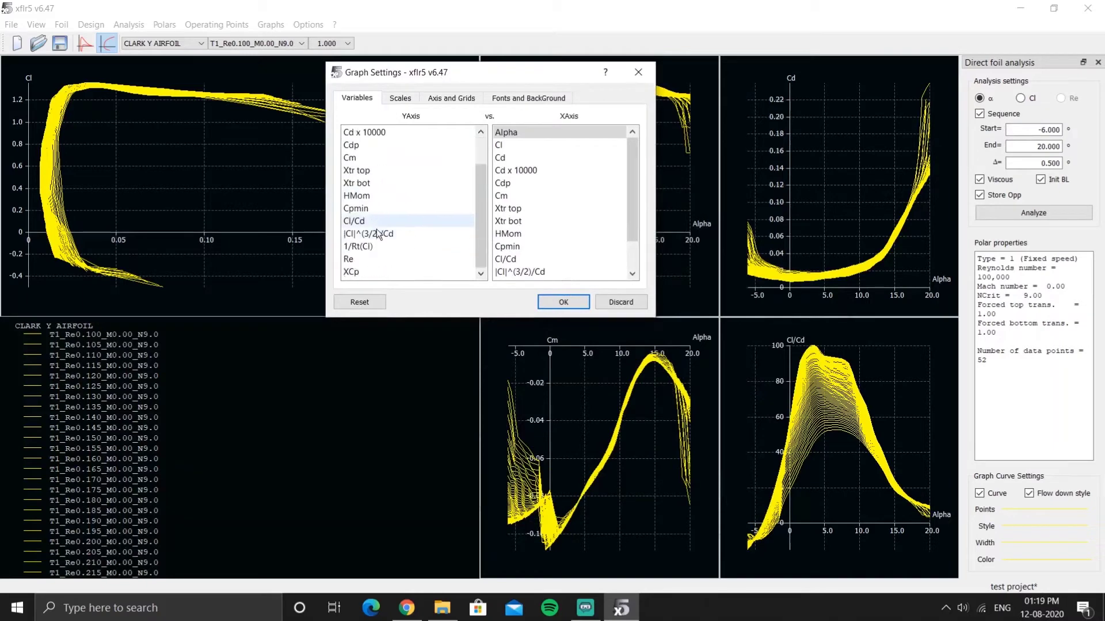
scroll(376, 144, up, 1)
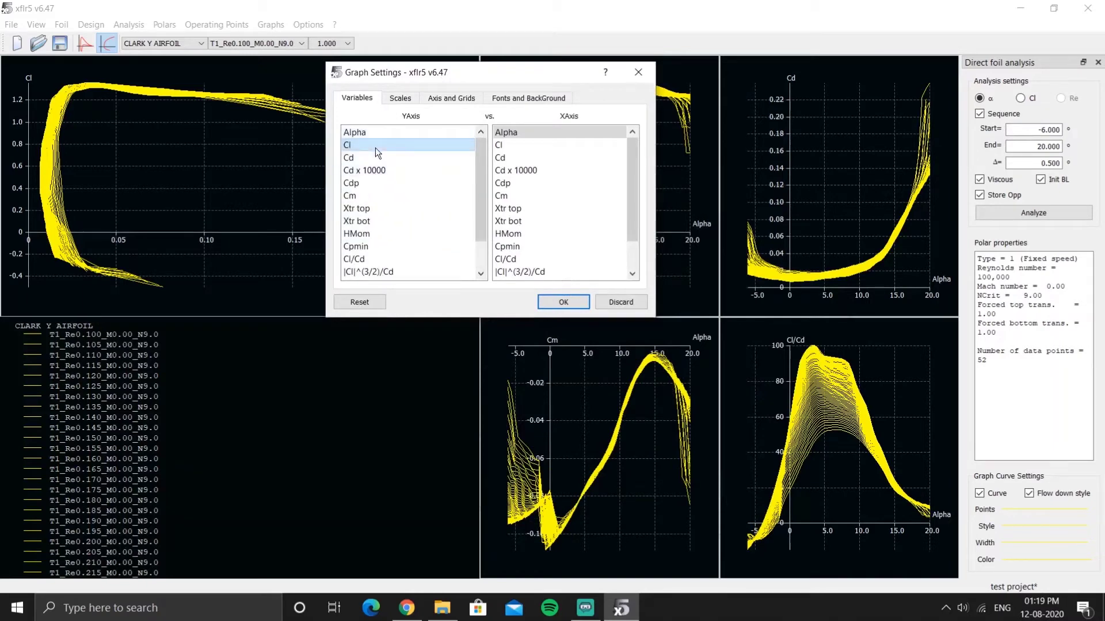
scroll(535, 198, down, 1)
click(538, 261)
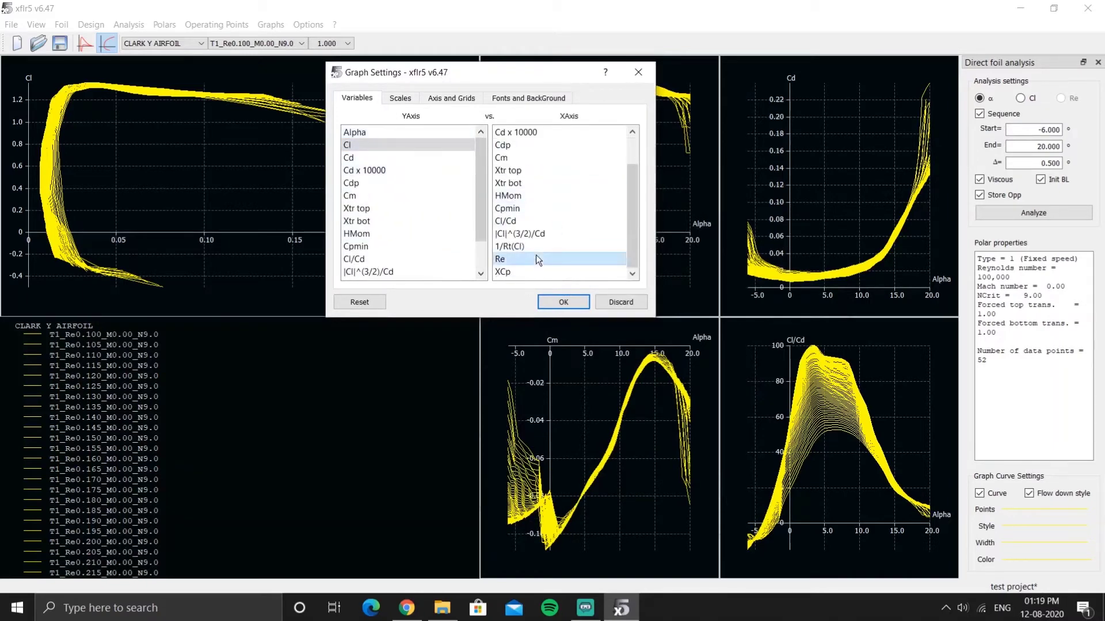
click(562, 302)
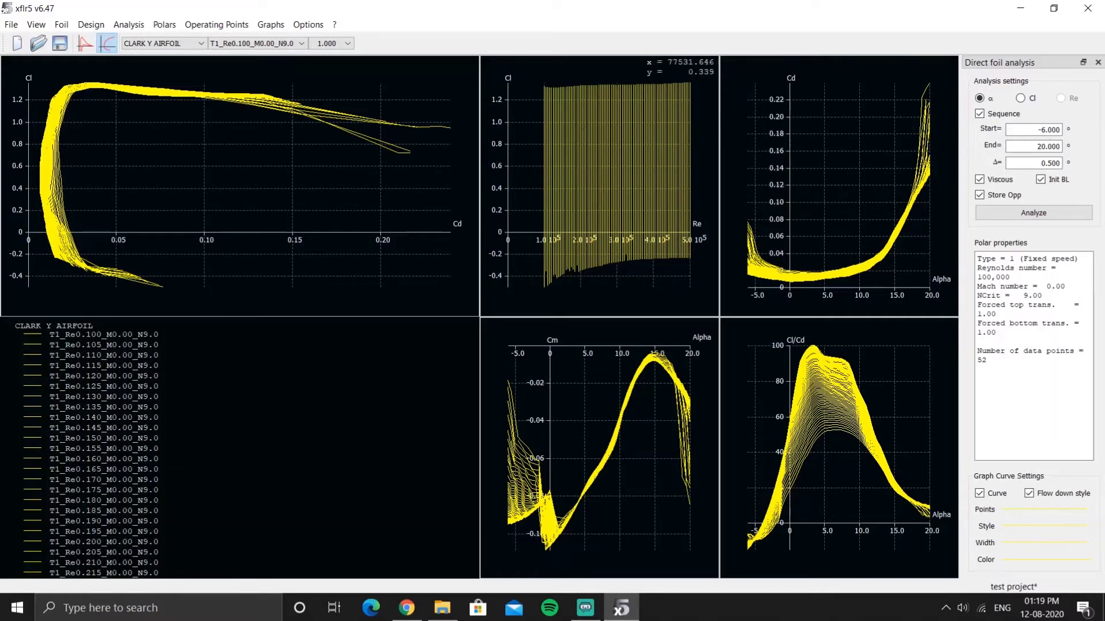
Step: Set that graph's variables to Cd on the Y axis and Alpha on the X axis
right_click(625, 151)
mouse_move(656, 194)
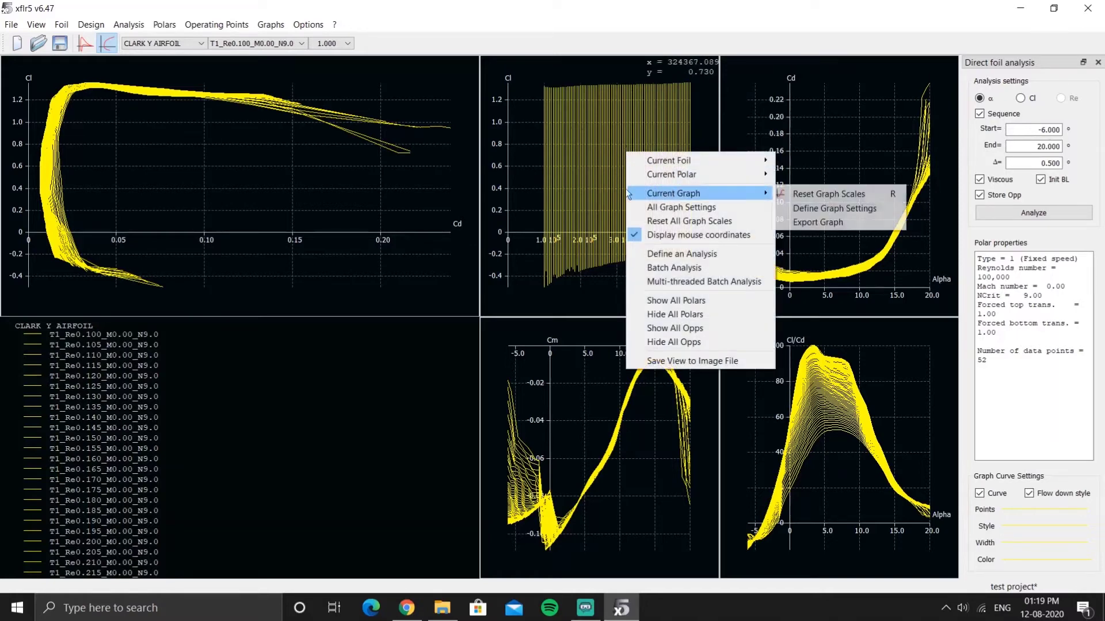
double_click(568, 163)
click(560, 371)
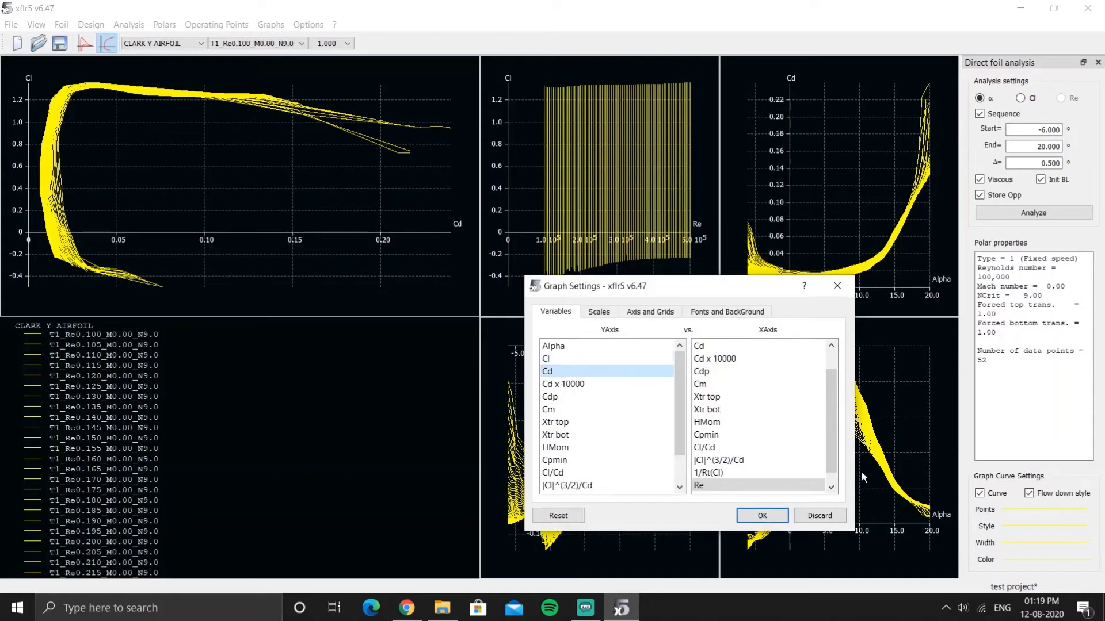
scroll(745, 464, up, 1)
click(748, 346)
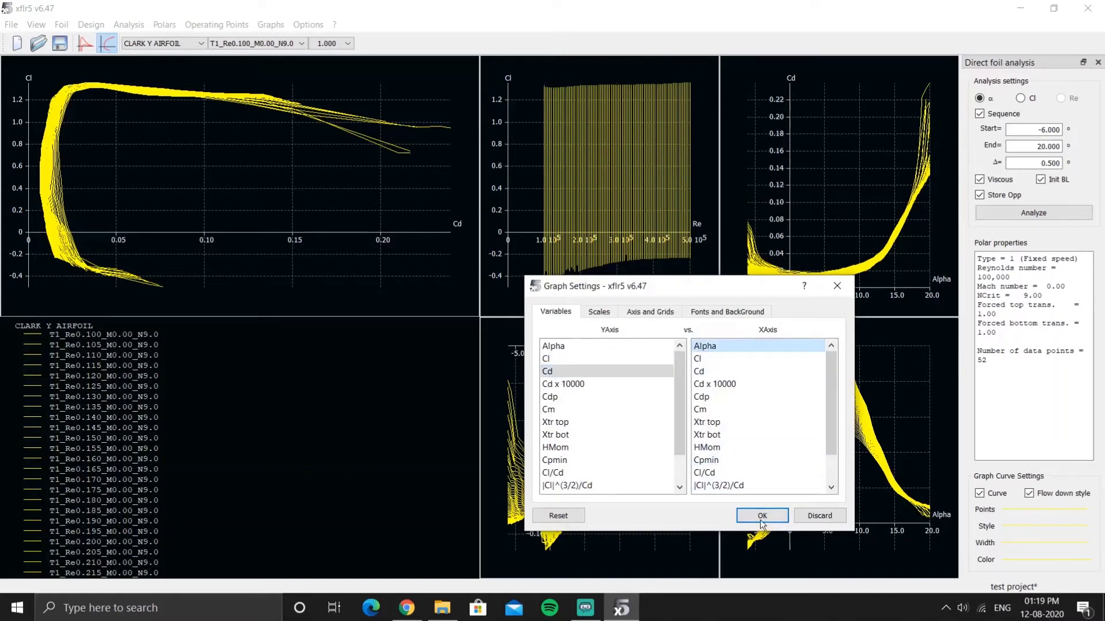
click(762, 516)
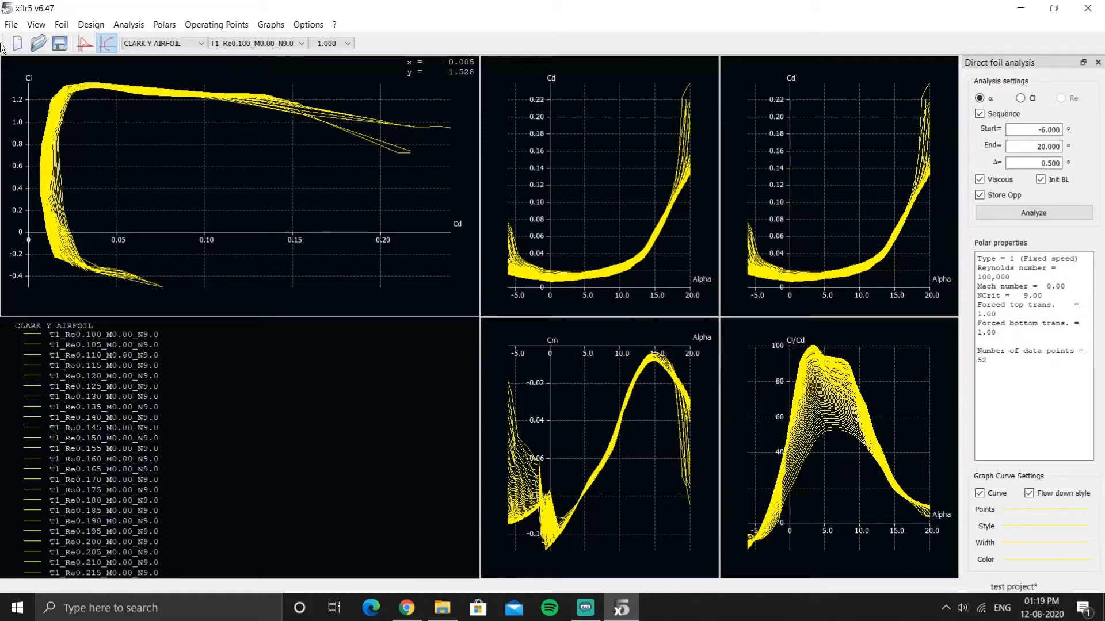
click(10, 24)
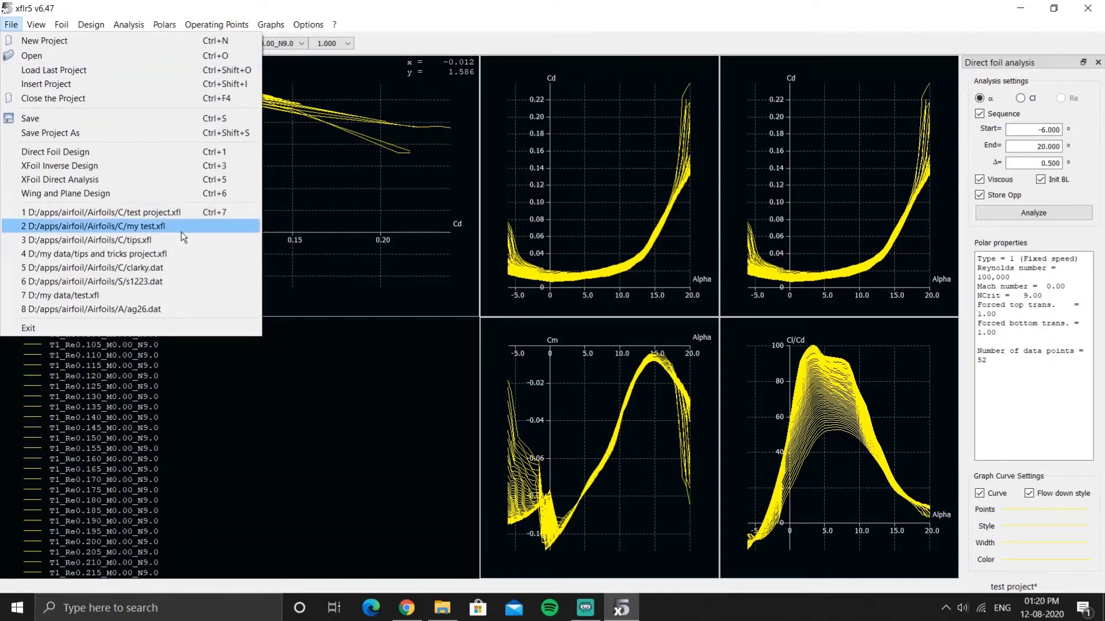
click(352, 186)
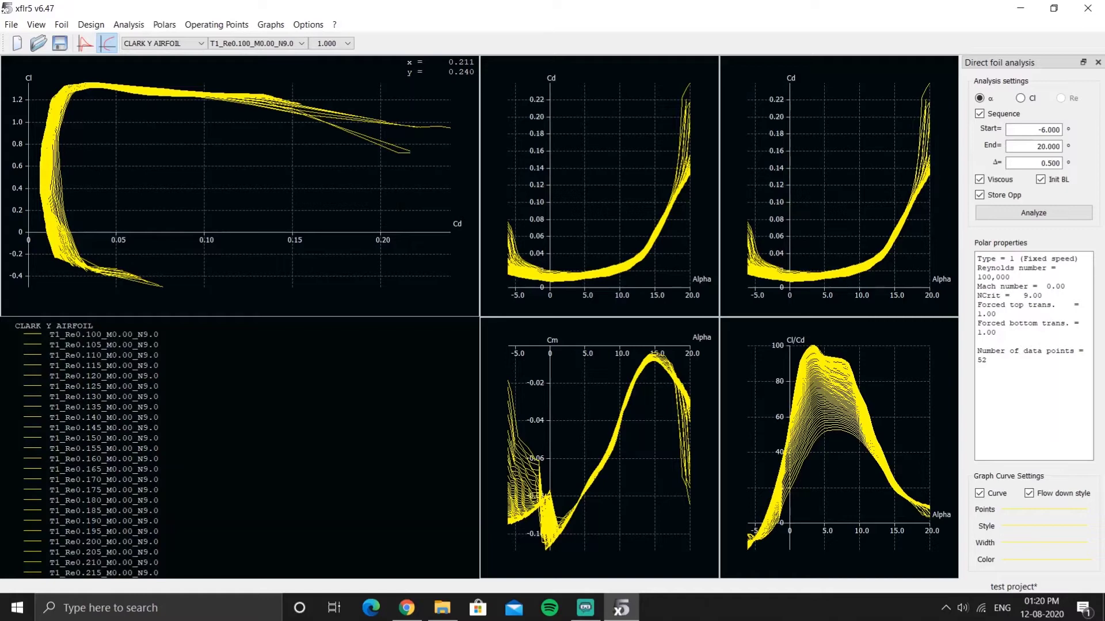
Step: Cycle the polar layout: single Cl–Cd graph, single Cd–Alpha, two graphs, then all graphs
key(1)
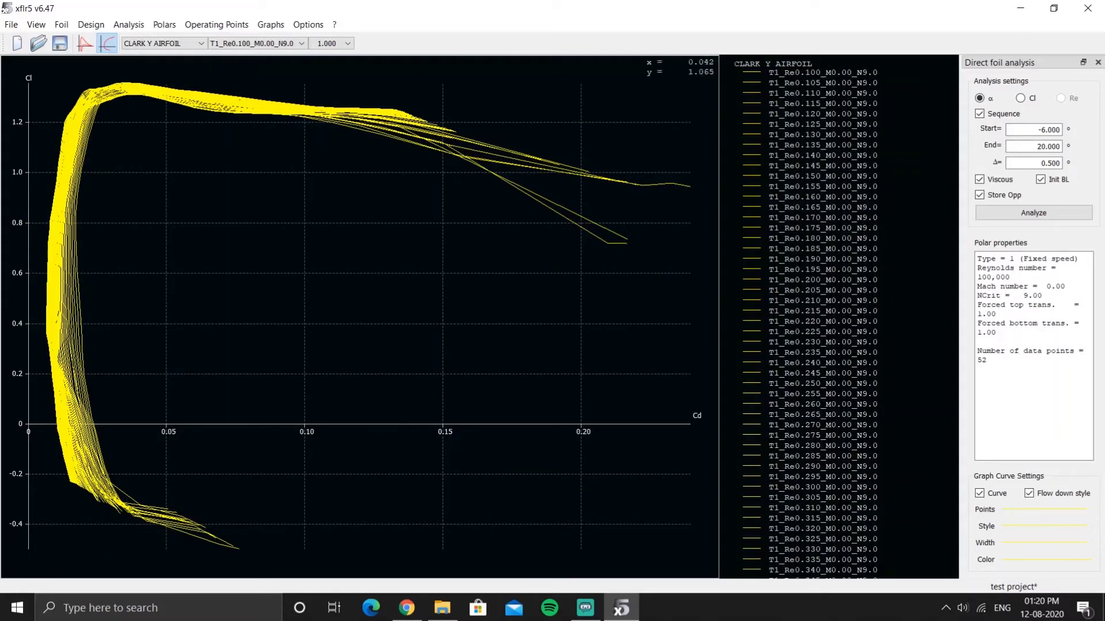
key(2)
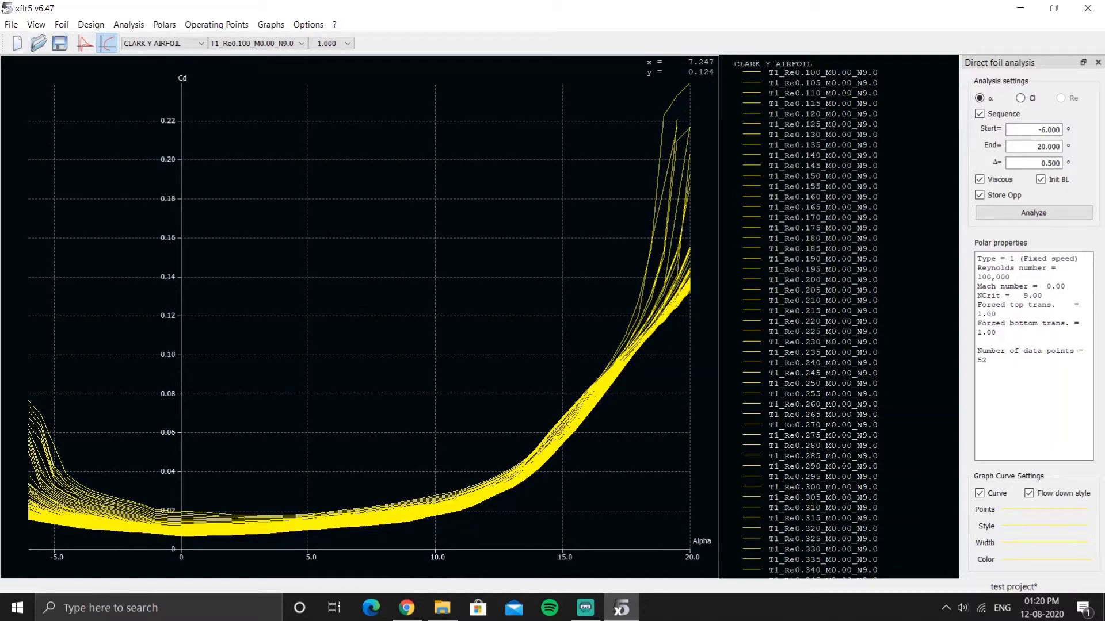
key(t)
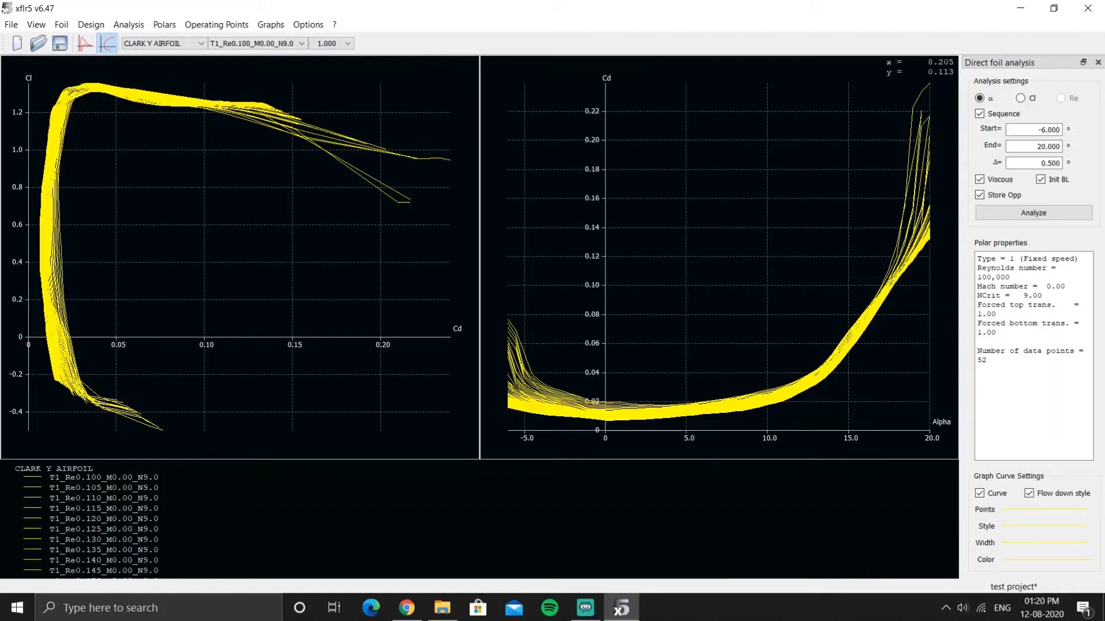
key(a)
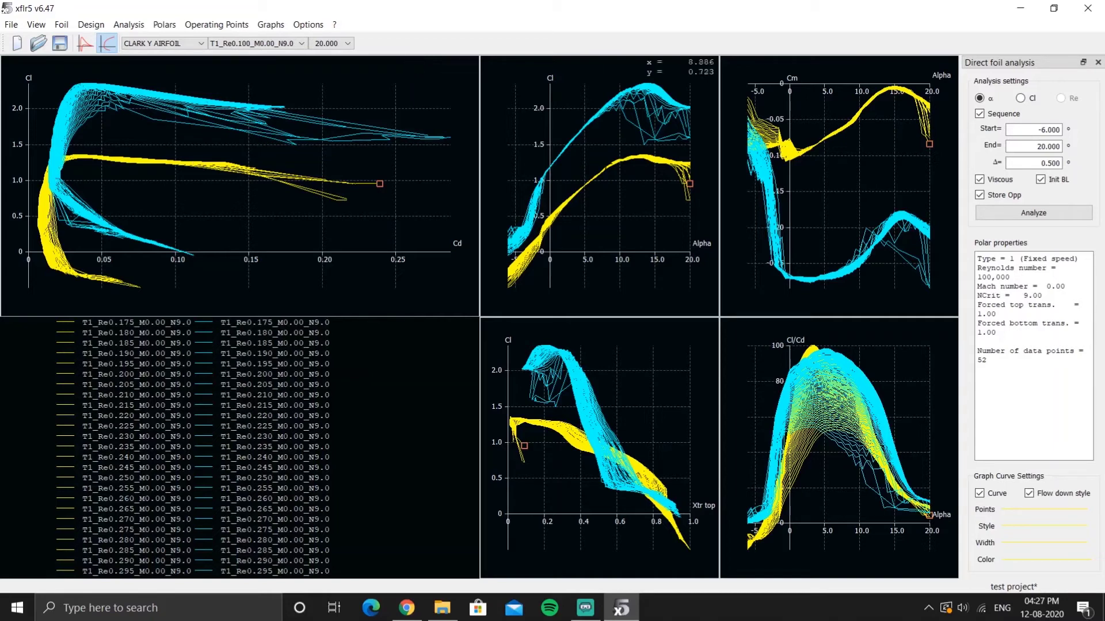
Step: Select T1_Re0.230_M0.00_N9.0 as the current polar, keeping CLARK Y AIRFOIL as the foil
scroll(168, 363, up, 5)
drag(192, 391, 202, 387)
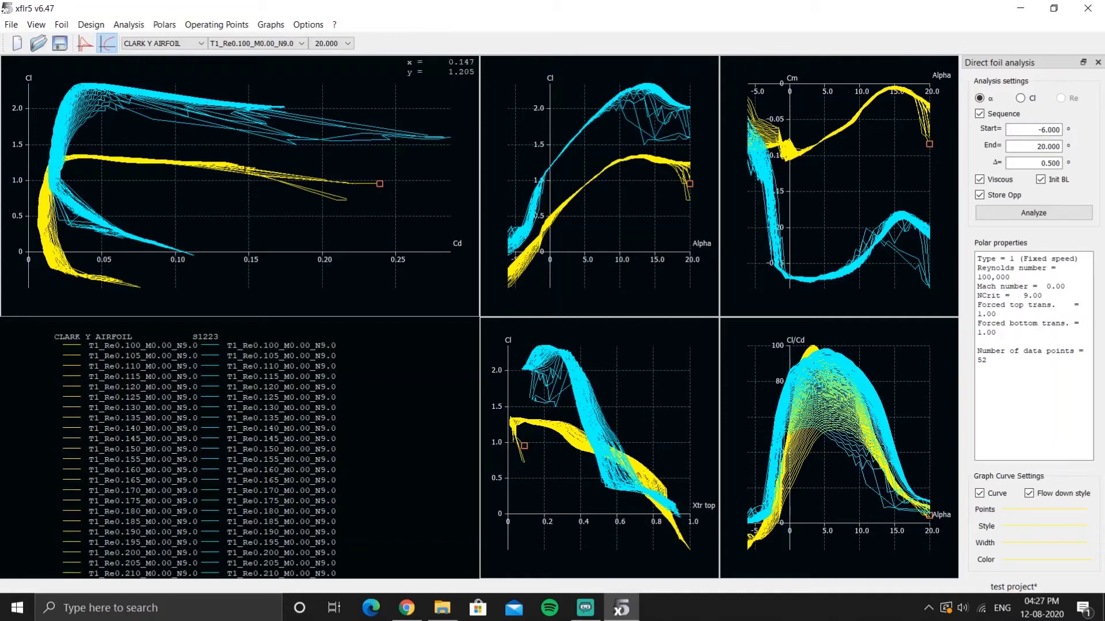
click(294, 45)
scroll(271, 159, down, 5)
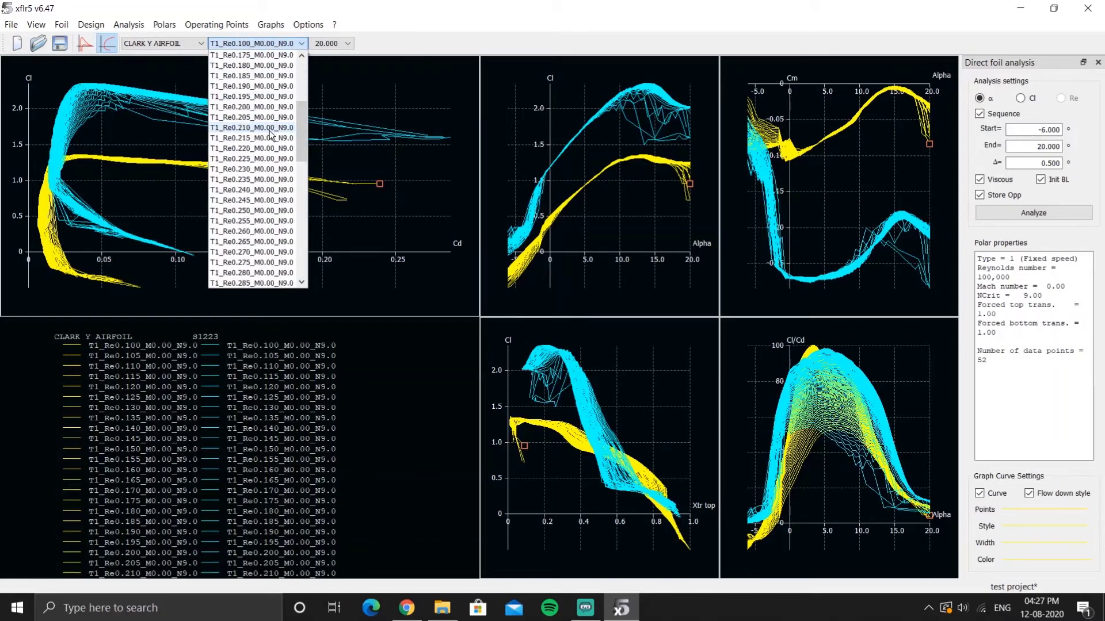
click(246, 170)
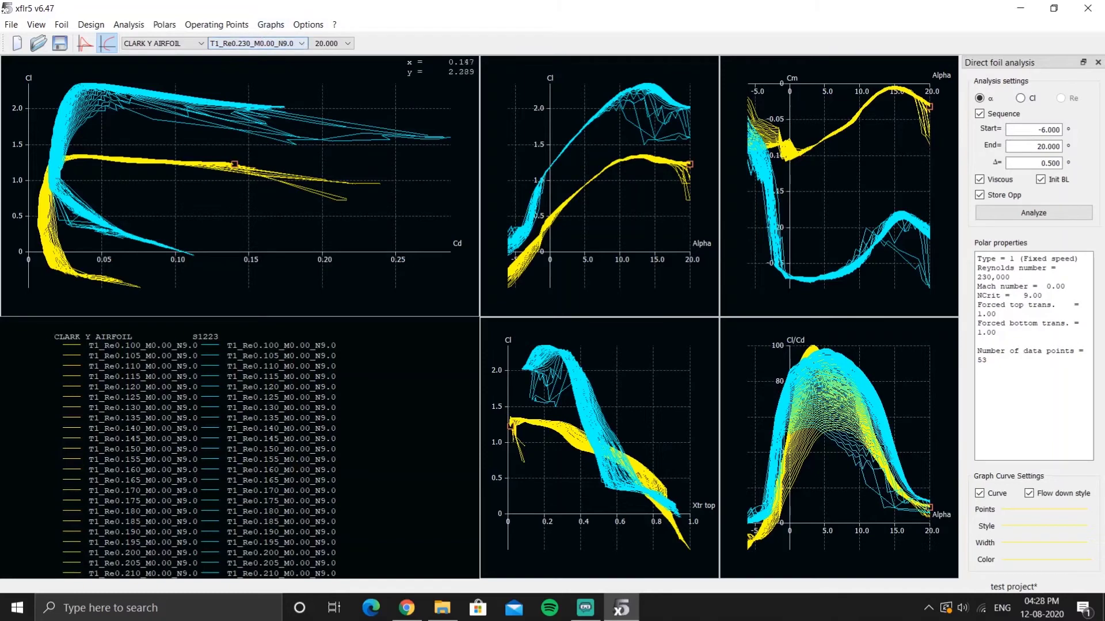
click(160, 45)
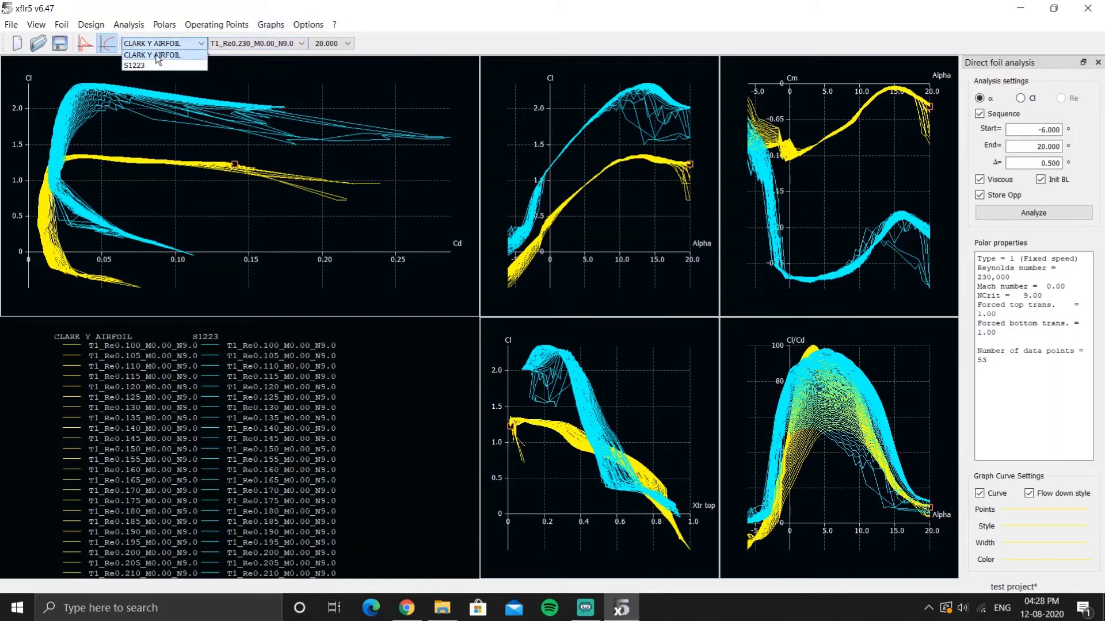
click(155, 56)
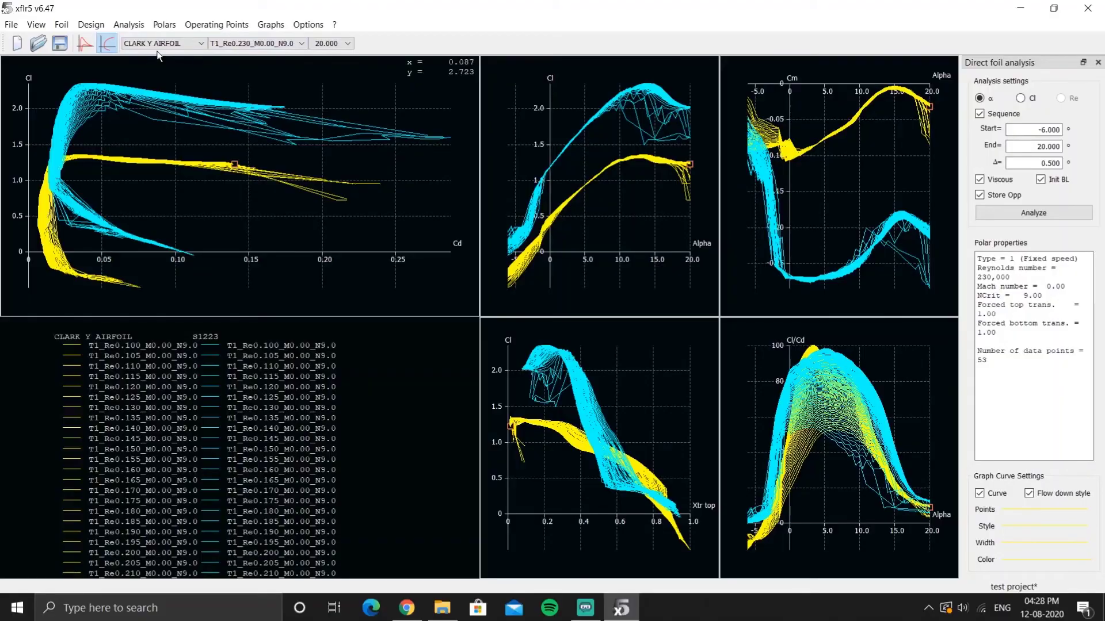
Step: Hide all polars, then re-show only the CLARK Y T1_Re0.230_M0.00_N9.0 curve
right_click(350, 128)
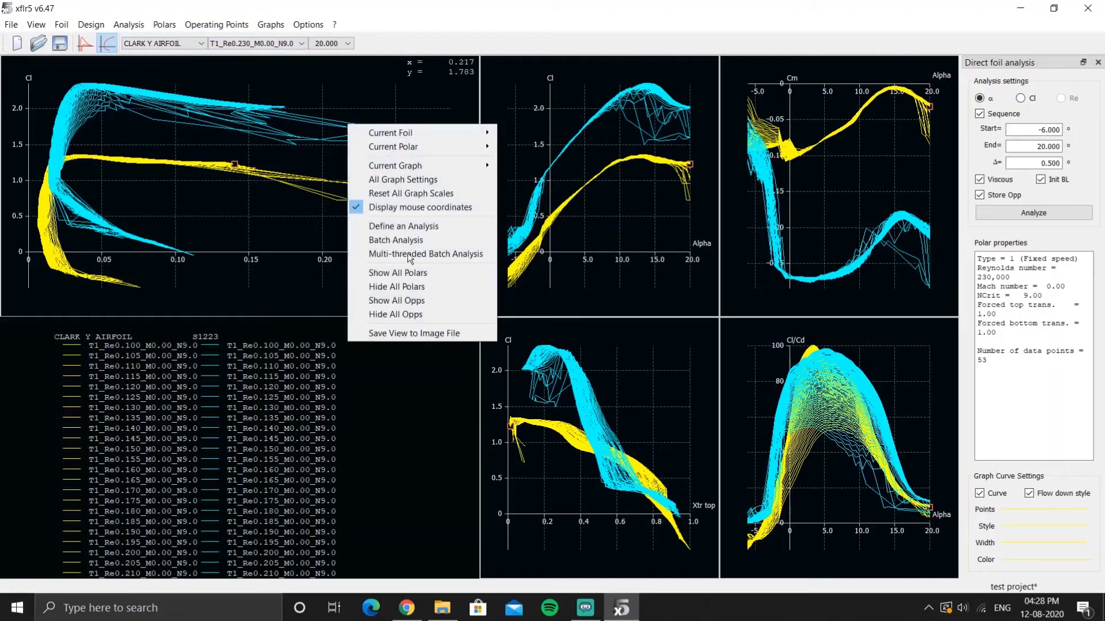
click(421, 284)
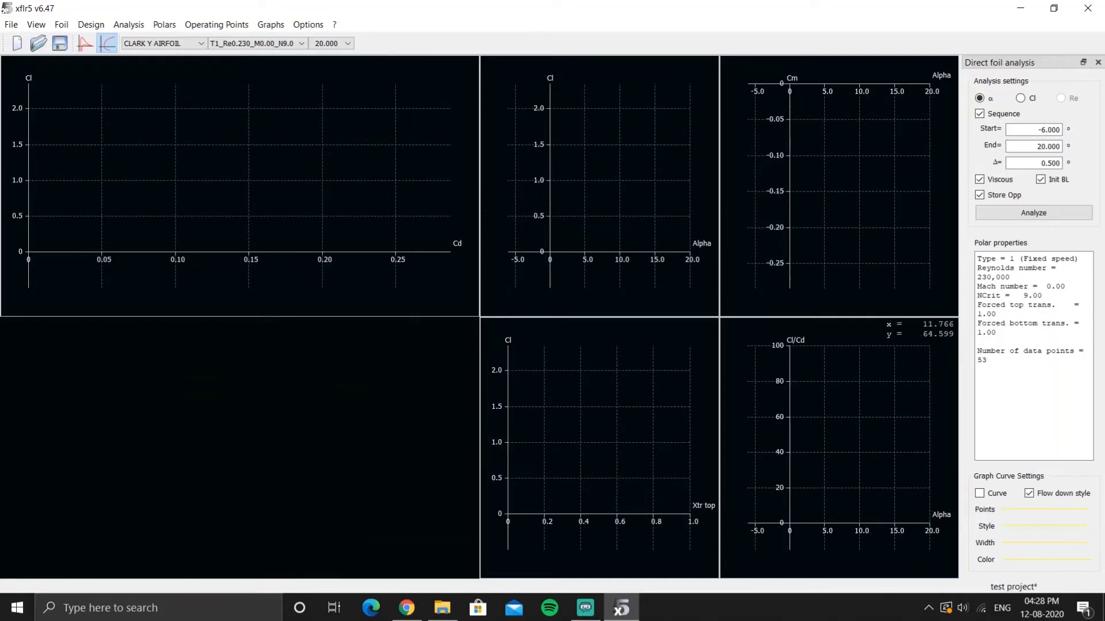
click(980, 494)
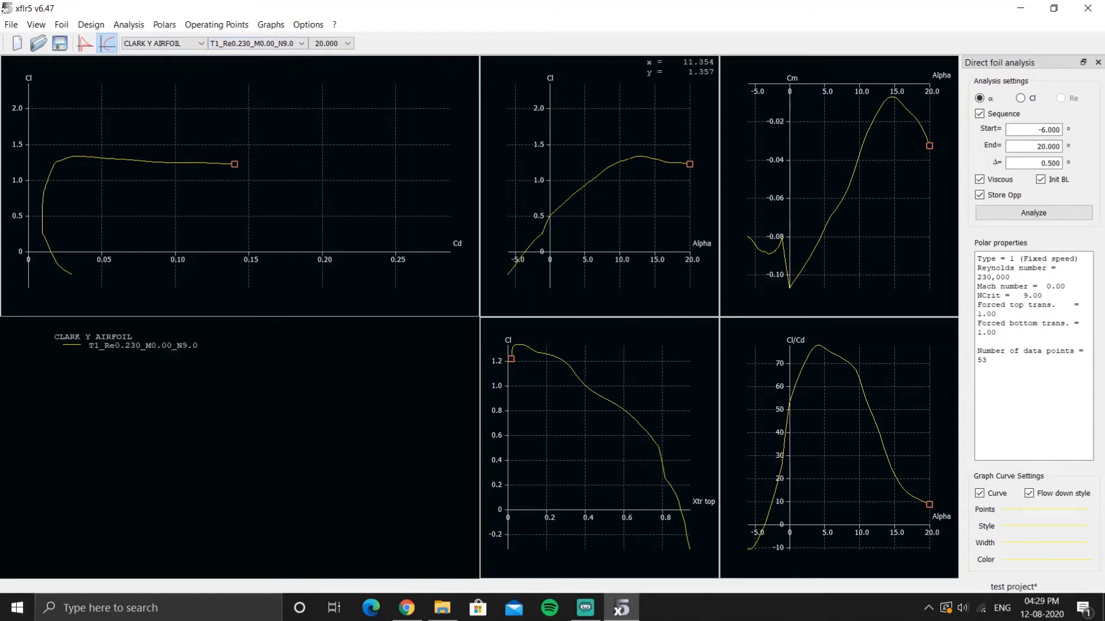
Step: Make S1223 the current foil and plot its T1_Re0.230_M0.00_N9.0 polar beside Clark Y
click(200, 44)
click(198, 65)
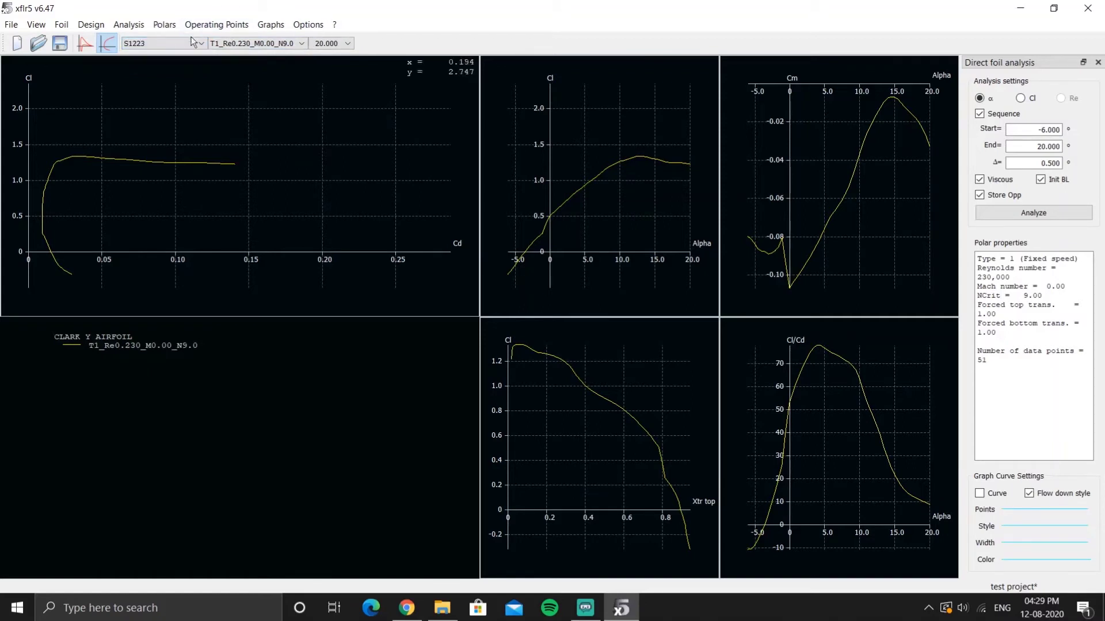
click(143, 43)
click(139, 65)
click(977, 494)
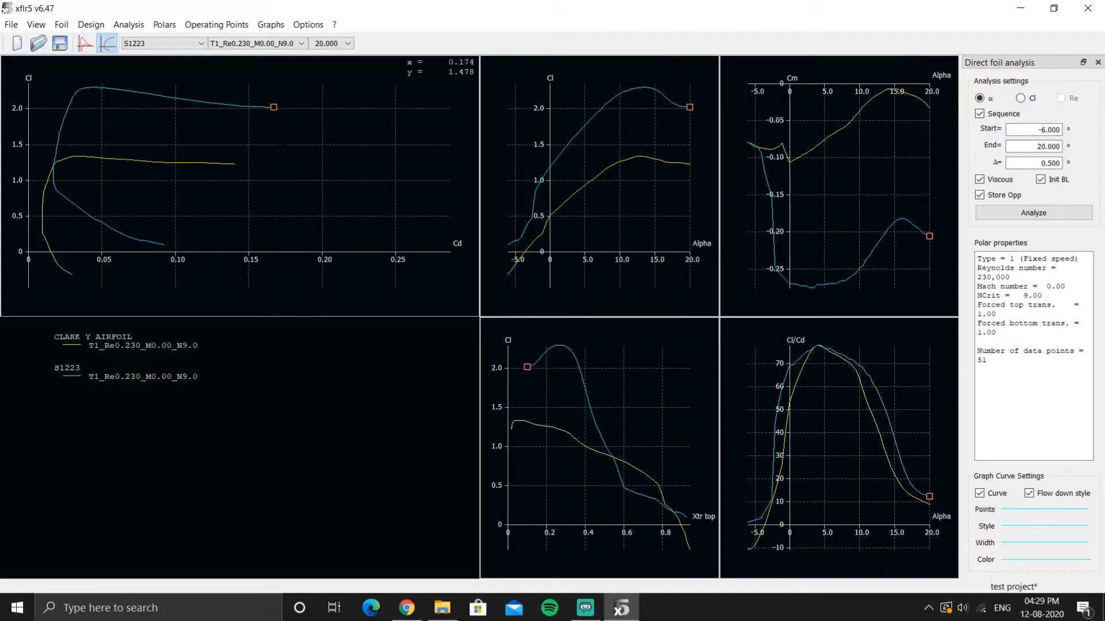
Step: Show only the S1223 foil's polars for every Reynolds number, dropping the Clark Y curves
right_click(285, 145)
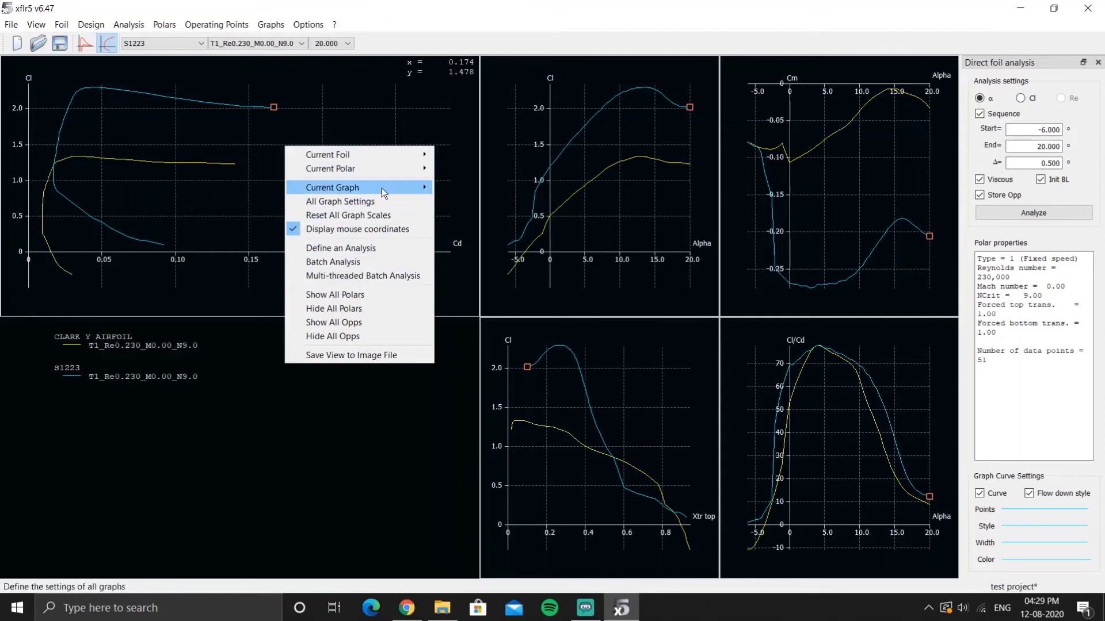
mouse_move(394, 154)
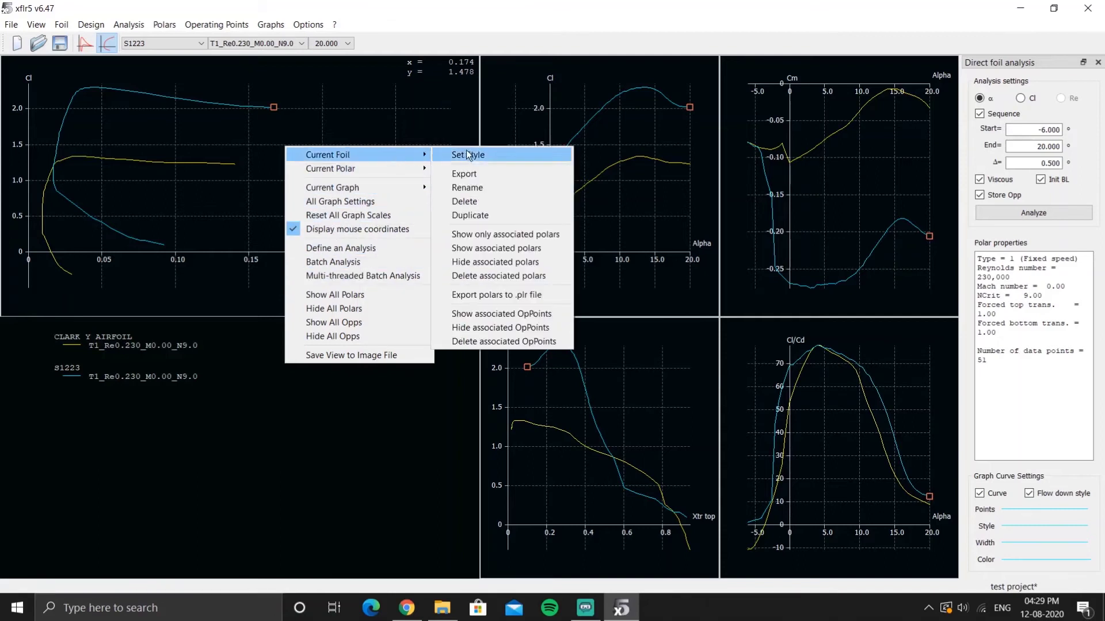
click(470, 233)
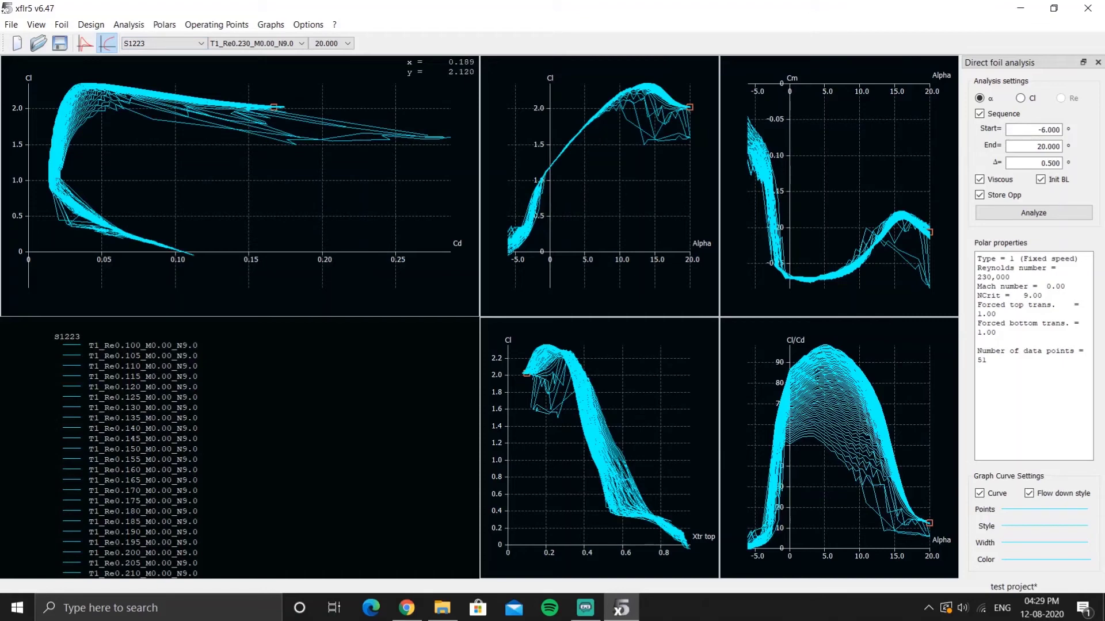
click(200, 44)
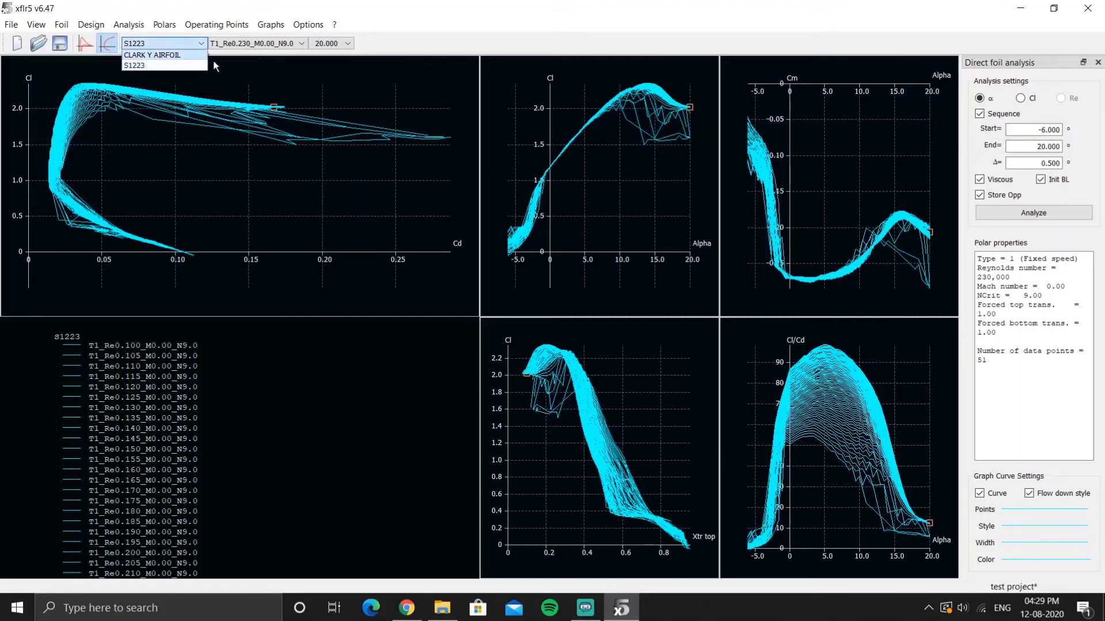
Step: Show both foils' polars, then hide every S1223 polar and pan the Cl–Cd plot up
right_click(249, 167)
mouse_move(286, 168)
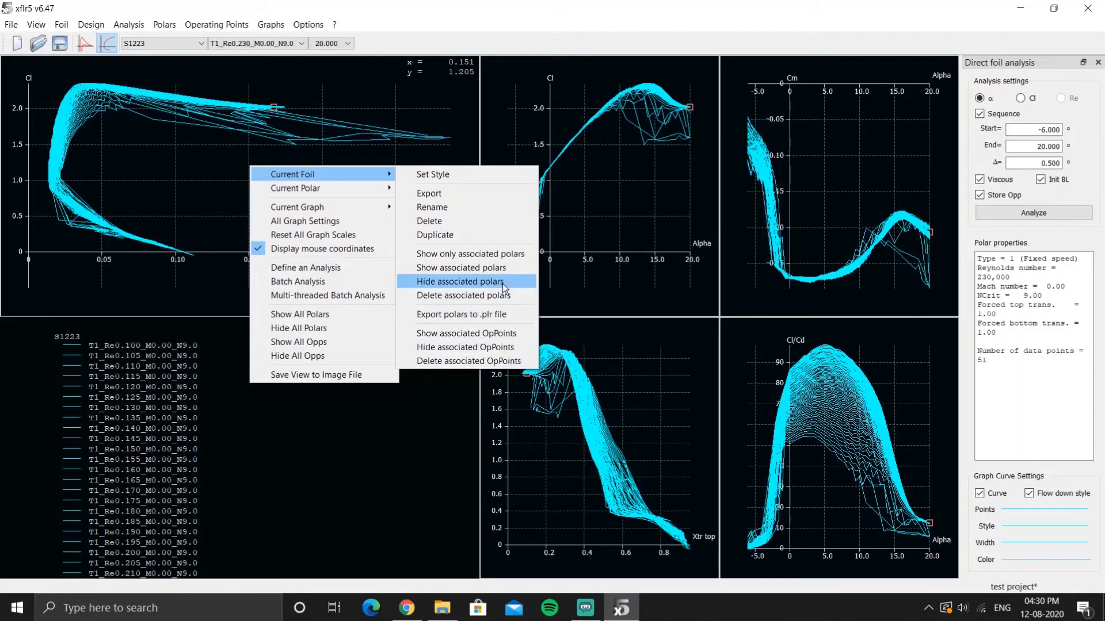
click(326, 315)
right_click(335, 179)
mouse_move(402, 189)
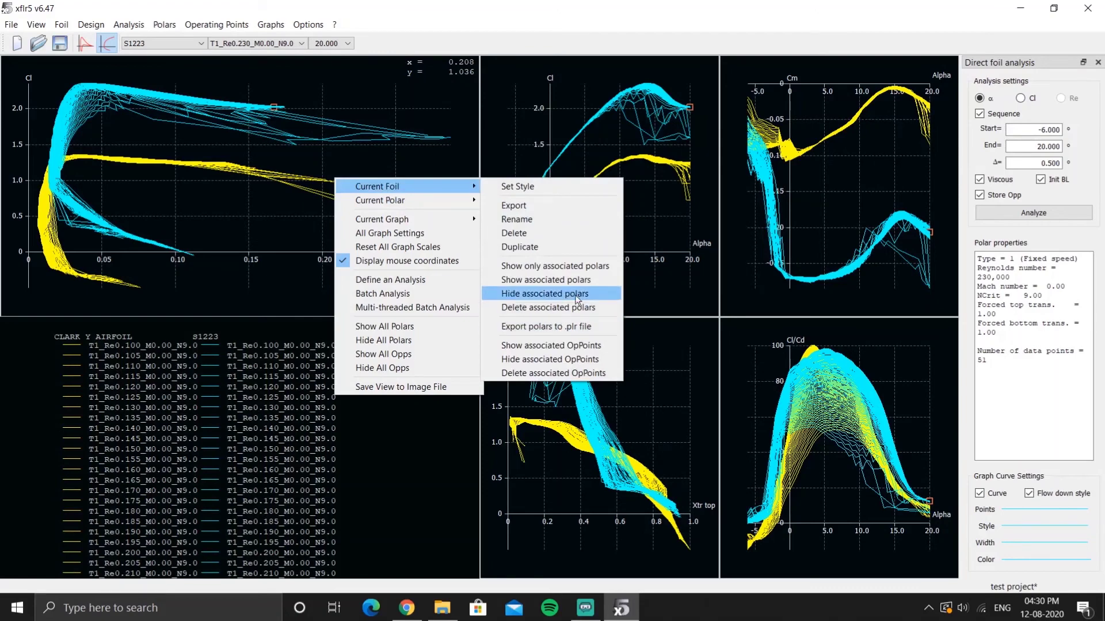
click(577, 299)
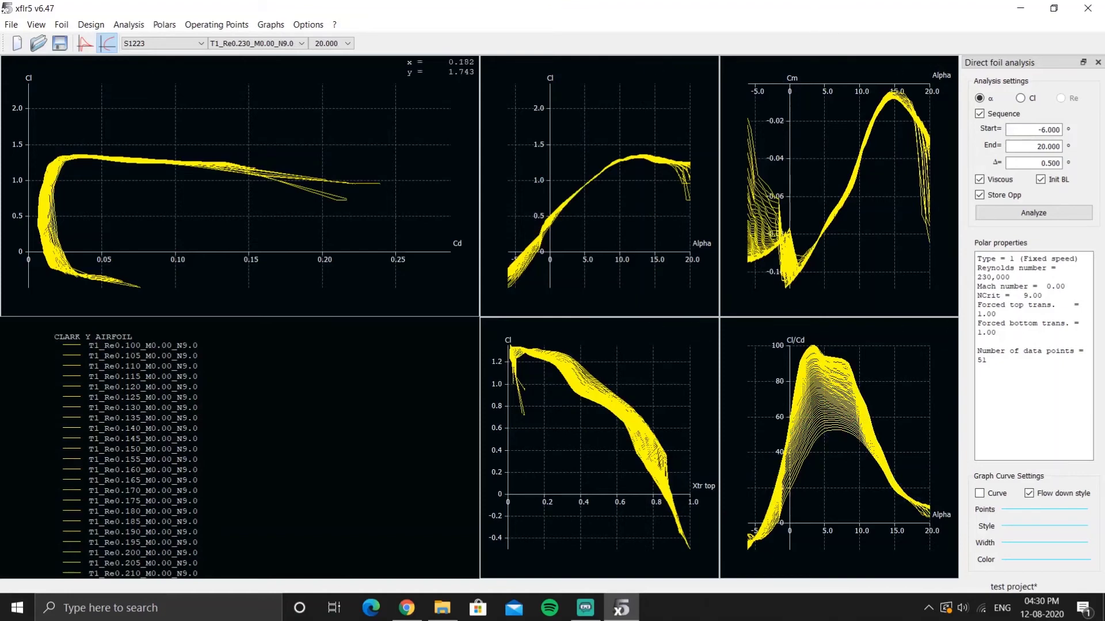
drag(286, 174, 291, 141)
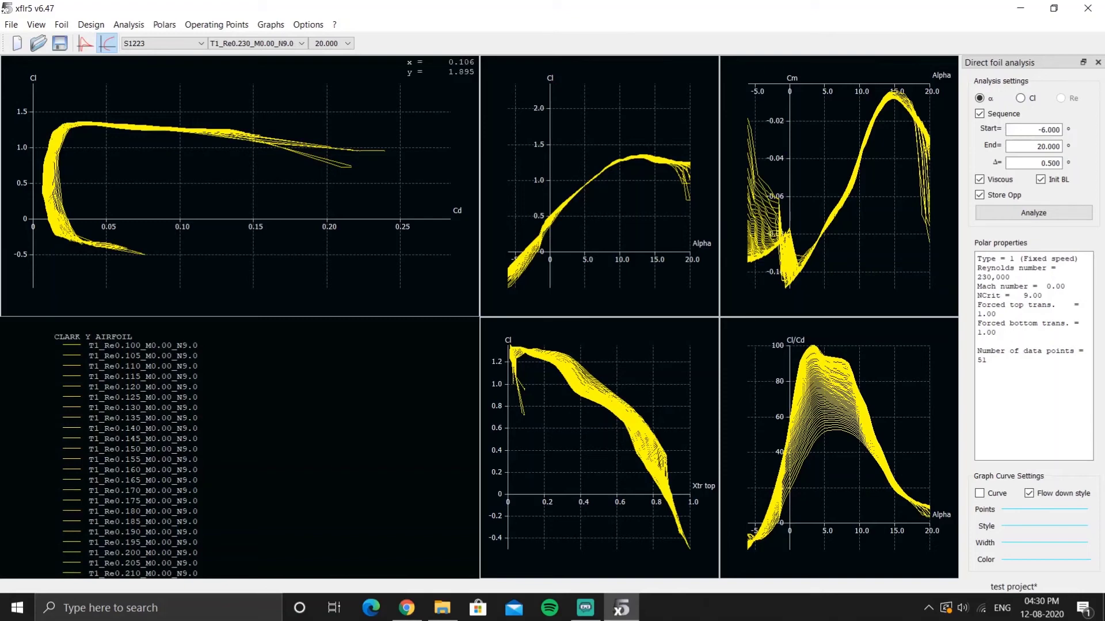
Step: Review the S1223 Re 230,000 polar properties: fixed speed, NCrit 9.00, 51 data points
right_click(244, 92)
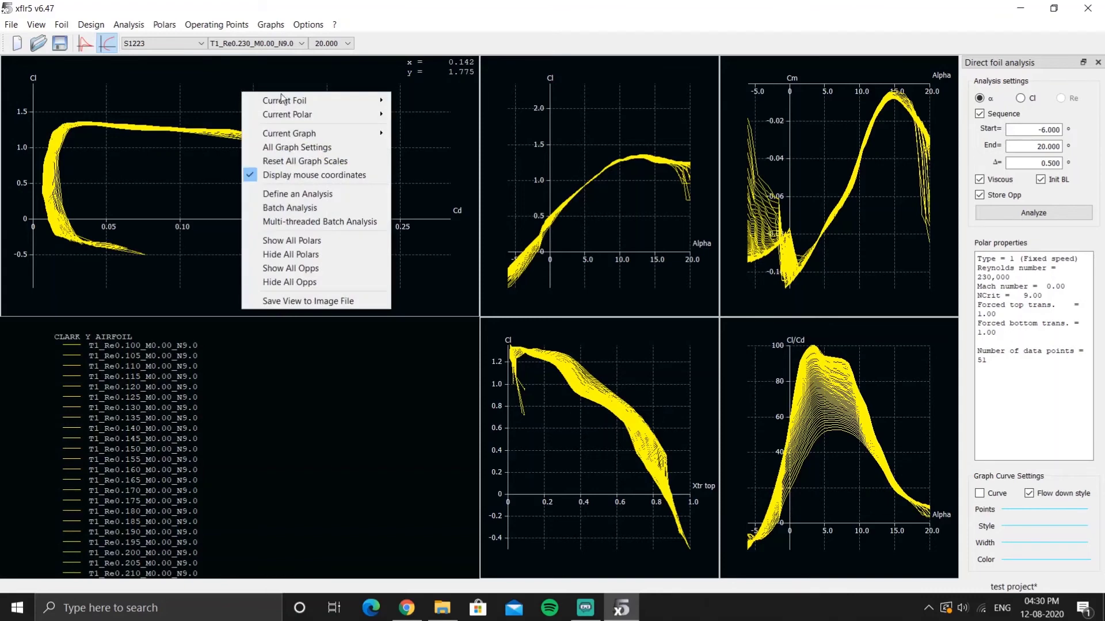
mouse_move(308, 99)
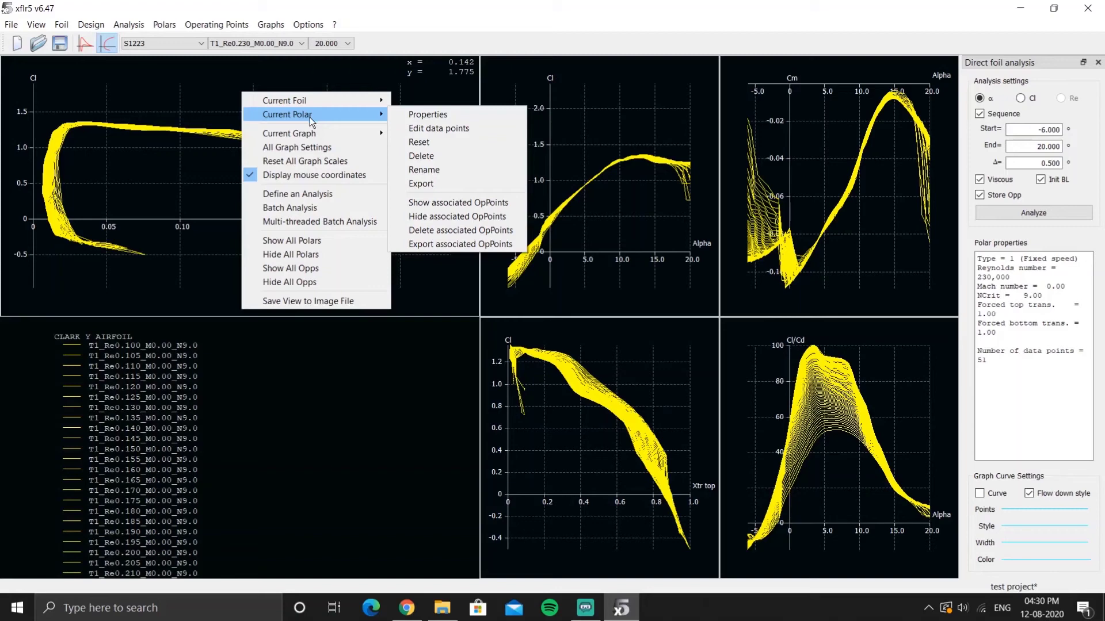
click(425, 117)
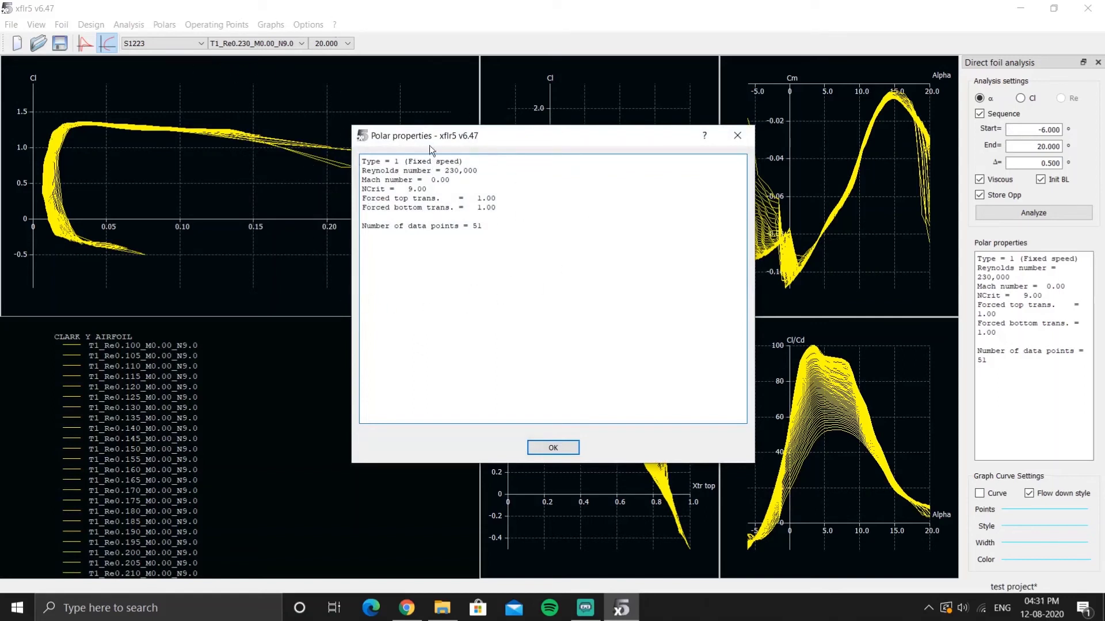
click(553, 448)
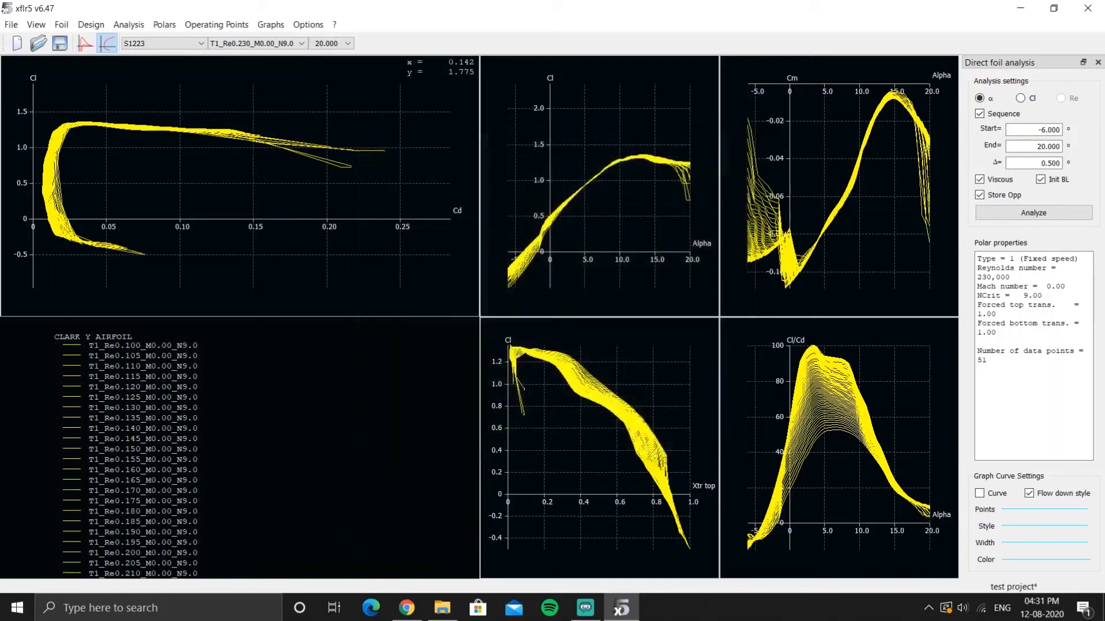
right_click(279, 89)
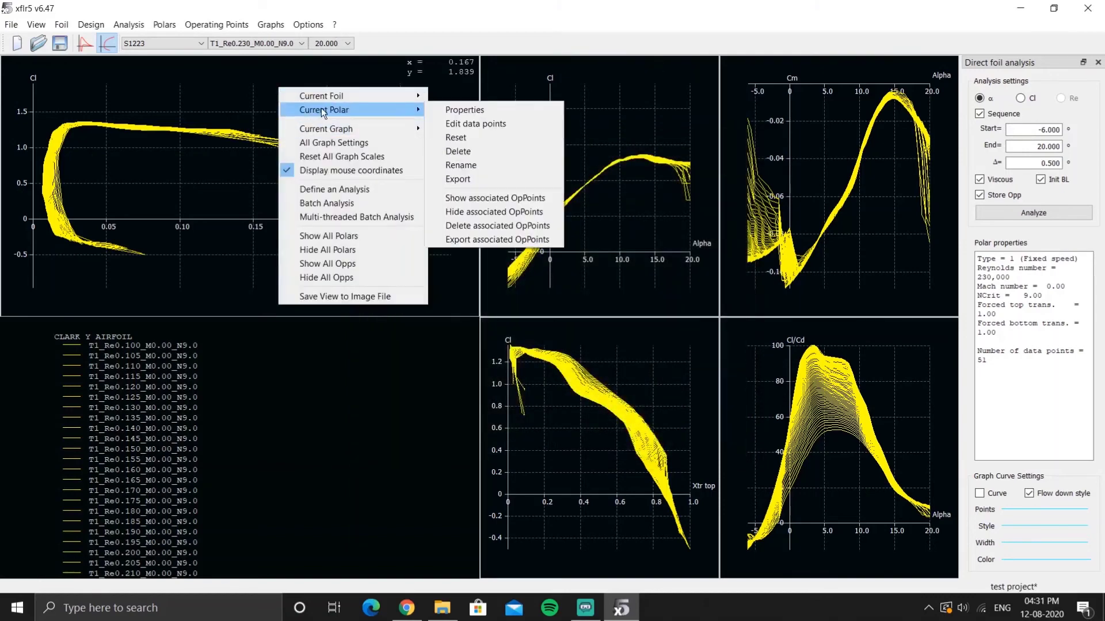
Step: Open the current polar's data points table, enlarge it and scroll through the 51 rows
click(482, 126)
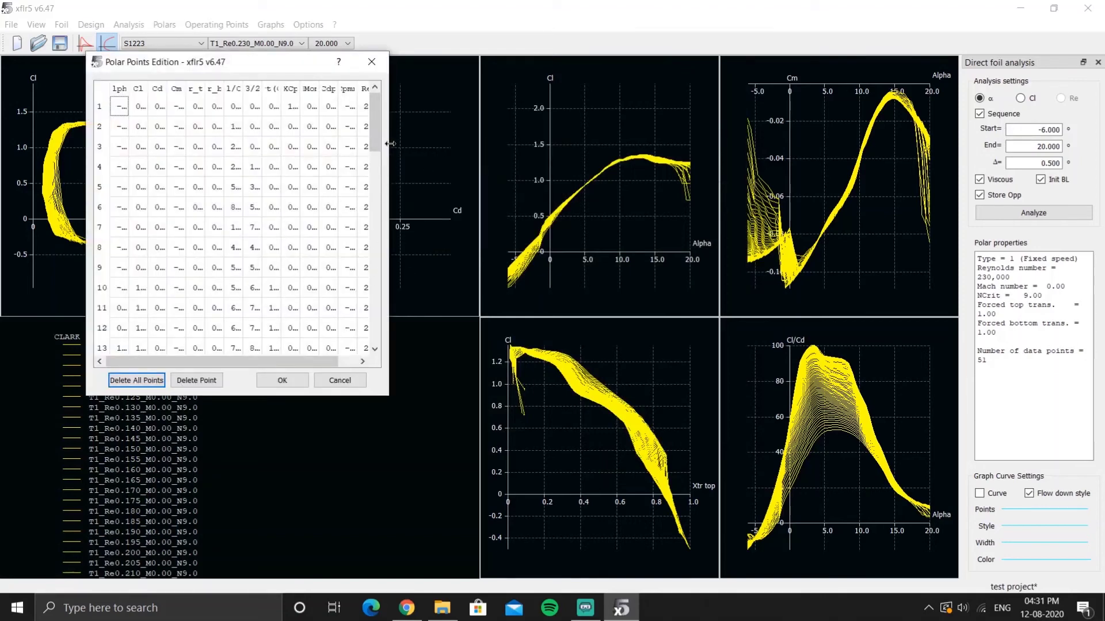
drag(391, 143, 807, 144)
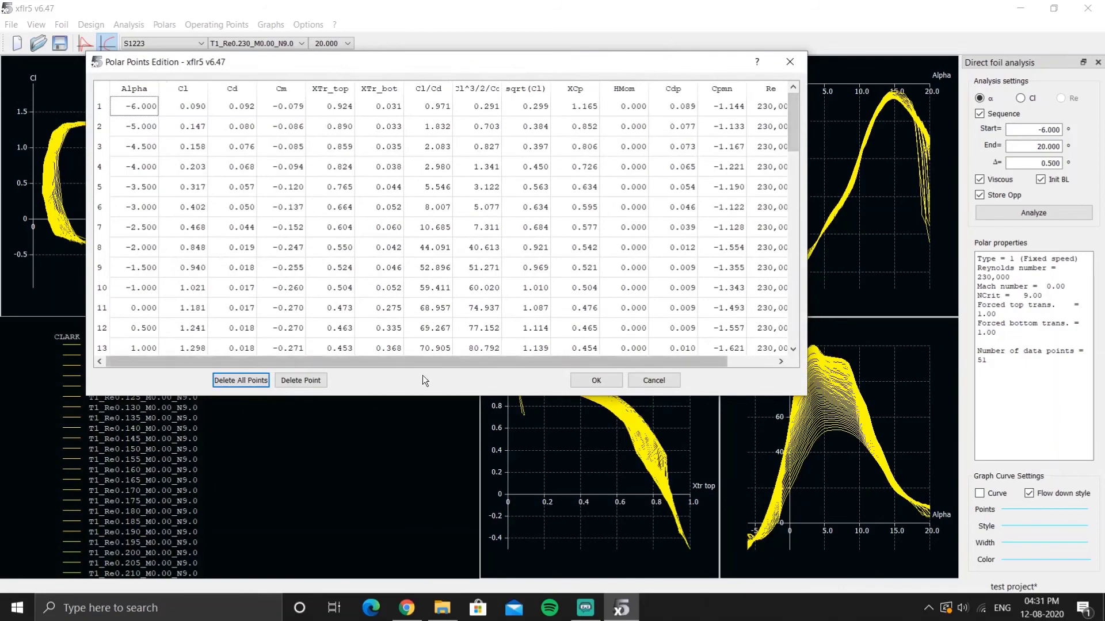
drag(423, 396, 424, 579)
scroll(420, 318, down, 10)
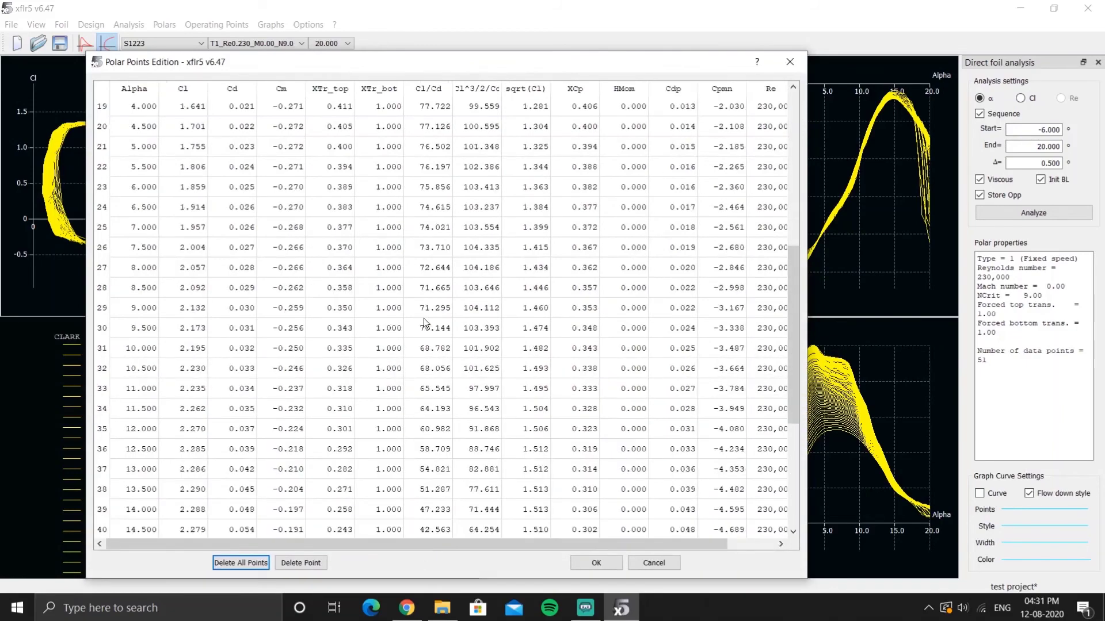
scroll(424, 323, up, 10)
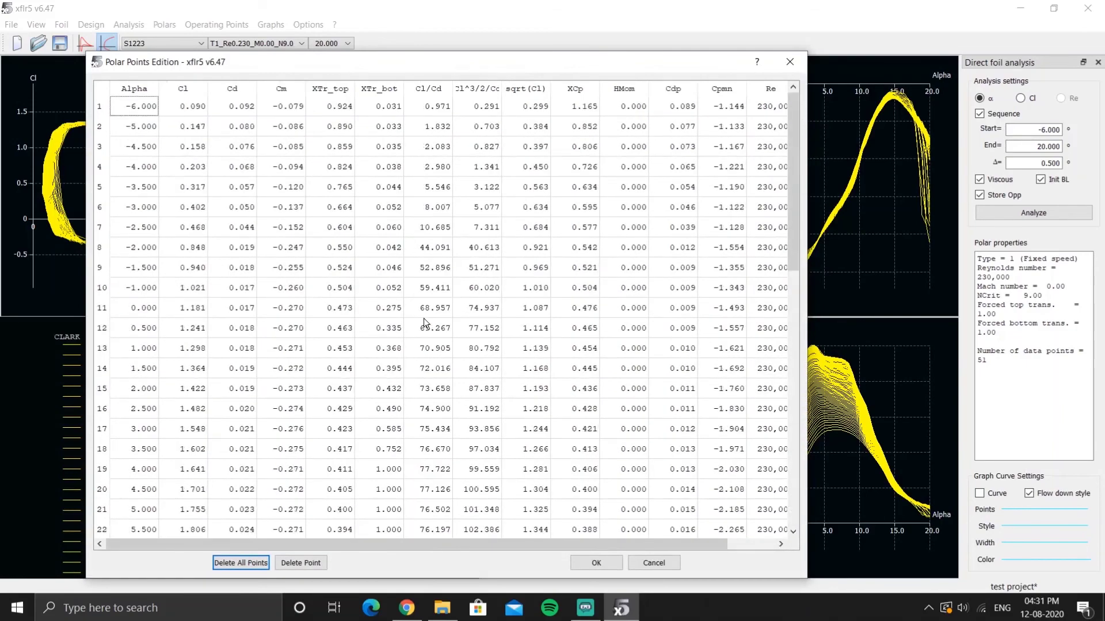
scroll(424, 322, down, 10)
scroll(166, 374, up, 8)
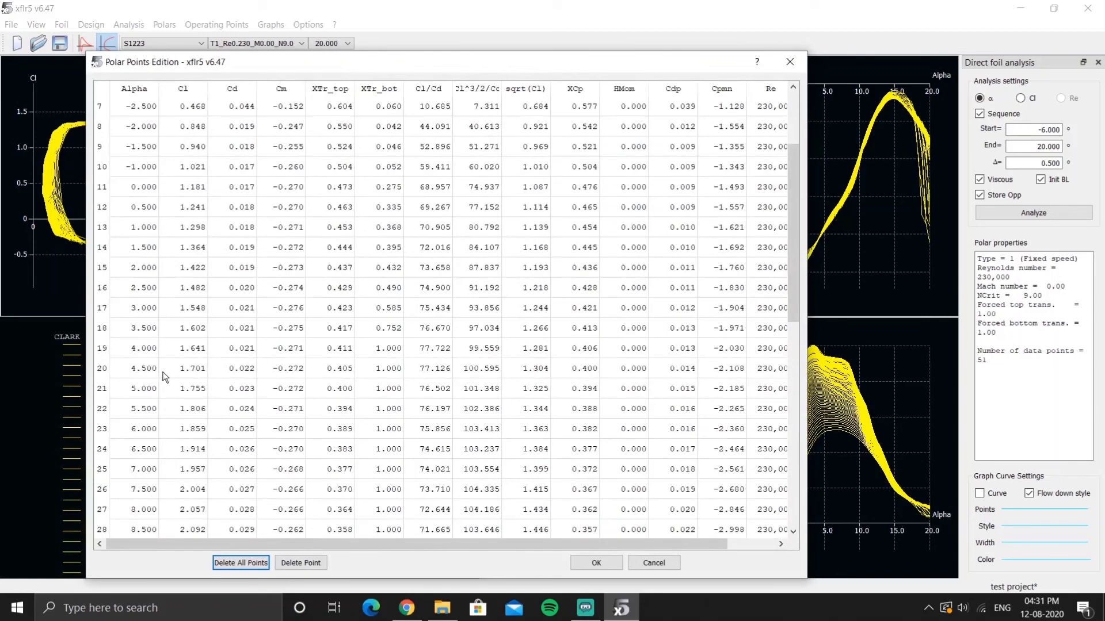
scroll(165, 377, up, 2)
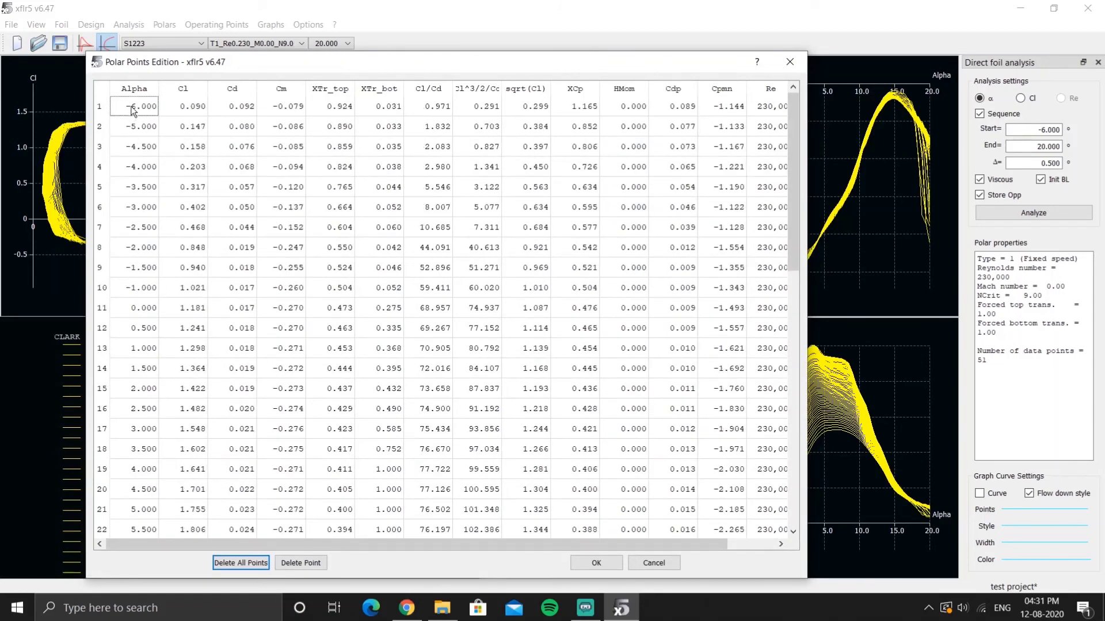
scroll(176, 124, down, 10)
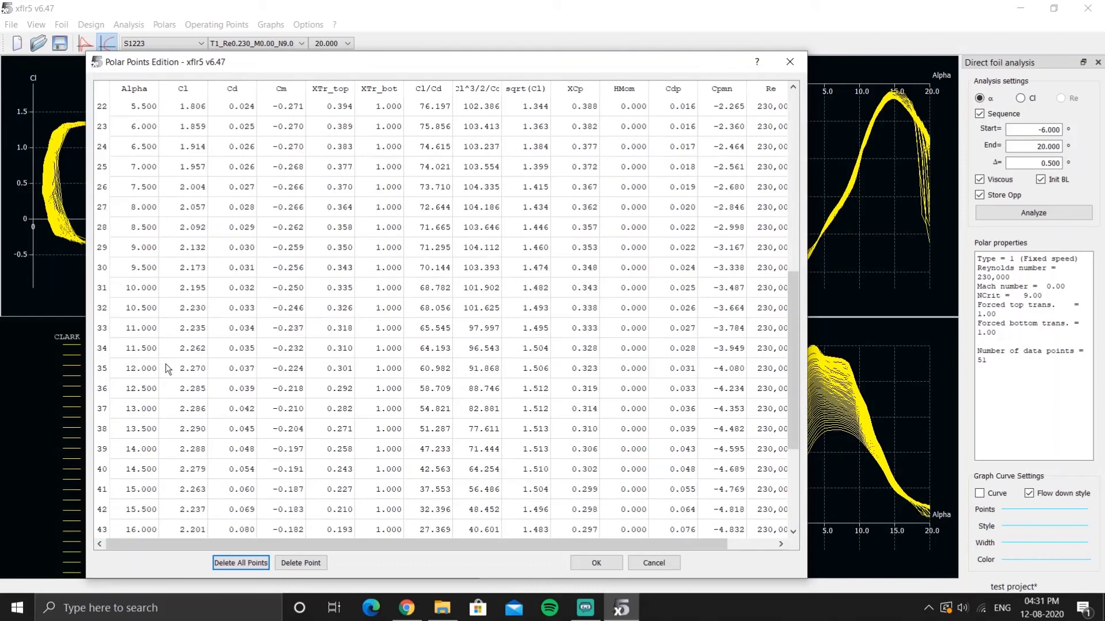
scroll(185, 475, up, 10)
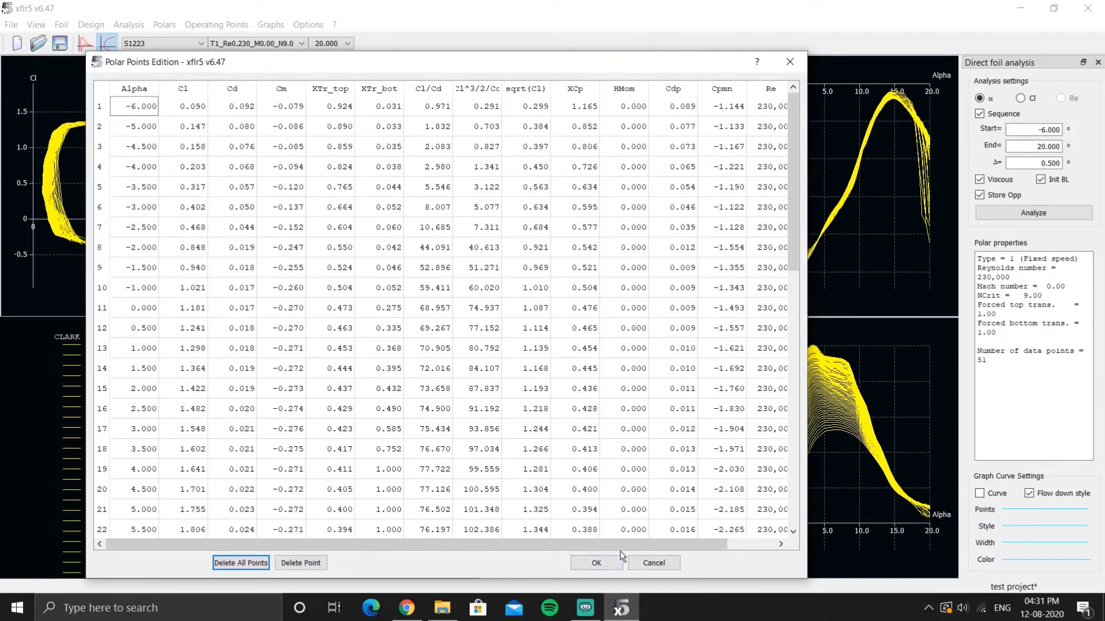
Step: Bring the Re column fully into view, then close the data points table
click(745, 546)
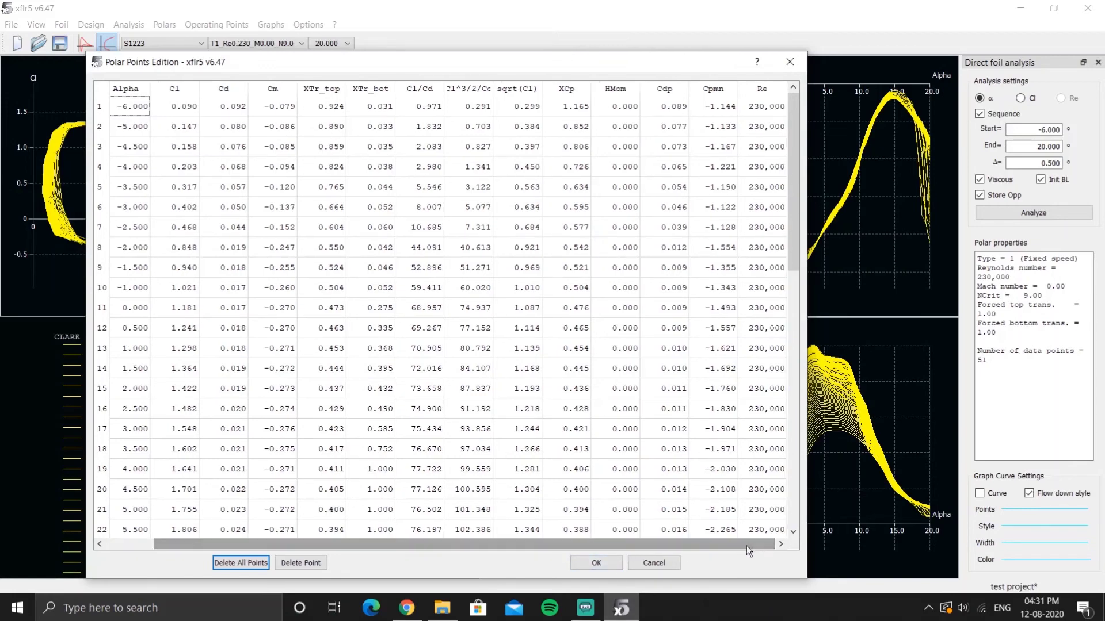
drag(747, 545, 698, 546)
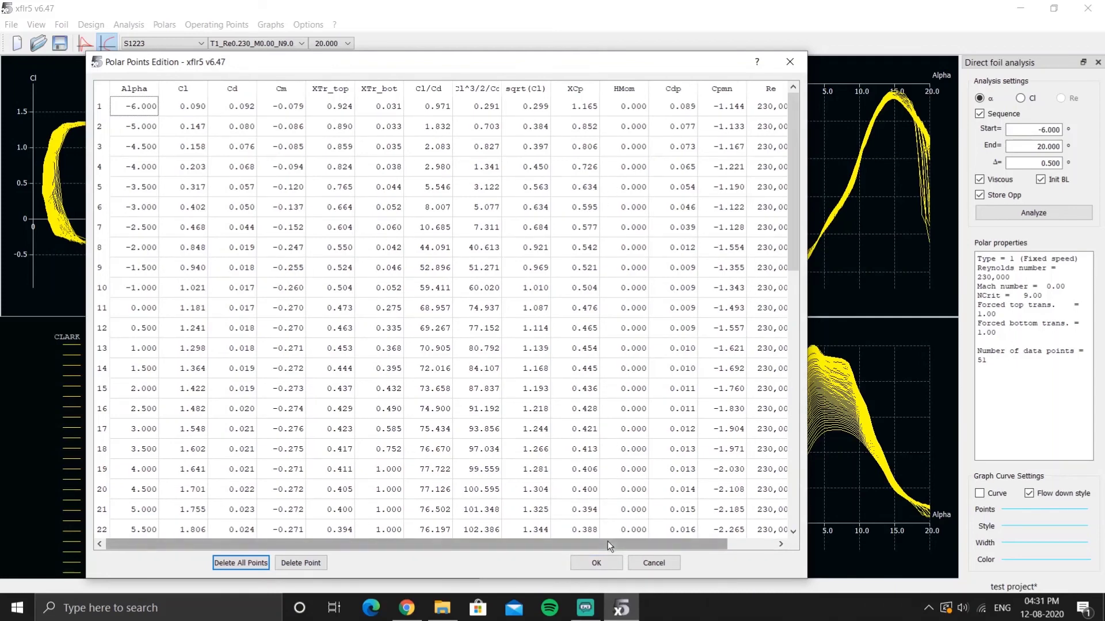
click(729, 544)
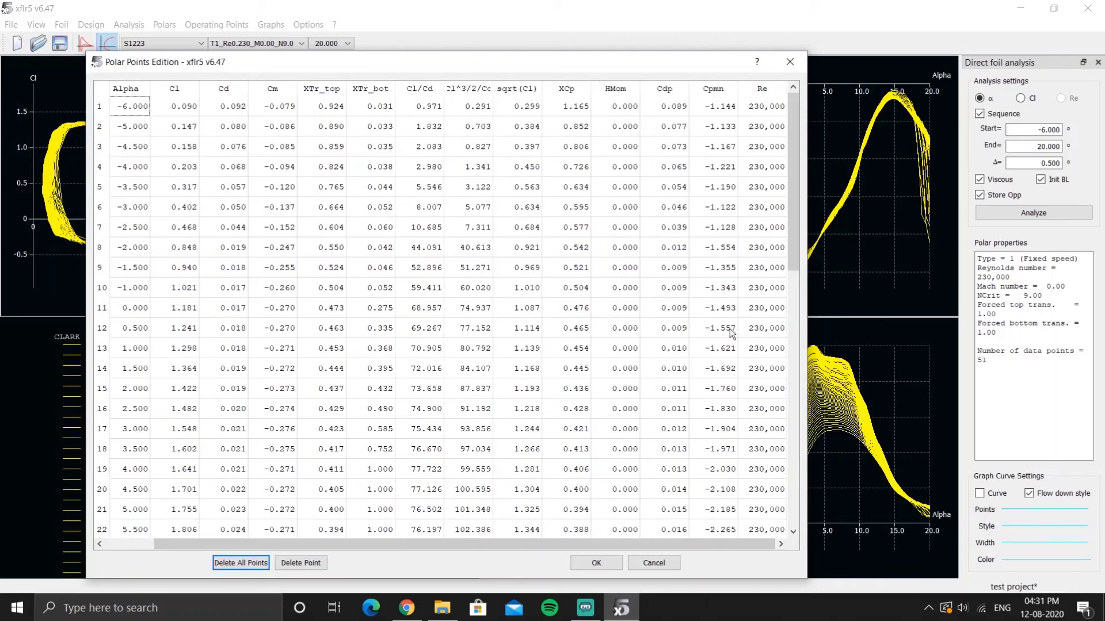
click(596, 562)
scroll(561, 196, down, 5)
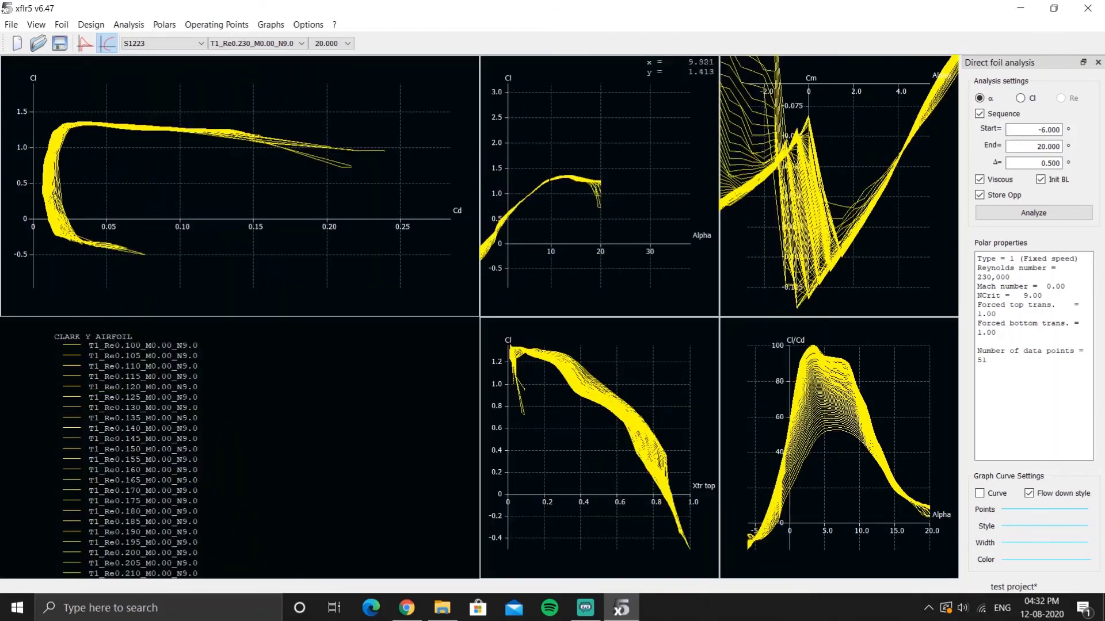
Step: Pan the Cl–Alpha graph up to reveal negative Cl values before switching applications
drag(562, 197, 570, 130)
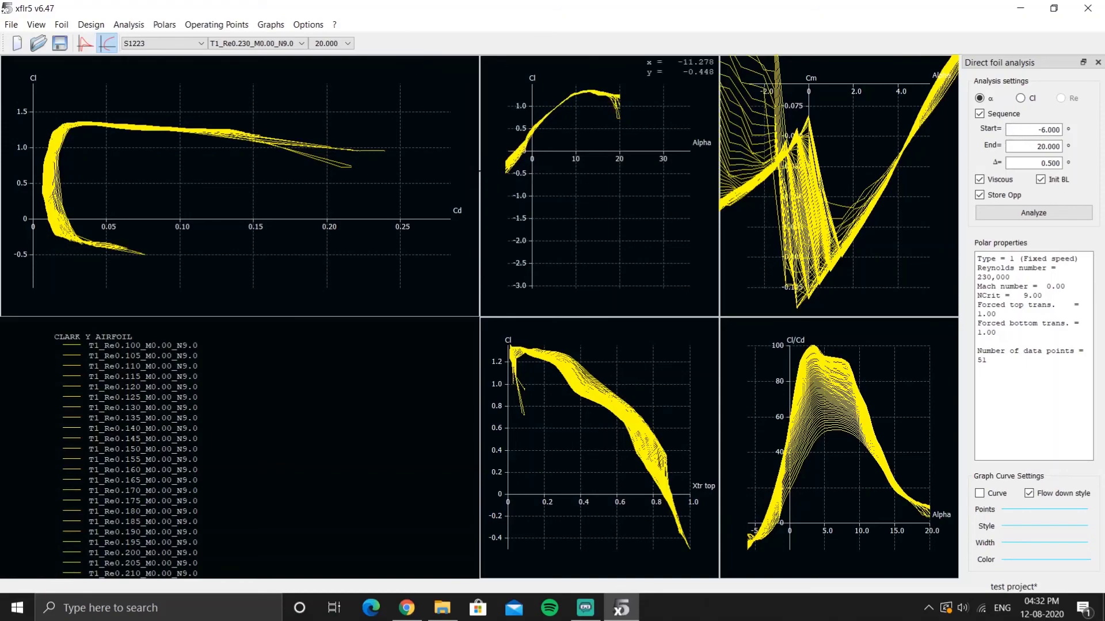
click(585, 608)
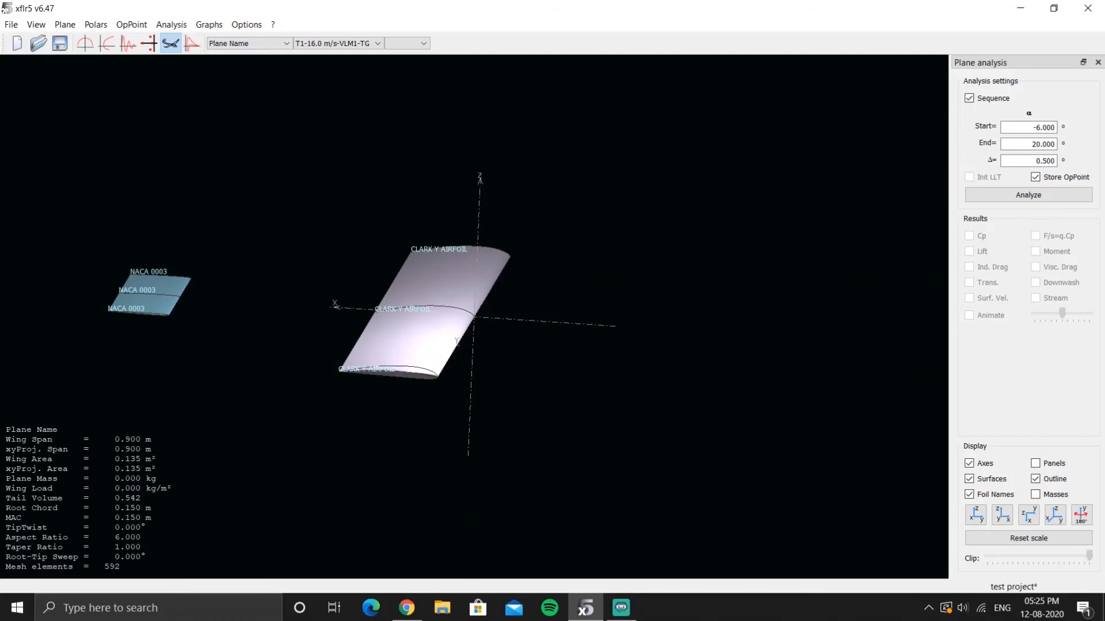
drag(472, 317, 368, 346)
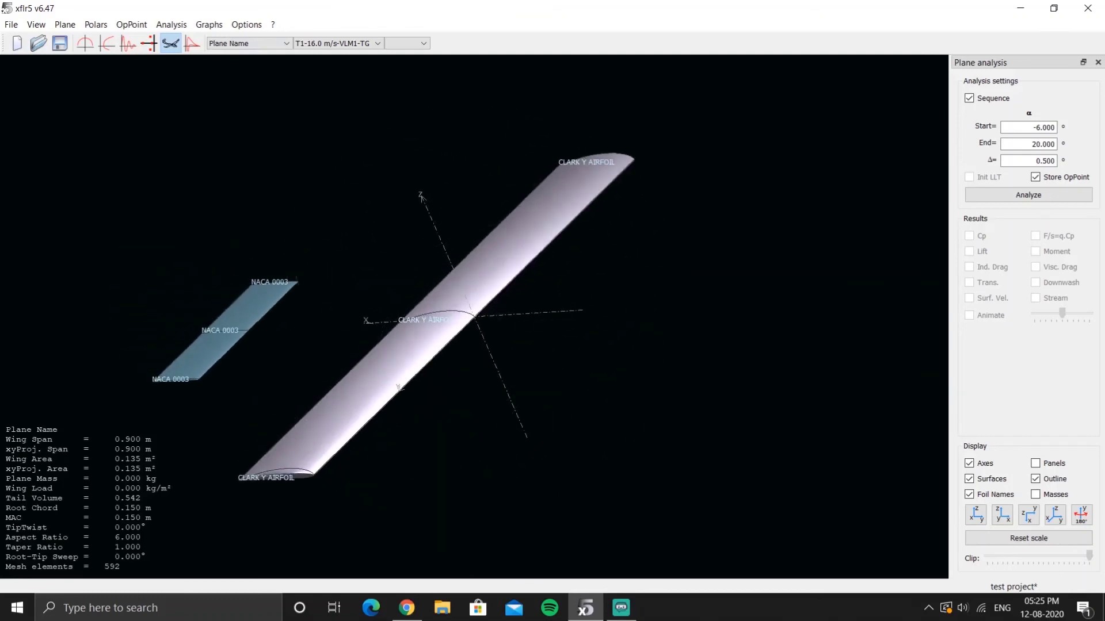
drag(408, 381, 413, 332)
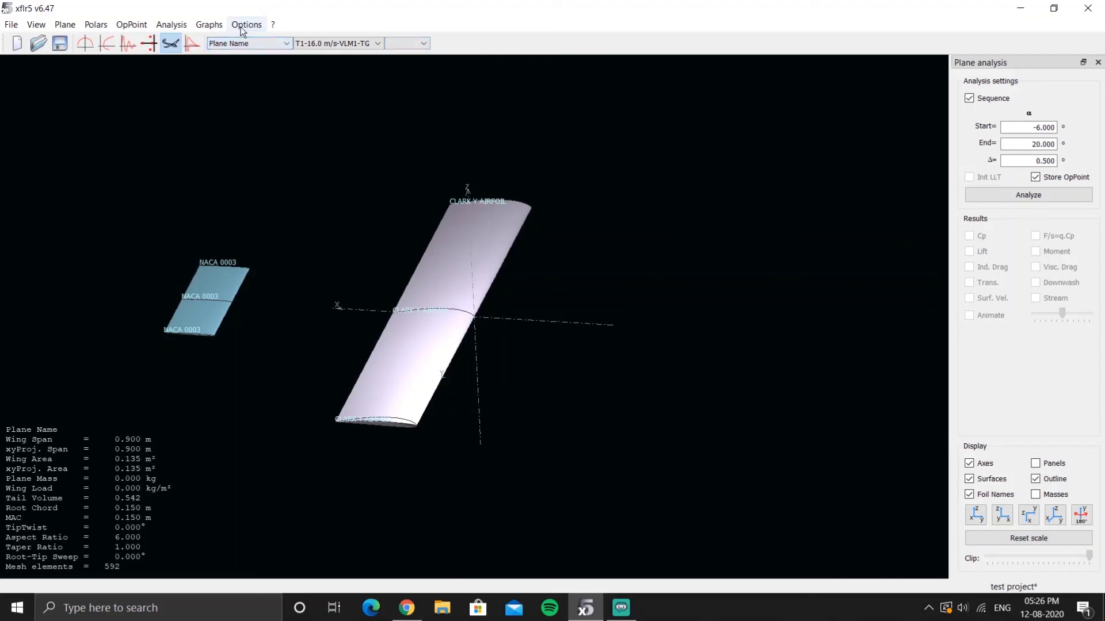
Step: Enable storing points outside the polar mesh in the advanced analysis settings
click(171, 24)
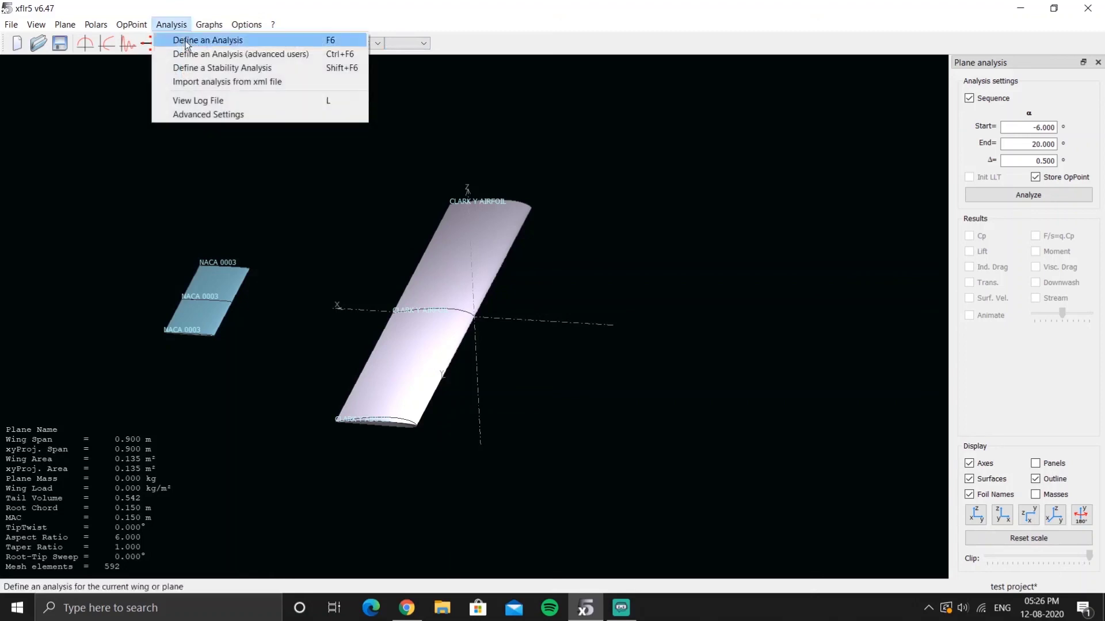
click(185, 114)
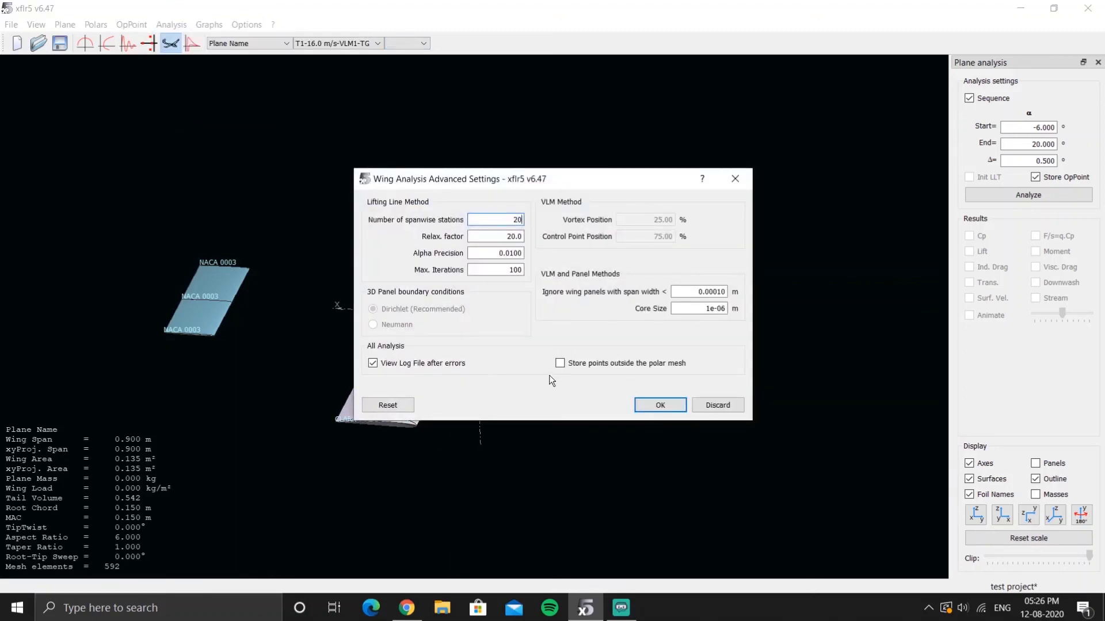
click(560, 364)
click(659, 404)
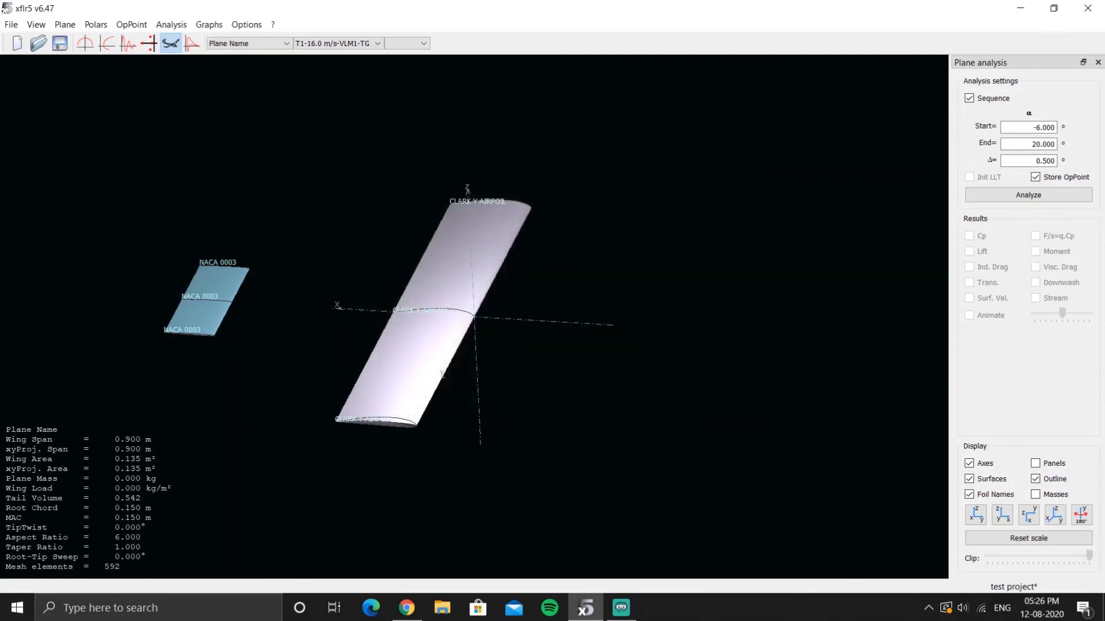
Step: Run the plane analysis from -6 to 20 degrees, close the log and orbit to a flatter view
click(1028, 195)
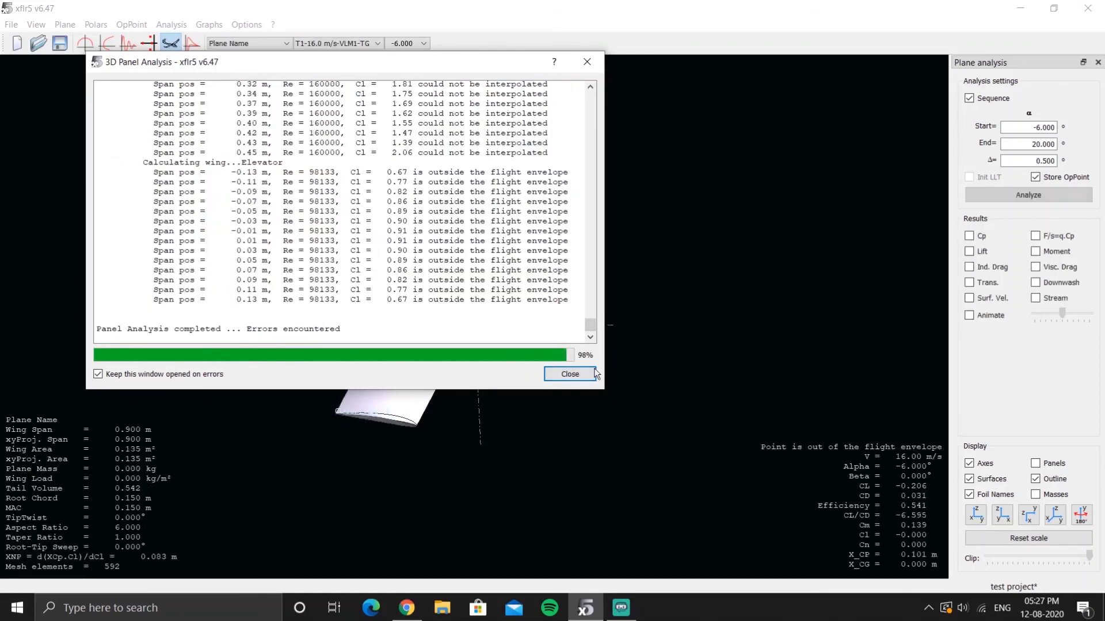
click(569, 374)
scroll(411, 43, down, 12)
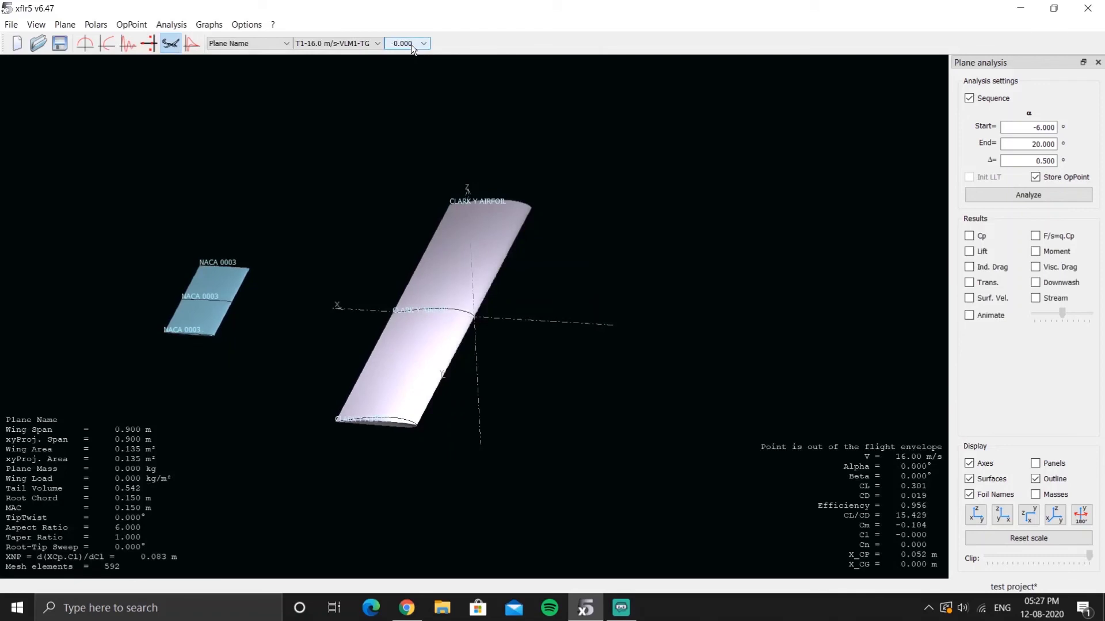
drag(477, 276, 477, 346)
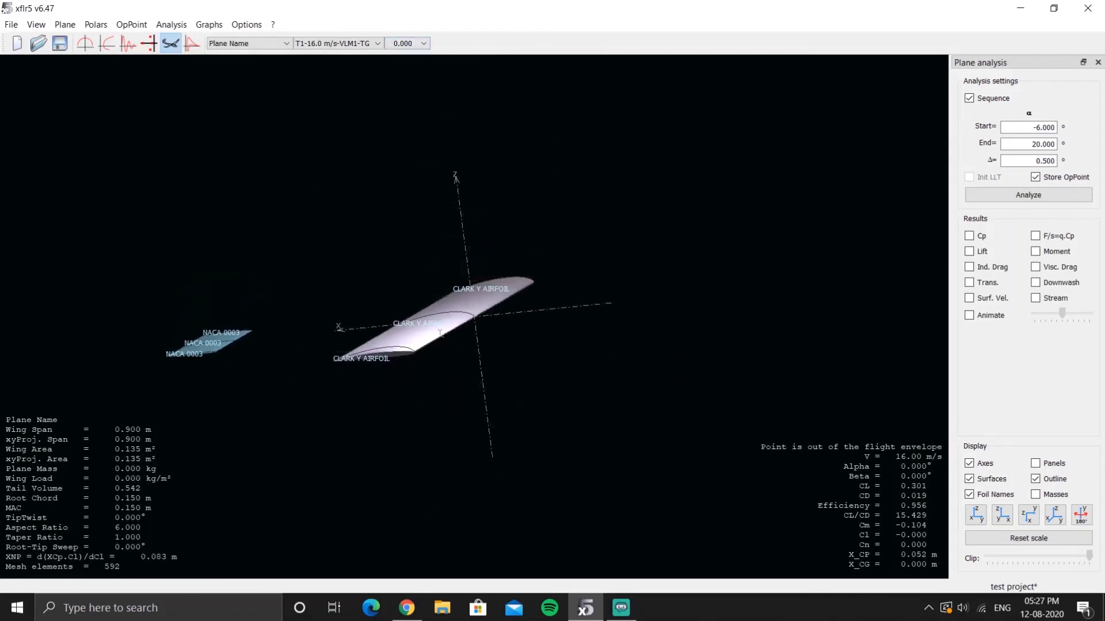